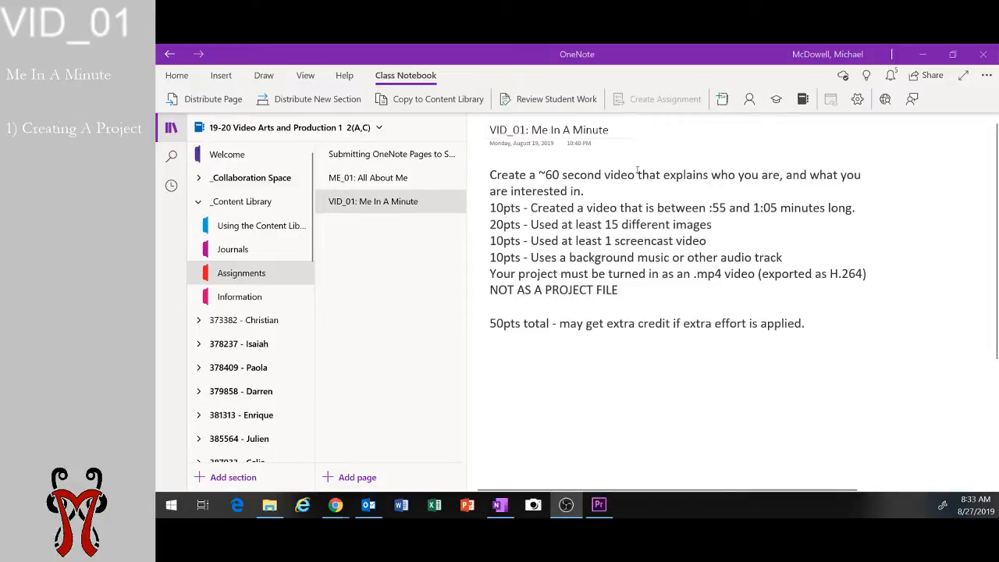
Review the VID_01: Me In A Minute requirements for video length, images, screencast, audio track and export format
{"action": "left_click_drag", "start_coordinate": [540, 174], "coordinate": [559, 171]}
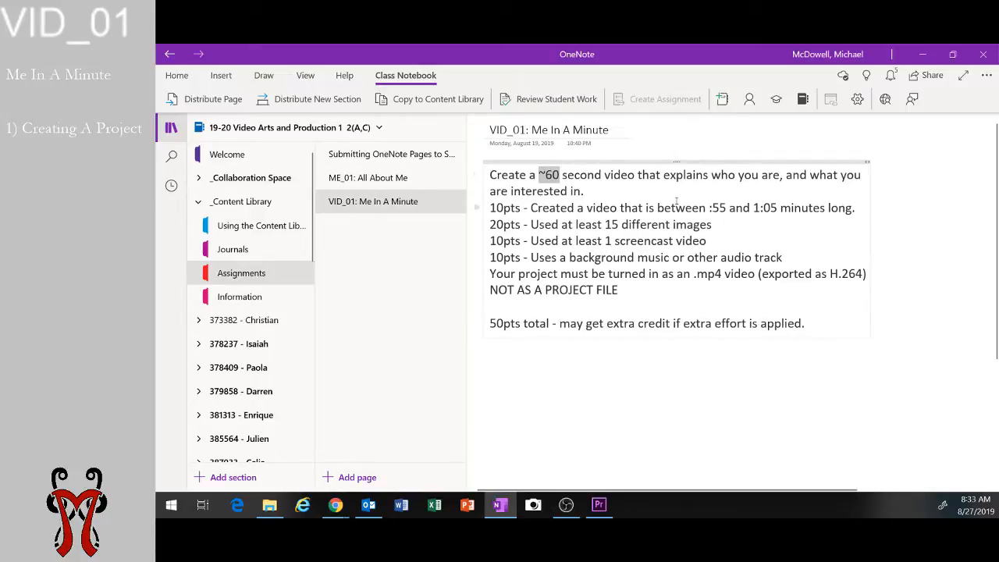
{"action": "left_click", "coordinate": [579, 191]}
{"action": "left_click_drag", "start_coordinate": [708, 208], "coordinate": [777, 207]}
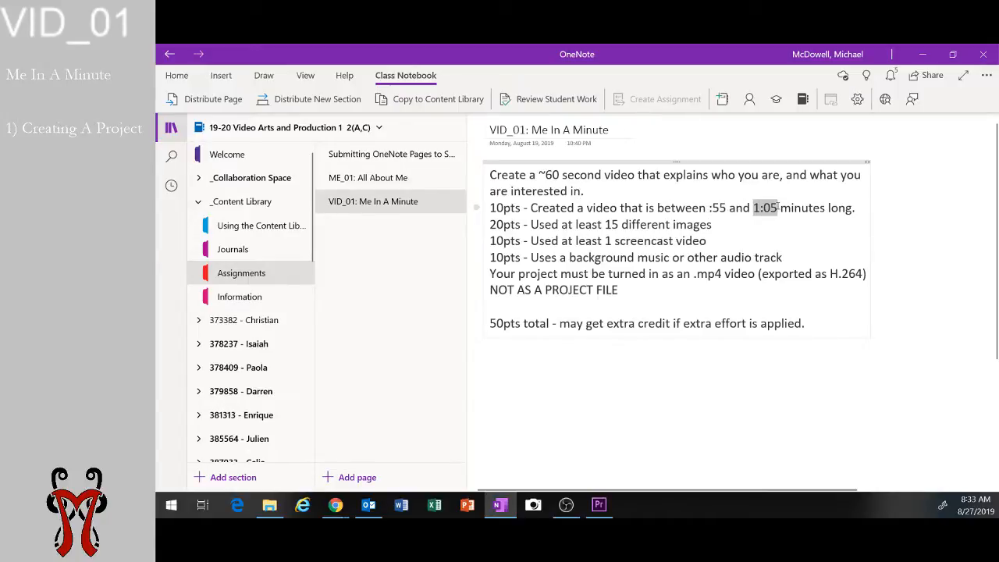
{"action": "left_click_drag", "start_coordinate": [604, 223], "coordinate": [712, 224]}
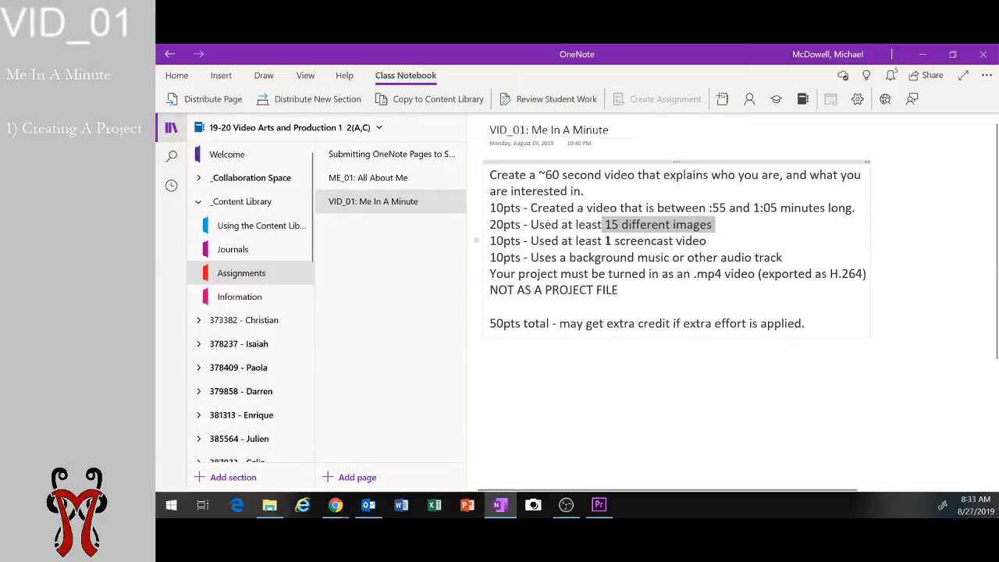
{"action": "left_click_drag", "start_coordinate": [606, 241], "coordinate": [706, 242]}
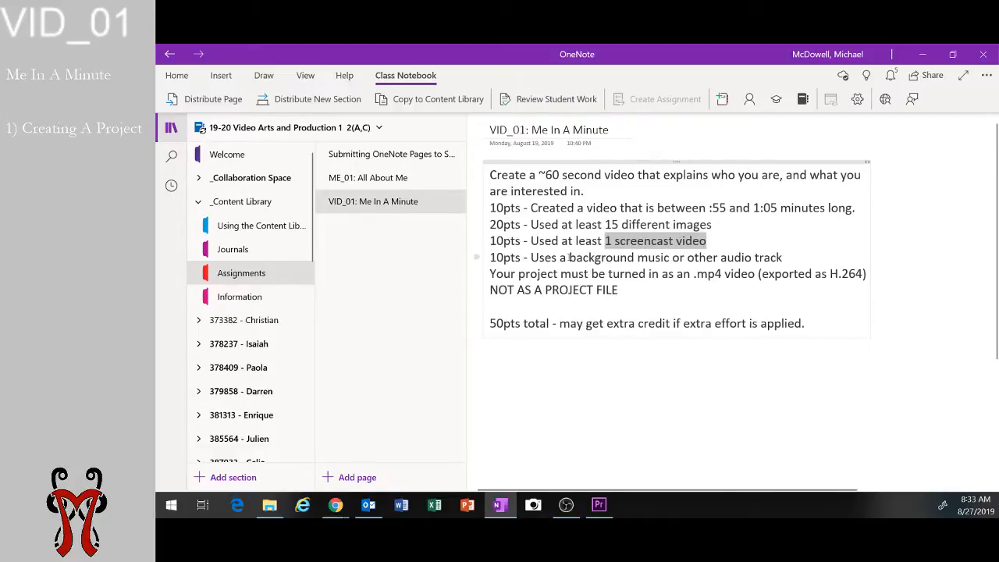
{"action": "left_click_drag", "start_coordinate": [569, 258], "coordinate": [783, 259]}
{"action": "left_click", "coordinate": [723, 258]}
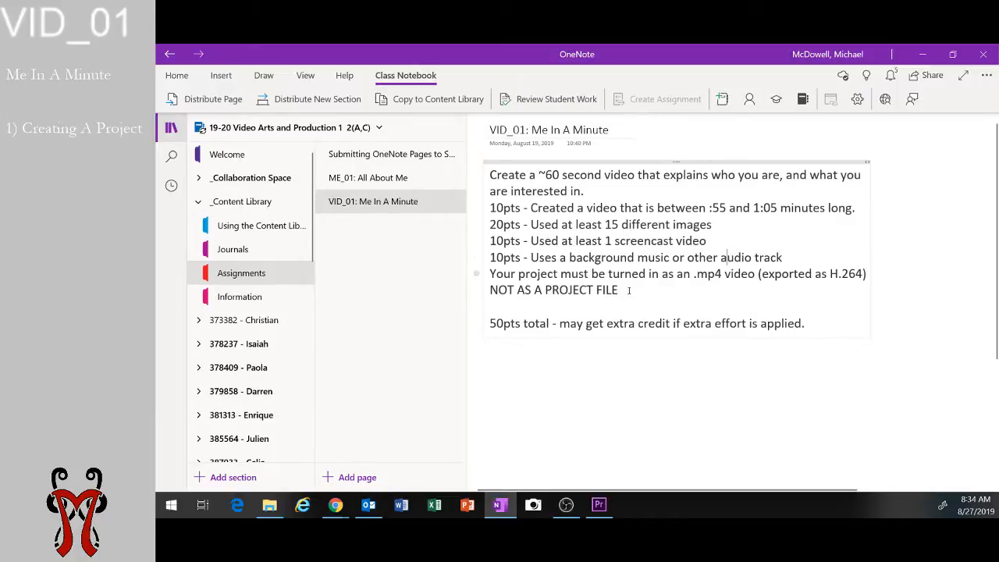
{"action": "left_click_drag", "start_coordinate": [619, 291], "coordinate": [491, 289]}
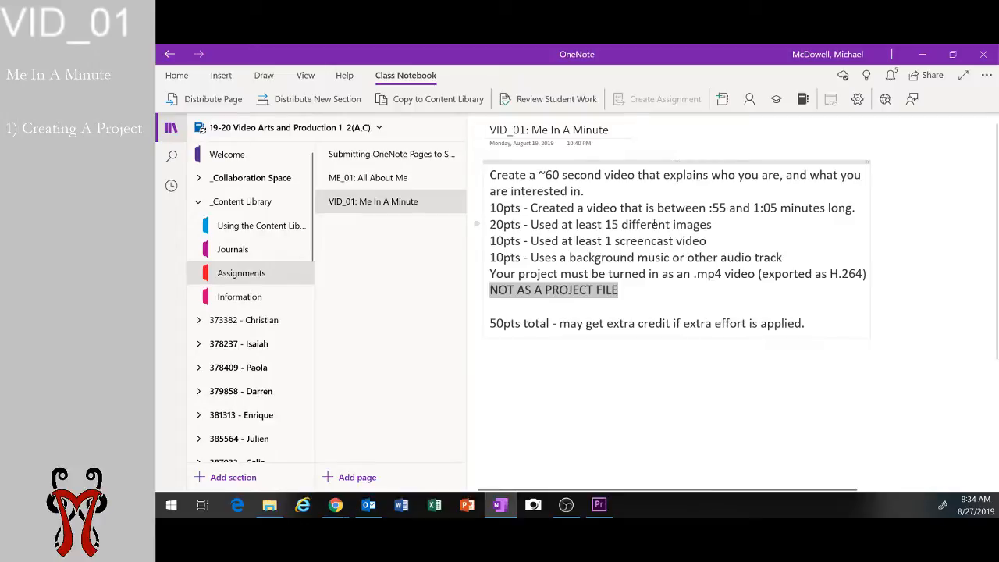
{"action": "left_click", "coordinate": [780, 277]}
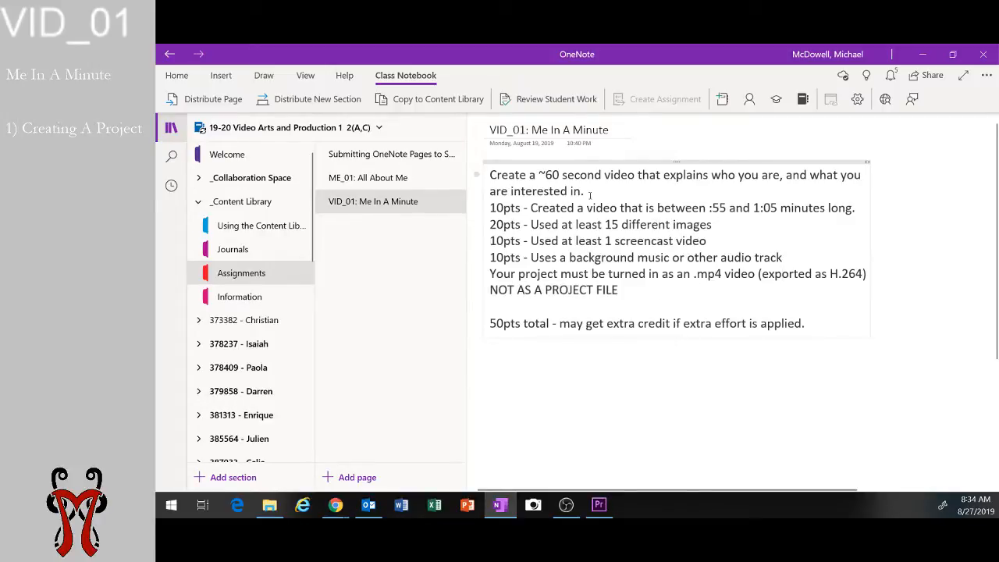
Search the installed apps for "pre" and view the shortcut options for Adobe Premiere Pro CC 2018
{"action": "left_click", "coordinate": [599, 505]}
{"action": "left_click", "coordinate": [170, 505]}
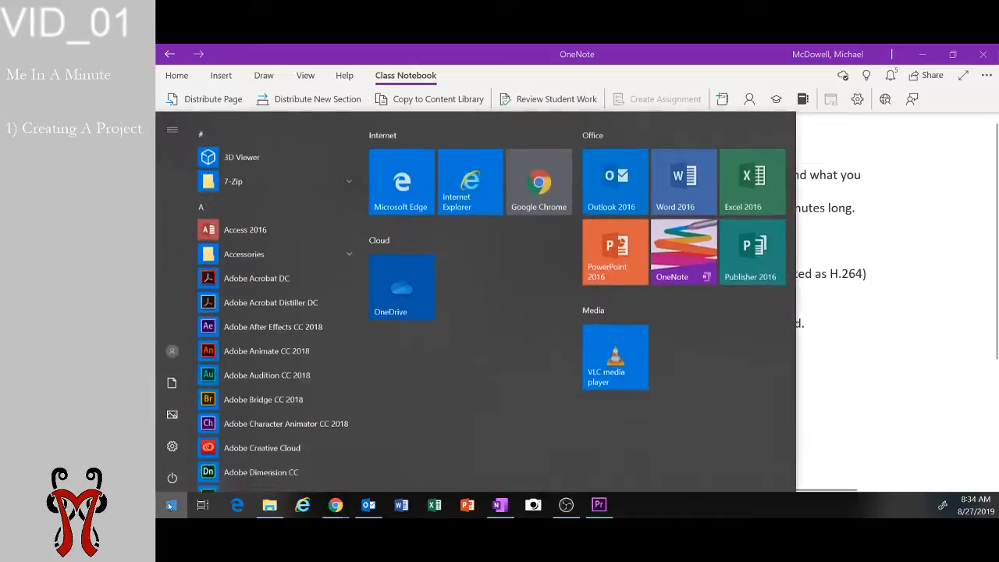
{"action": "left_click", "coordinate": [169, 505]}
{"action": "type", "text": "pre"}
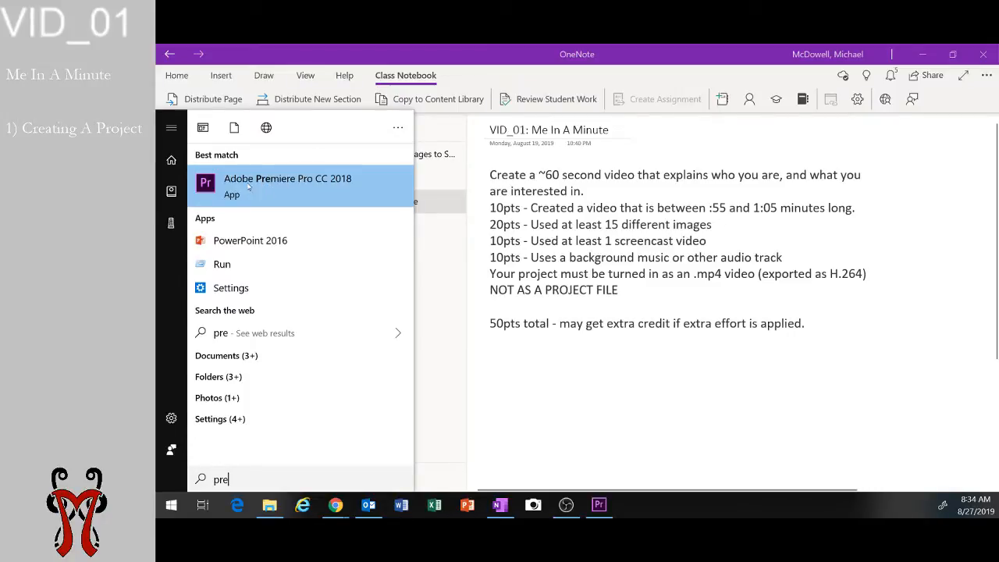
{"action": "left_click", "coordinate": [172, 505]}
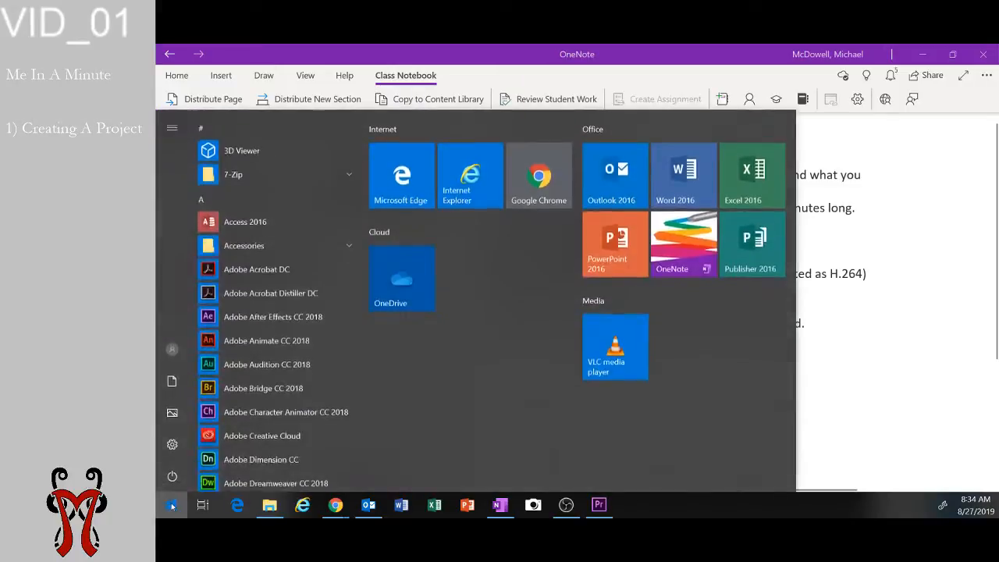
{"action": "left_click", "coordinate": [171, 505]}
{"action": "left_click", "coordinate": [171, 505]}
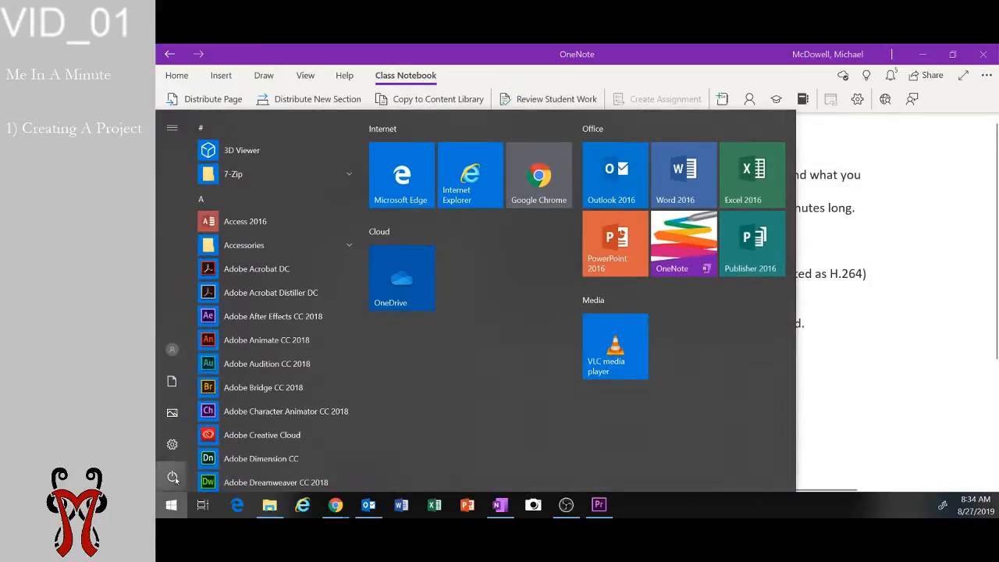
{"action": "type", "text": "pre"}
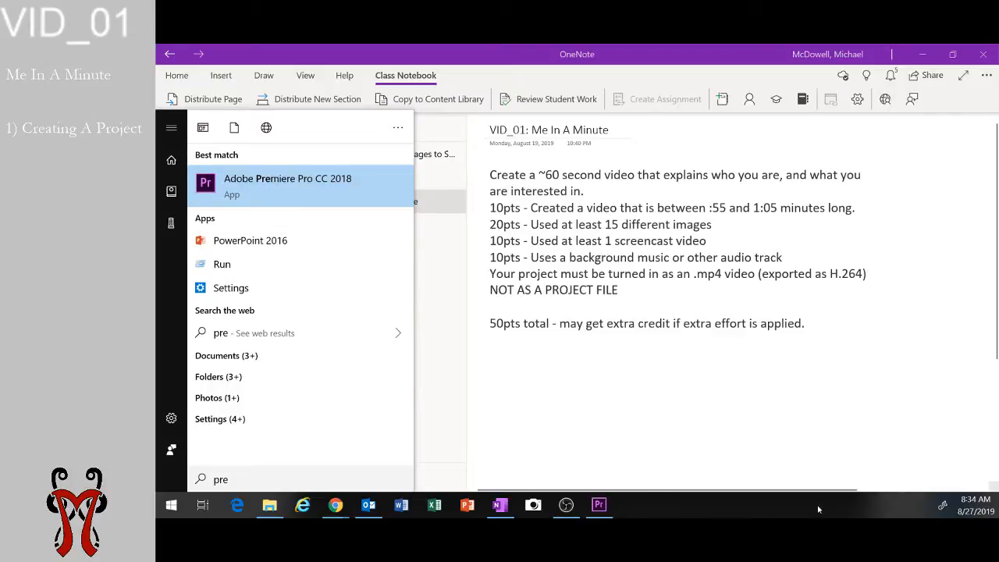
{"action": "right_click", "coordinate": [263, 188]}
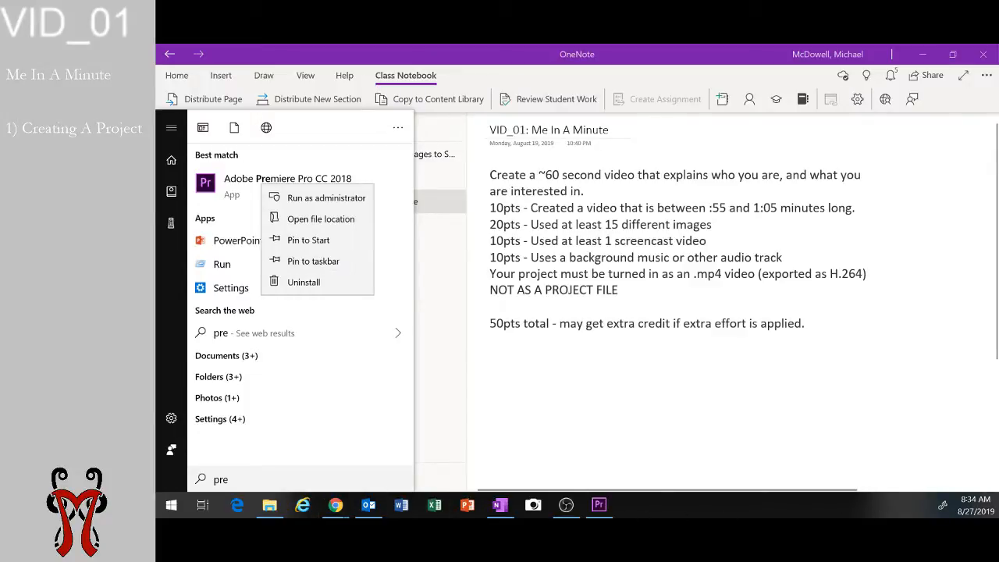
{"action": "left_click", "coordinate": [650, 506]}
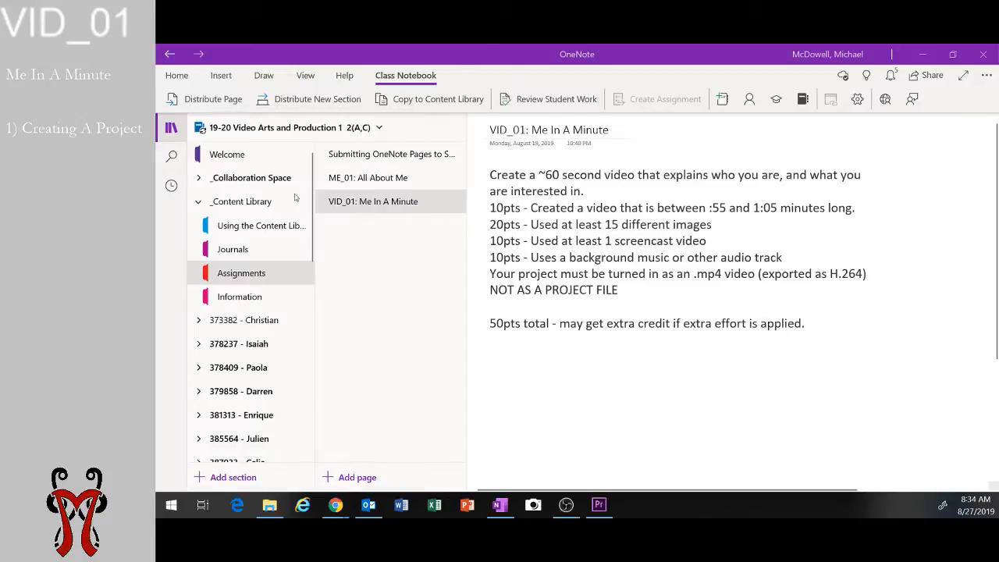
Switch to Adobe Premiere Pro and start a new project named "VID_01 Me In A Minute"
{"action": "left_click", "coordinate": [599, 505]}
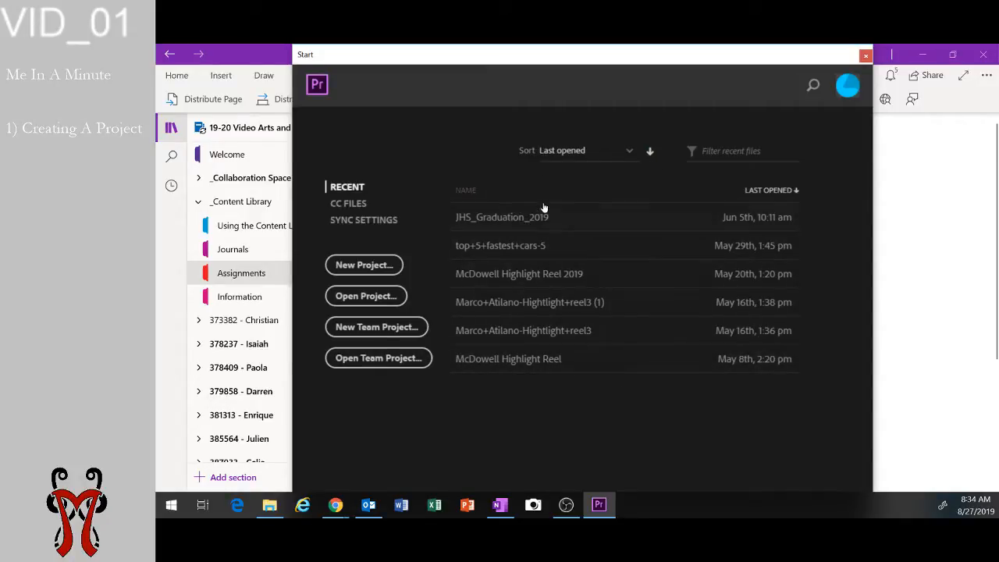
{"action": "left_click", "coordinate": [362, 267]}
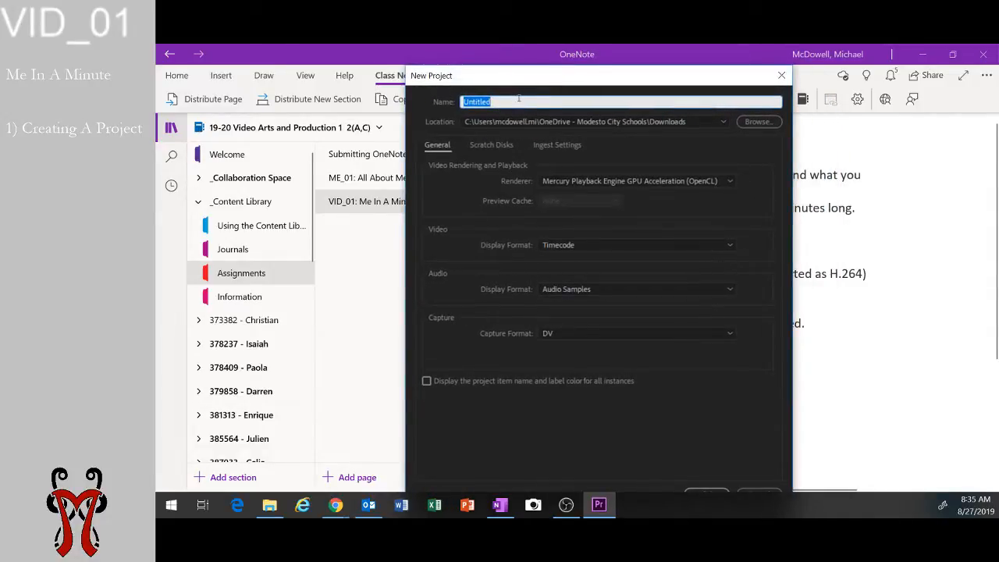
{"action": "type", "text": "VID_01 Me In A Minue"}
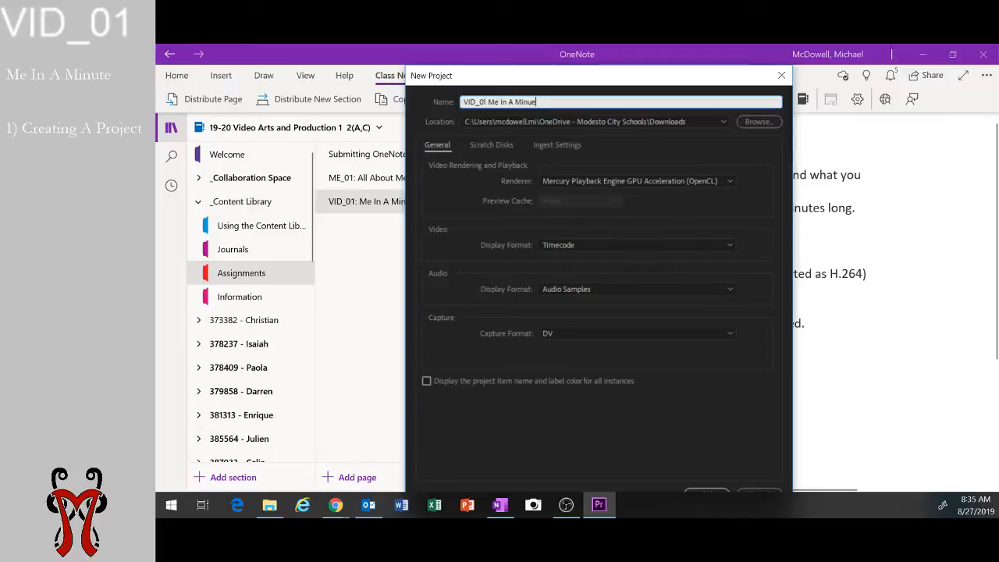
{"action": "key", "text": "BackSpace"}
{"action": "type", "text": "re"}
{"action": "key", "text": "BackSpace"}
{"action": "key", "text": "BackSpace"}
{"action": "type", "text": "te"}
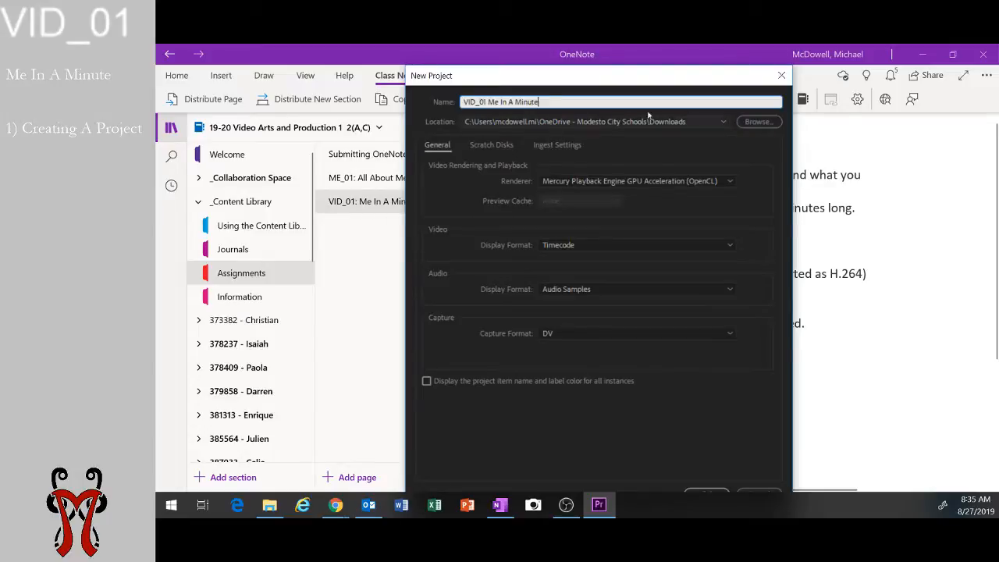
Set the project location to the Premiere folder inside Videos and create the project
{"action": "left_click", "coordinate": [757, 123]}
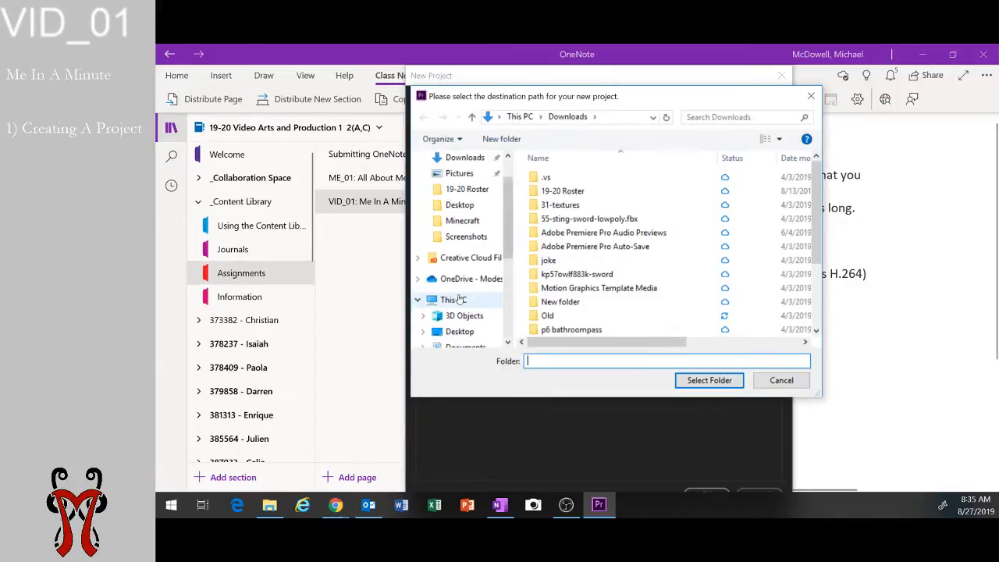
{"action": "scroll", "coordinate": [476, 275], "scroll_direction": "down", "scroll_amount": 3}
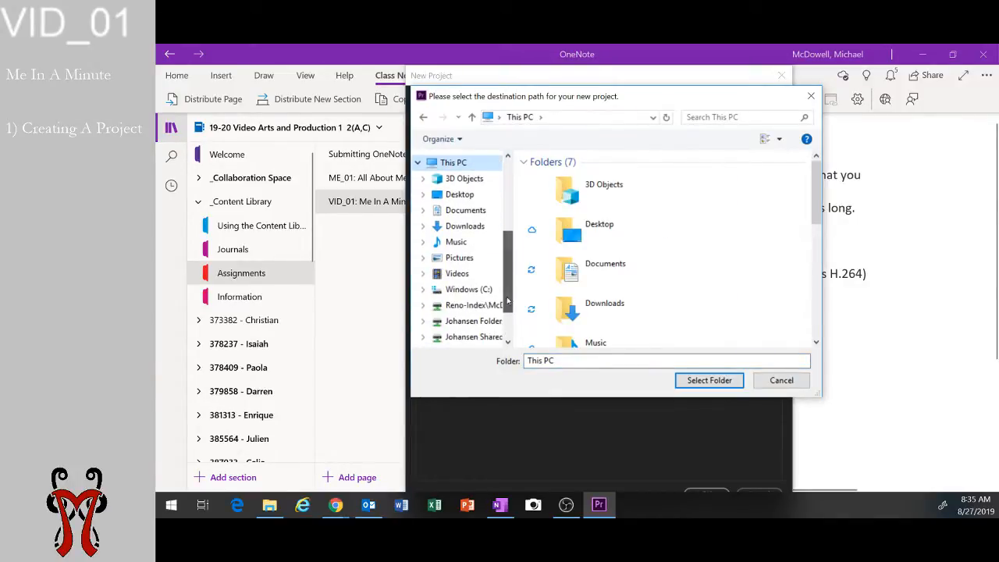
{"action": "left_click", "coordinate": [472, 274]}
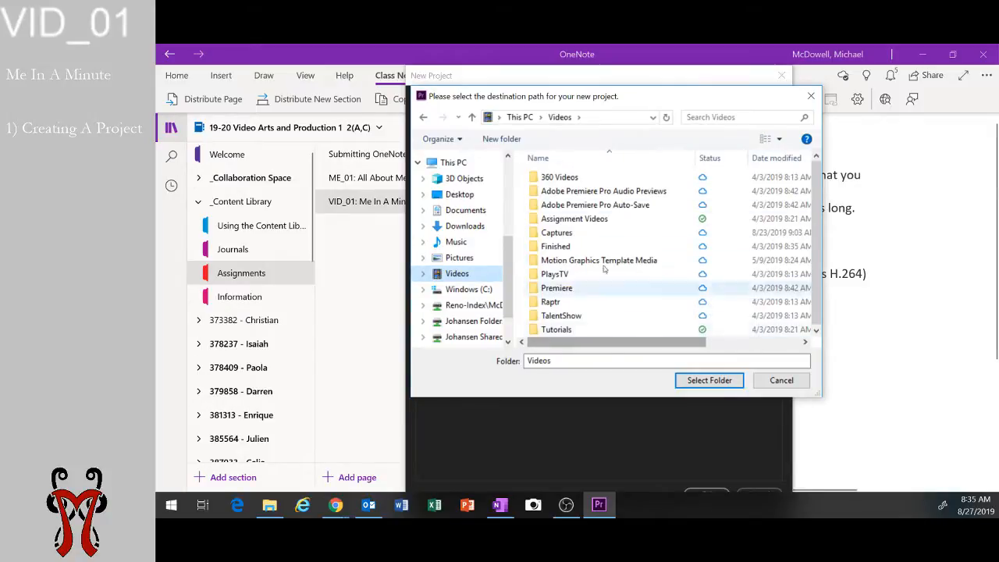
{"action": "left_click", "coordinate": [565, 290]}
{"action": "double_click", "coordinate": [565, 290]}
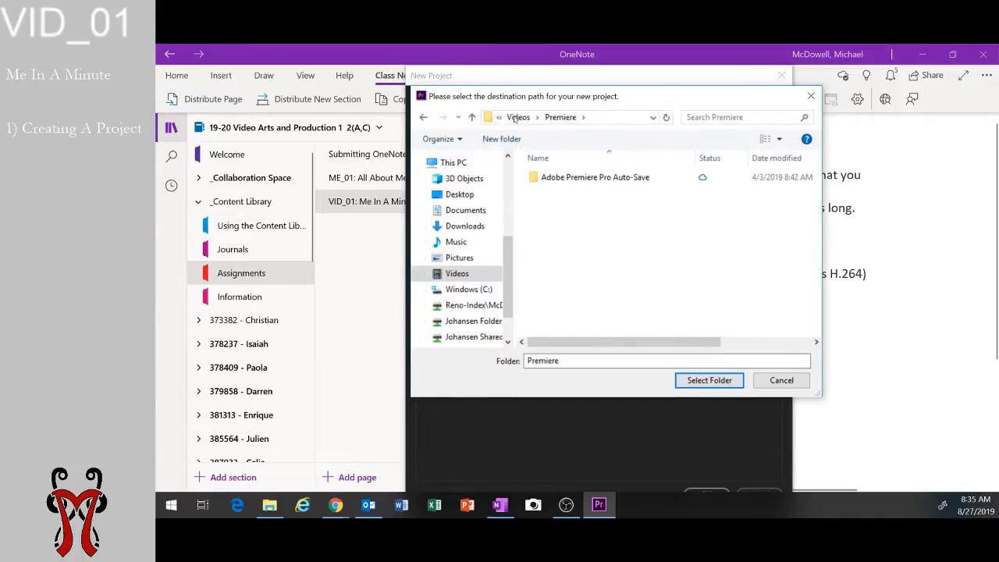
{"action": "left_click", "coordinate": [709, 380]}
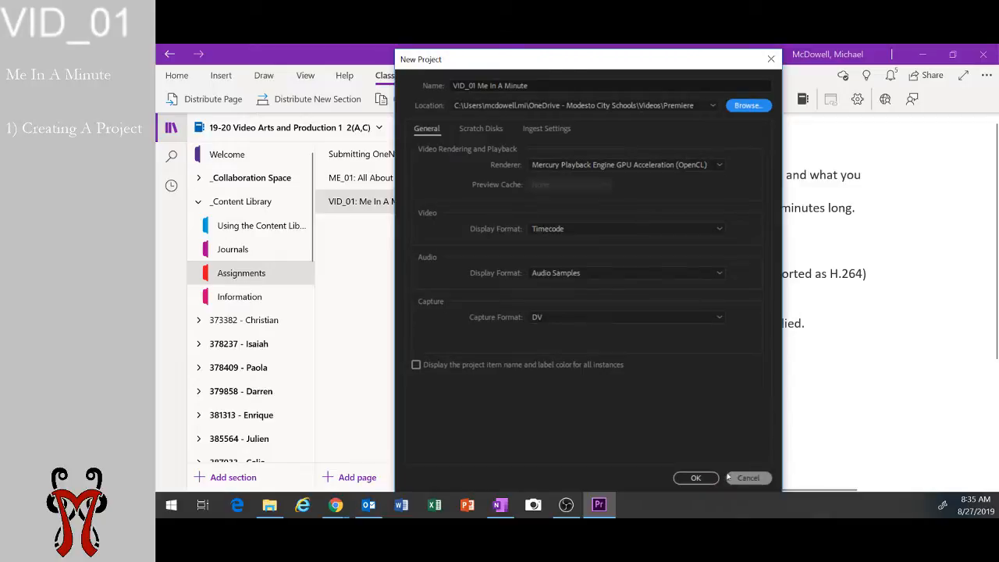
{"action": "left_click", "coordinate": [730, 477]}
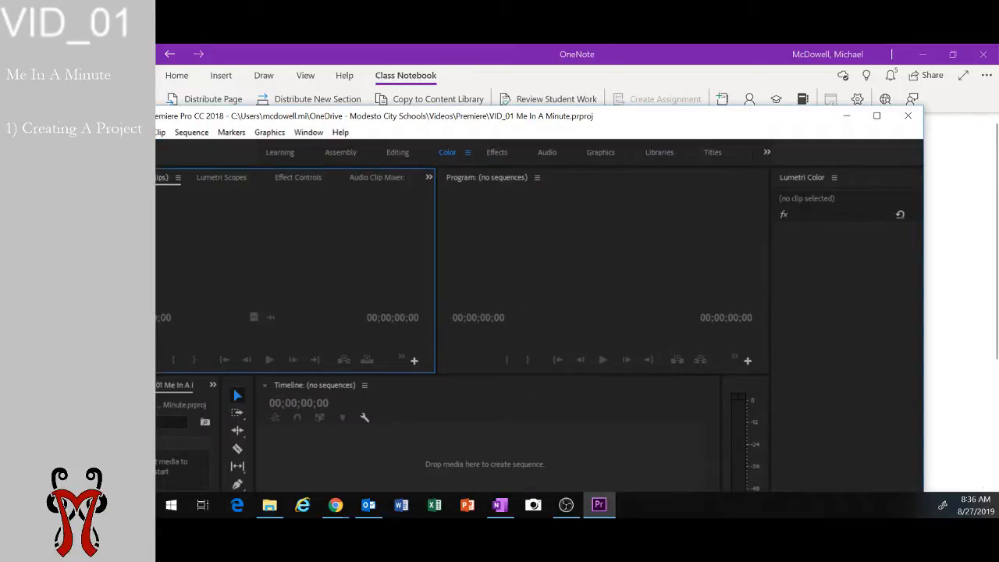
Maximize the project window and set the workspace to Assembly
{"action": "left_click_drag", "start_coordinate": [357, 115], "coordinate": [372, 84]}
{"action": "double_click", "coordinate": [372, 84]}
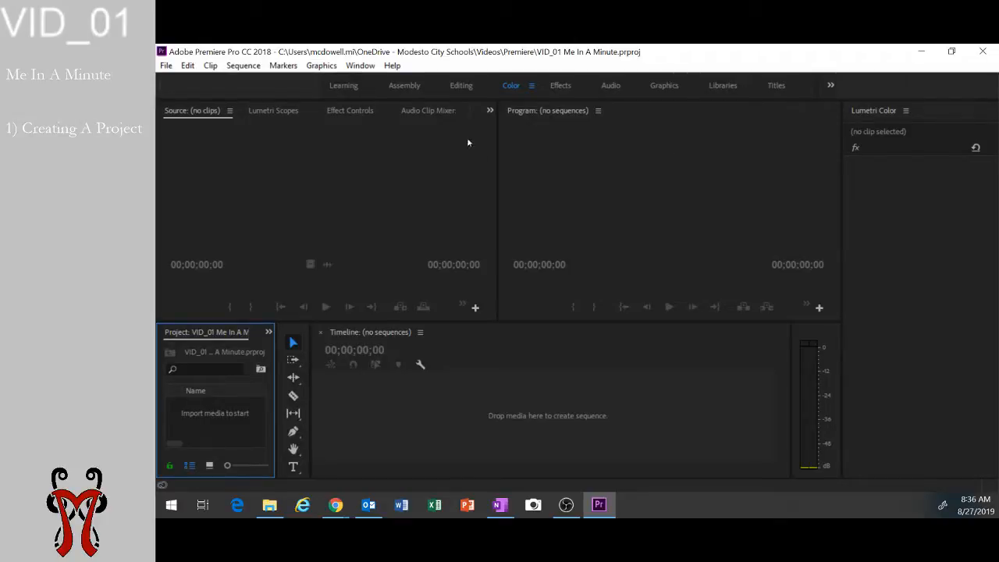
{"action": "left_click", "coordinate": [403, 85]}
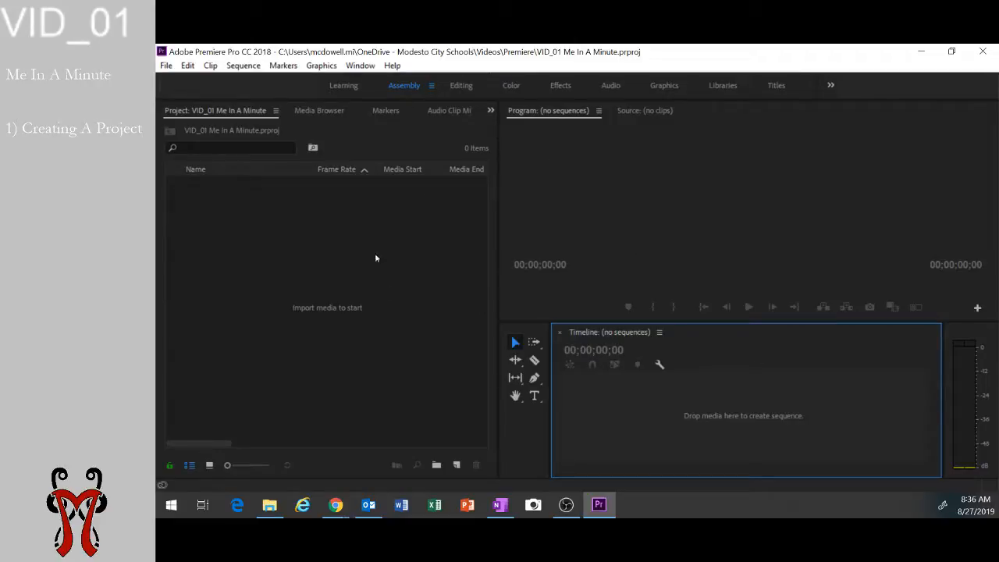
{"action": "left_click", "coordinate": [459, 85]}
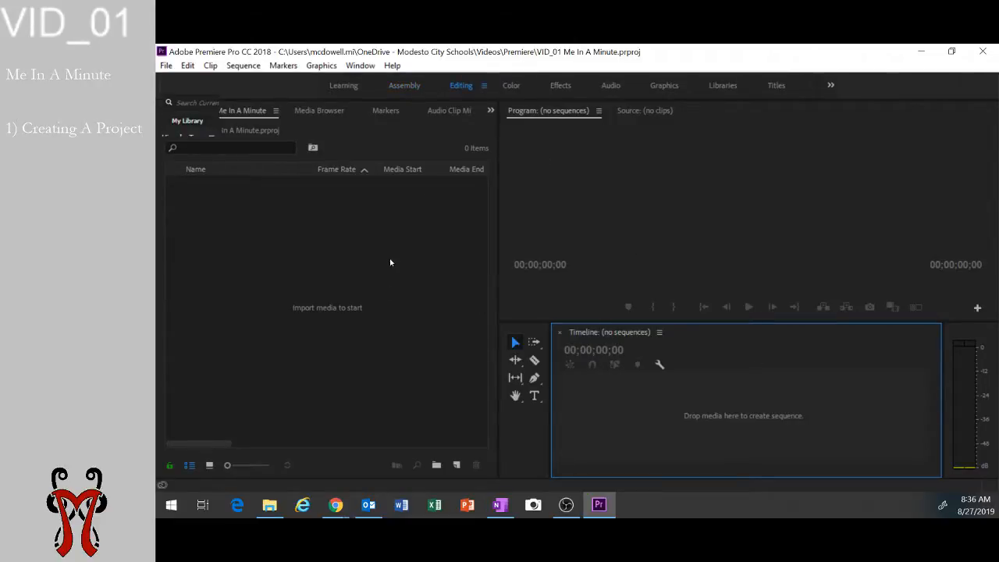
{"action": "left_click", "coordinate": [404, 86]}
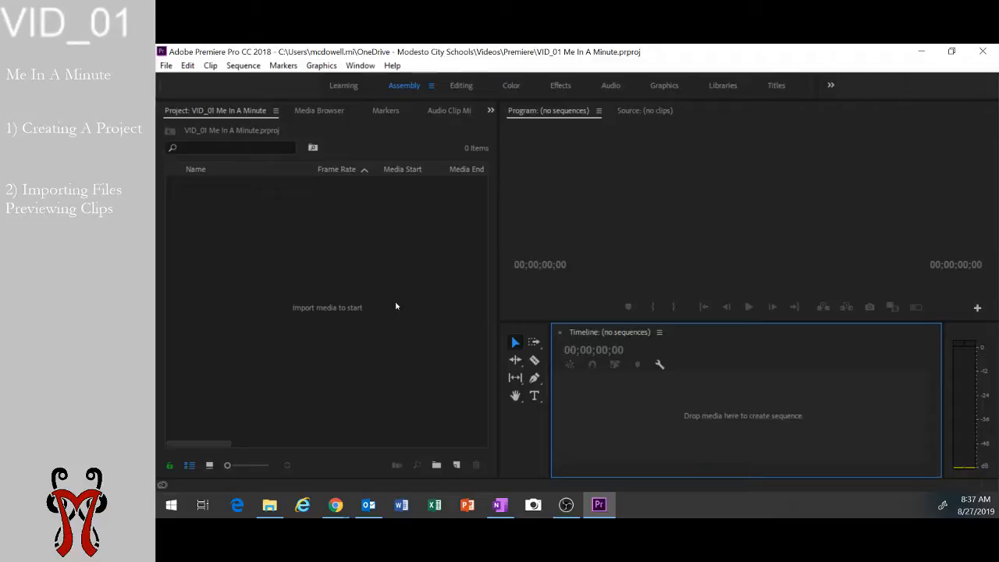
Import all the files from the MeInAMinute folder in Pictures and move the download progress window clear of the file list
{"action": "double_click", "coordinate": [361, 283]}
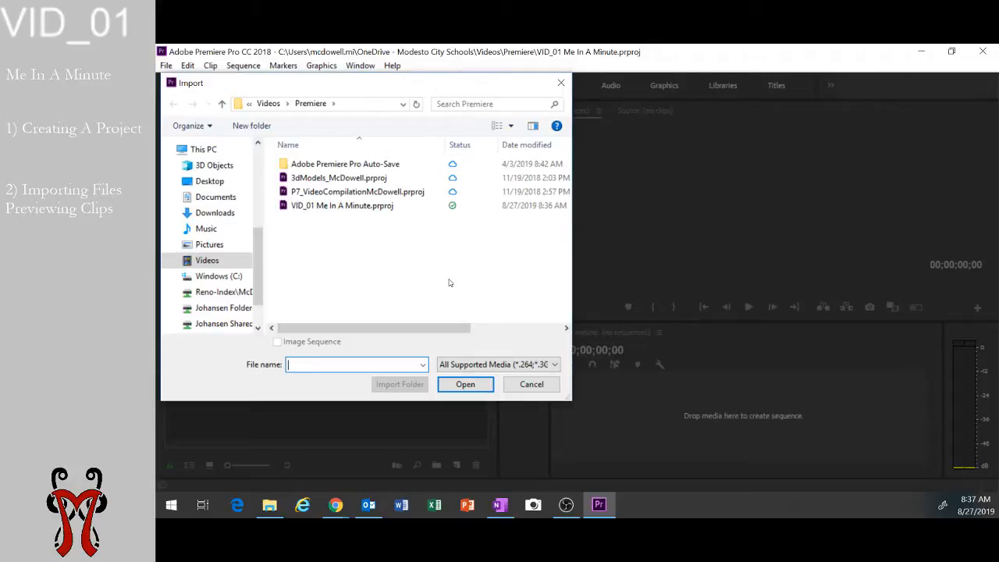
{"action": "left_click", "coordinate": [208, 246]}
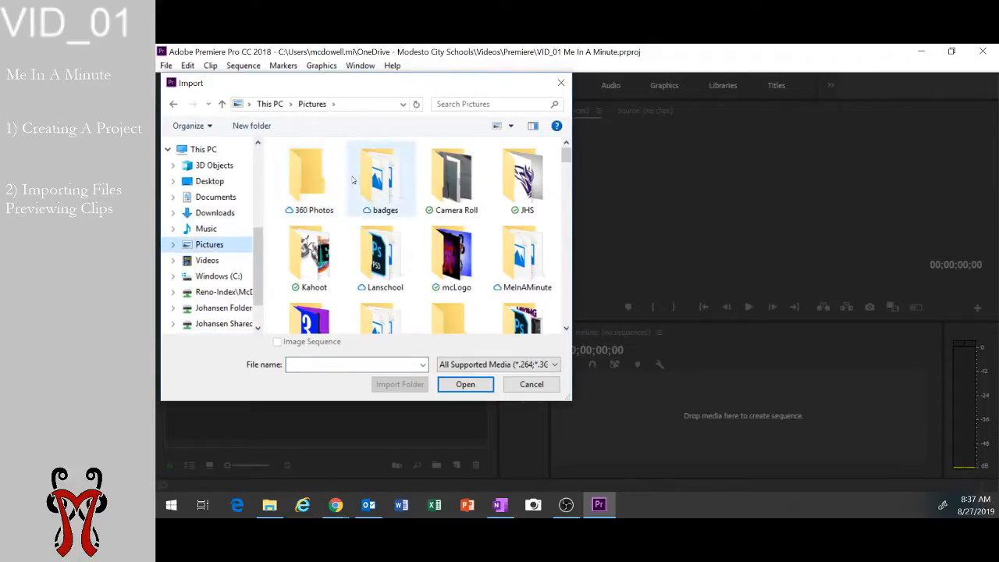
{"action": "double_click", "coordinate": [528, 267]}
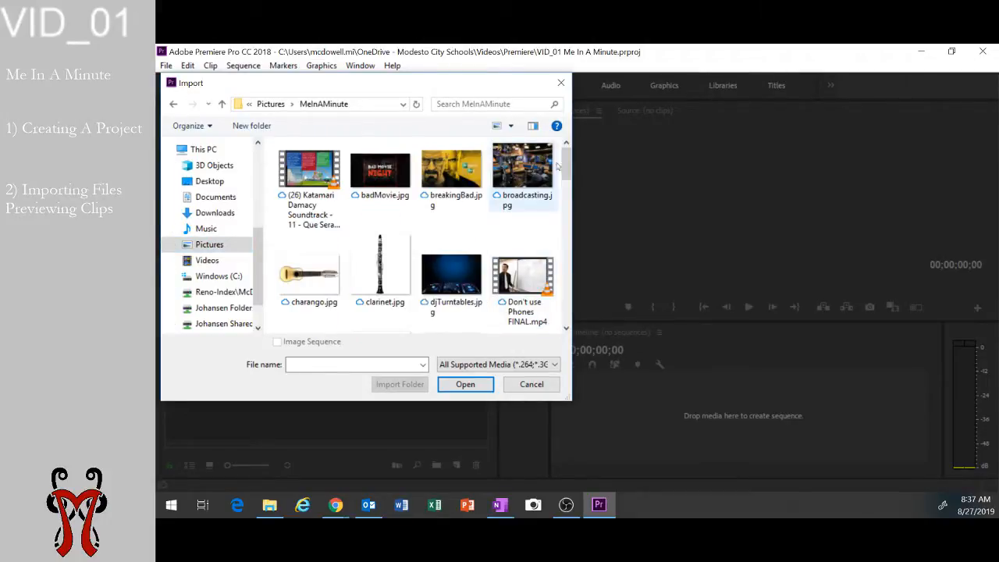
{"action": "mouse_move", "coordinate": [569, 161]}
{"action": "left_mouse_down"}
{"action": "mouse_move", "coordinate": [569, 301]}
{"action": "mouse_move", "coordinate": [560, 154]}
{"action": "left_mouse_up"}
{"action": "left_click", "coordinate": [383, 177]}
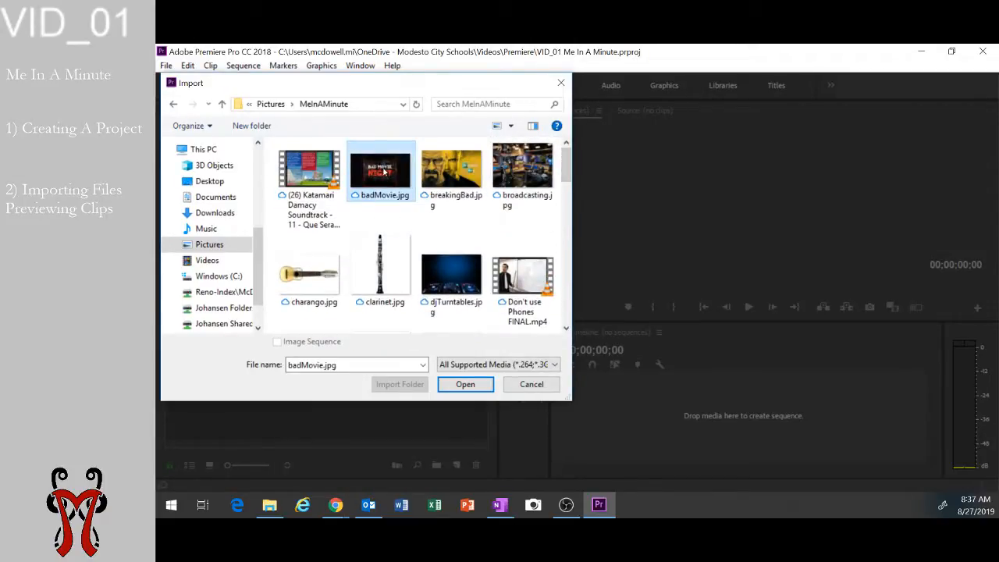
{"action": "key", "text": "ctrl+a"}
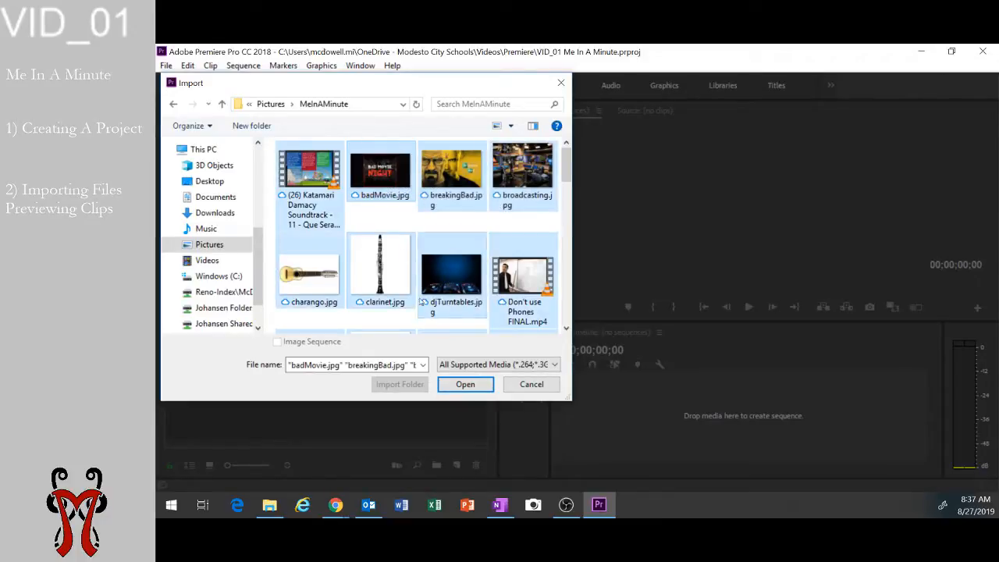
{"action": "left_click", "coordinate": [466, 384]}
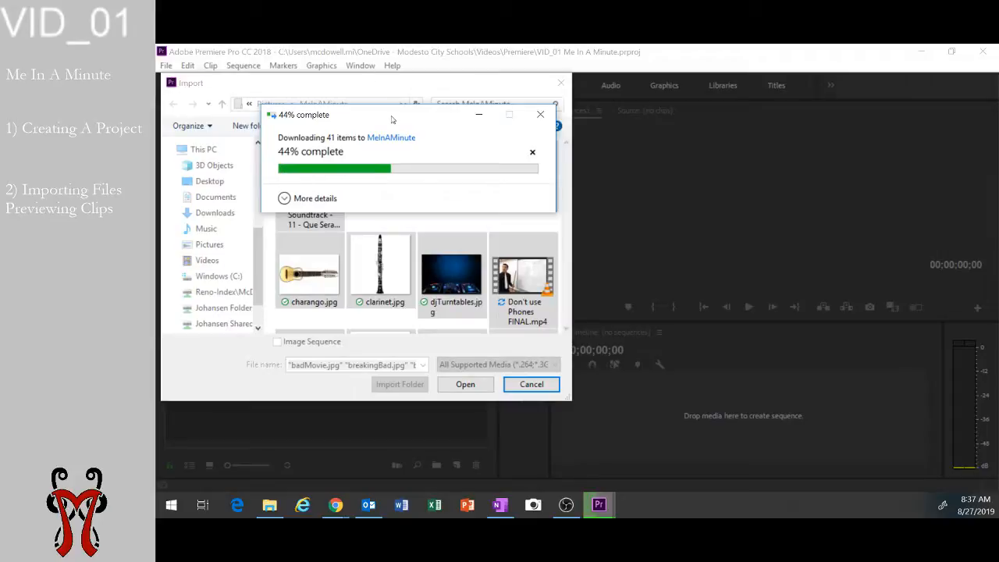
{"action": "left_click_drag", "start_coordinate": [391, 119], "coordinate": [720, 115]}
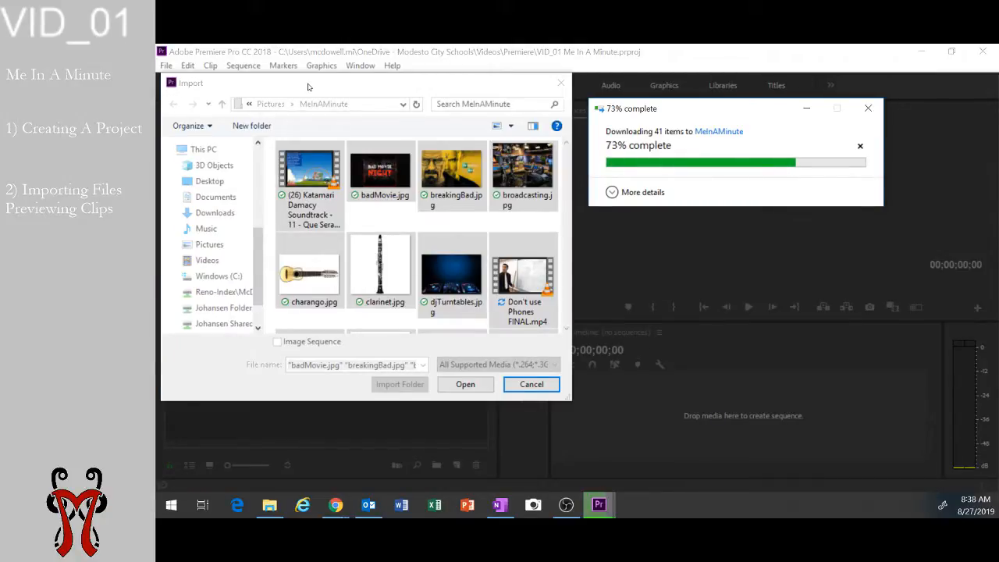
Check the download status of the MeInAMinute files in File Explorer and import all the selected files into the project
{"action": "left_click_drag", "start_coordinate": [298, 92], "coordinate": [722, 264]}
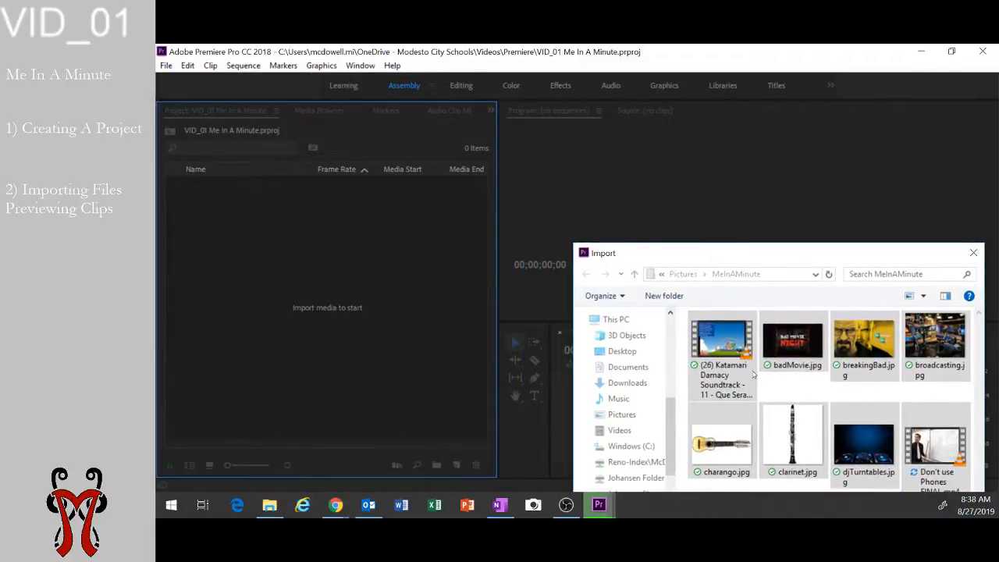
{"action": "left_click", "coordinate": [269, 504]}
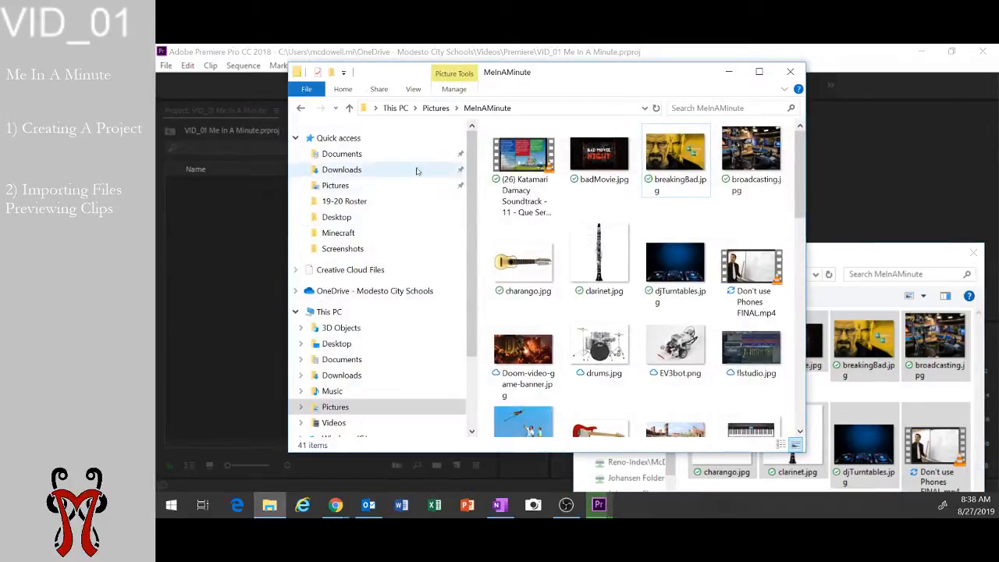
{"action": "left_click_drag", "start_coordinate": [521, 75], "coordinate": [698, 80]}
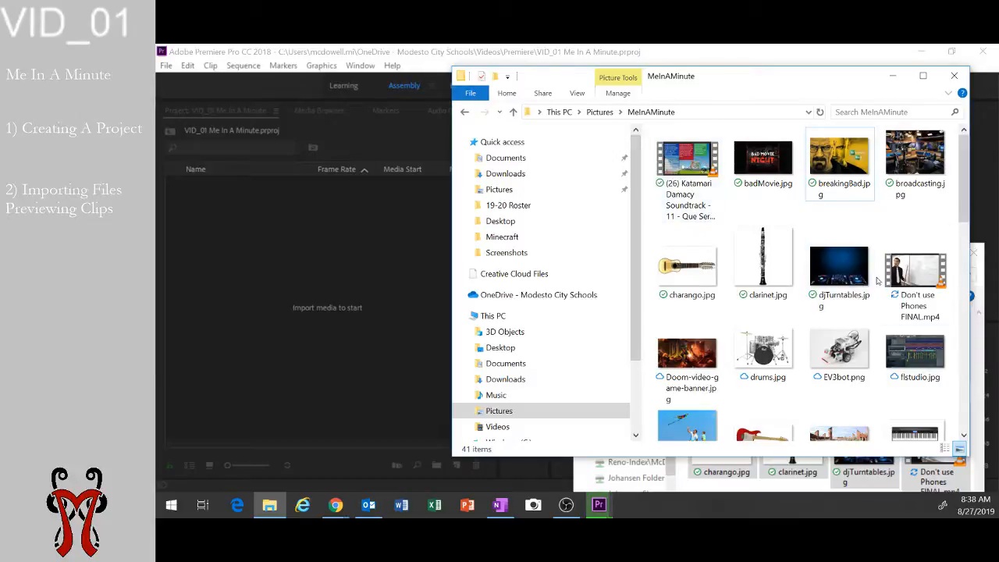
{"action": "left_click_drag", "start_coordinate": [854, 266], "coordinate": [828, 274]}
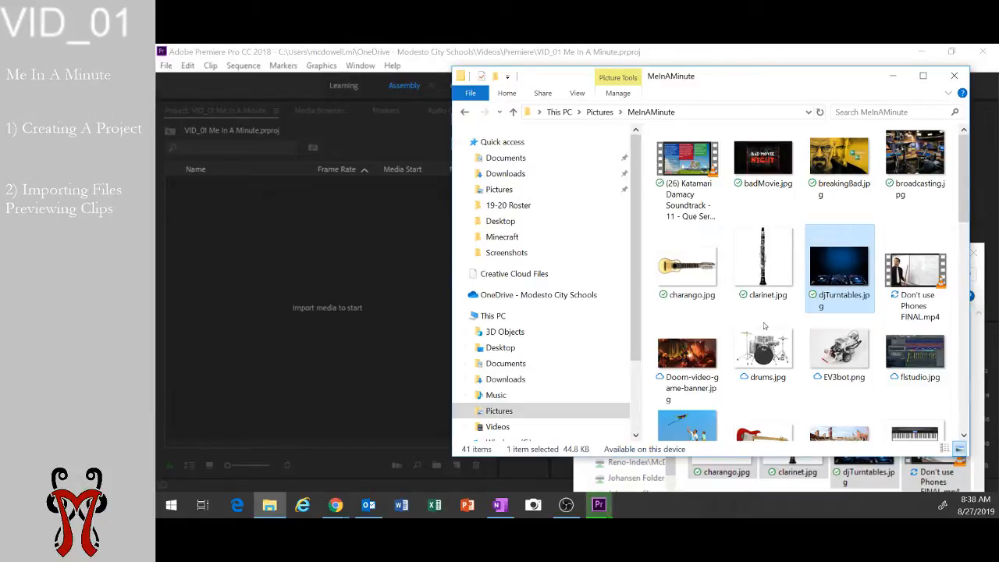
{"action": "left_click", "coordinate": [895, 76]}
{"action": "left_click_drag", "start_coordinate": [807, 252], "coordinate": [744, 174]}
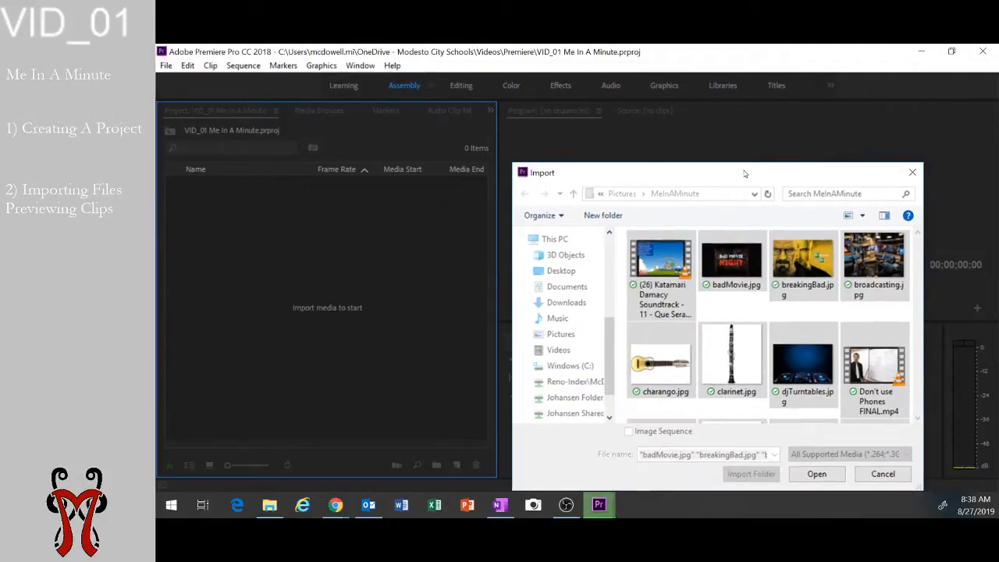
{"action": "left_click", "coordinate": [822, 478]}
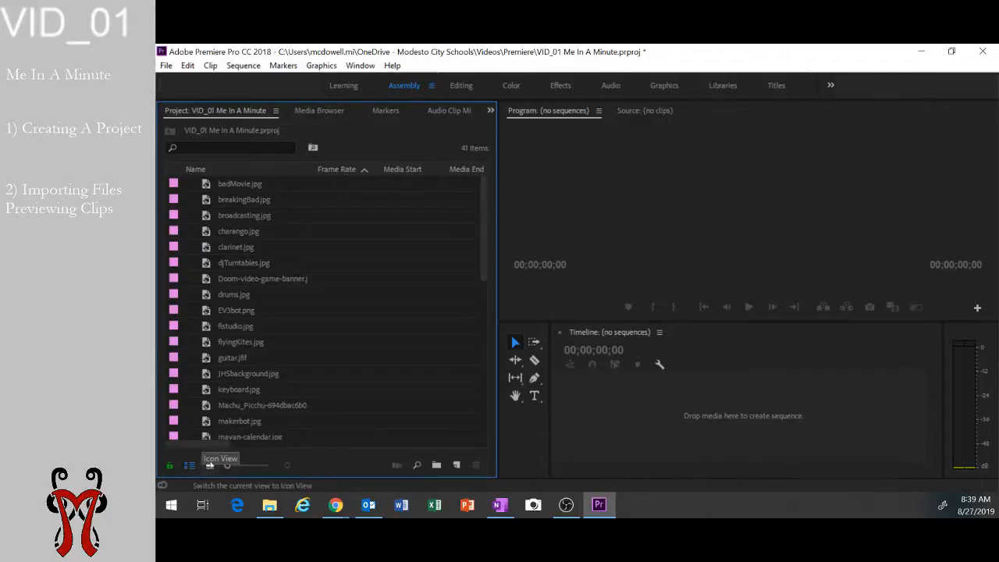
Compare the imported media in icon view and list view, going through the complete file list
{"action": "left_click", "coordinate": [209, 464]}
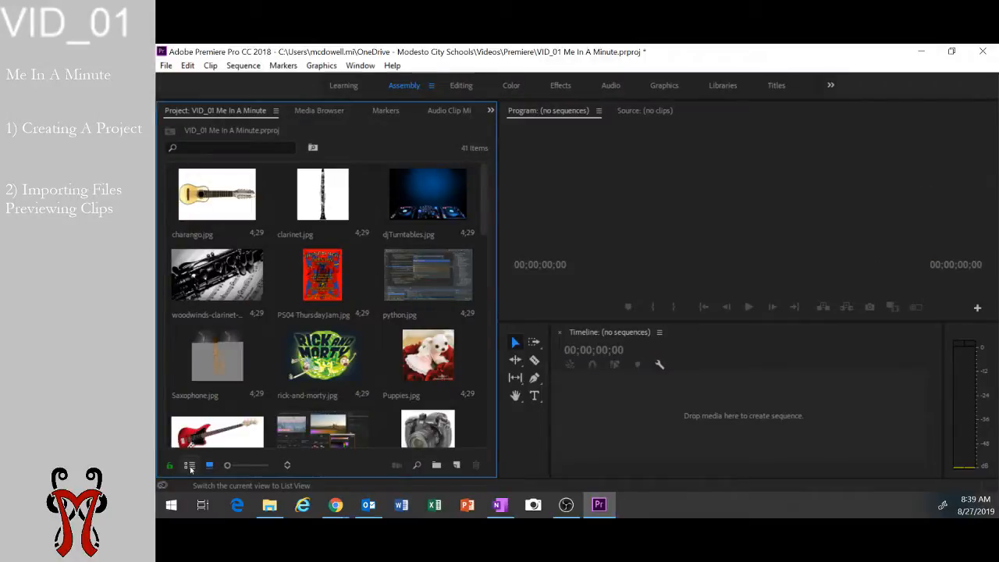
{"action": "left_click", "coordinate": [195, 463]}
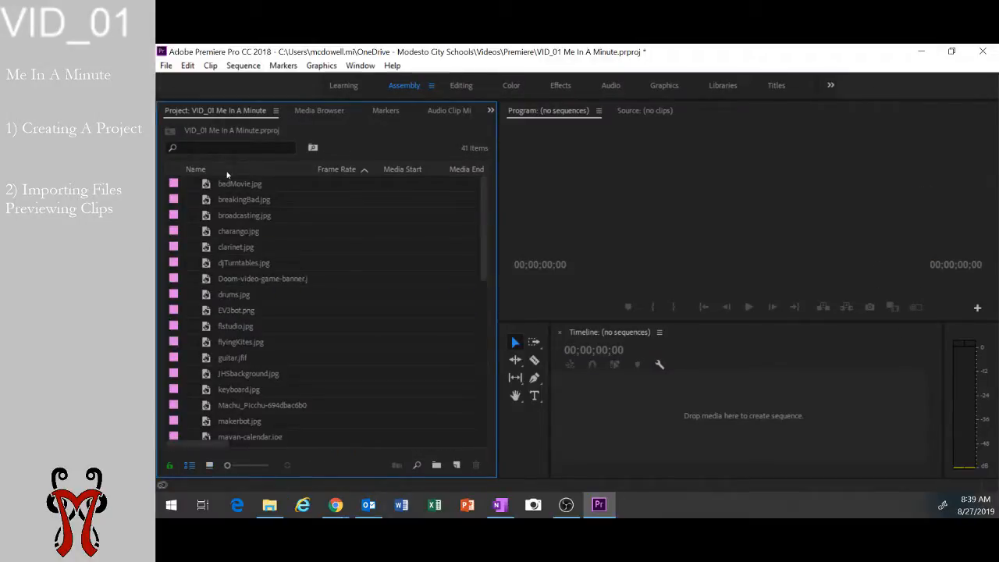
{"action": "scroll", "coordinate": [257, 367], "scroll_direction": "down", "scroll_amount": 5}
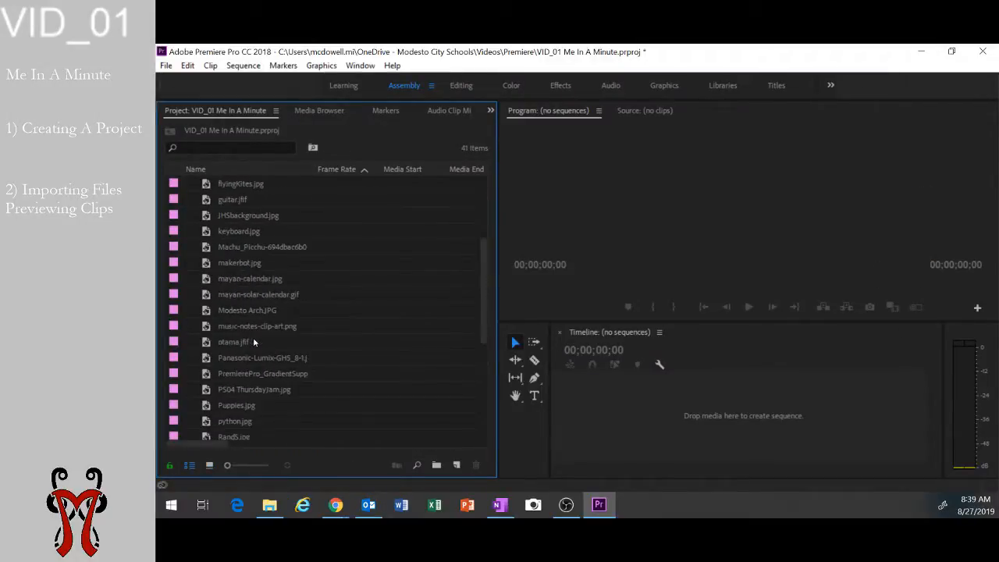
{"action": "scroll", "coordinate": [253, 340], "scroll_direction": "down", "scroll_amount": 4}
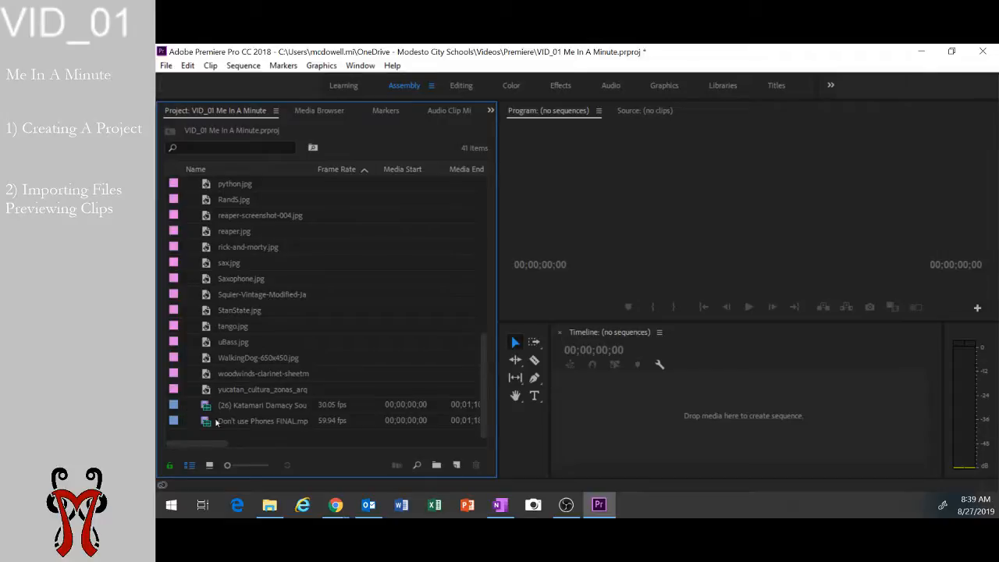
{"action": "scroll", "coordinate": [231, 409], "scroll_direction": "up", "scroll_amount": 7}
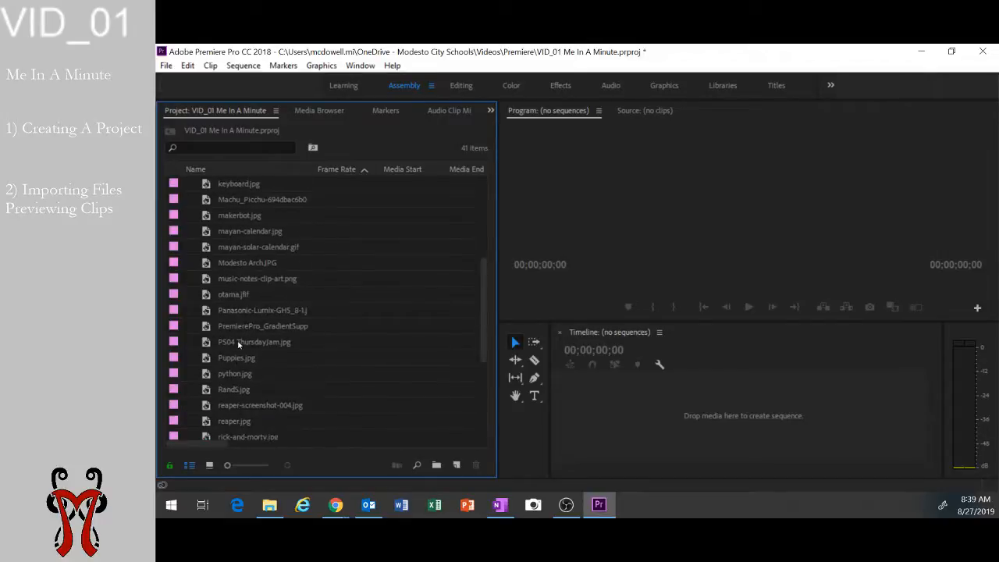
{"action": "scroll", "coordinate": [244, 331], "scroll_direction": "up", "scroll_amount": 2}
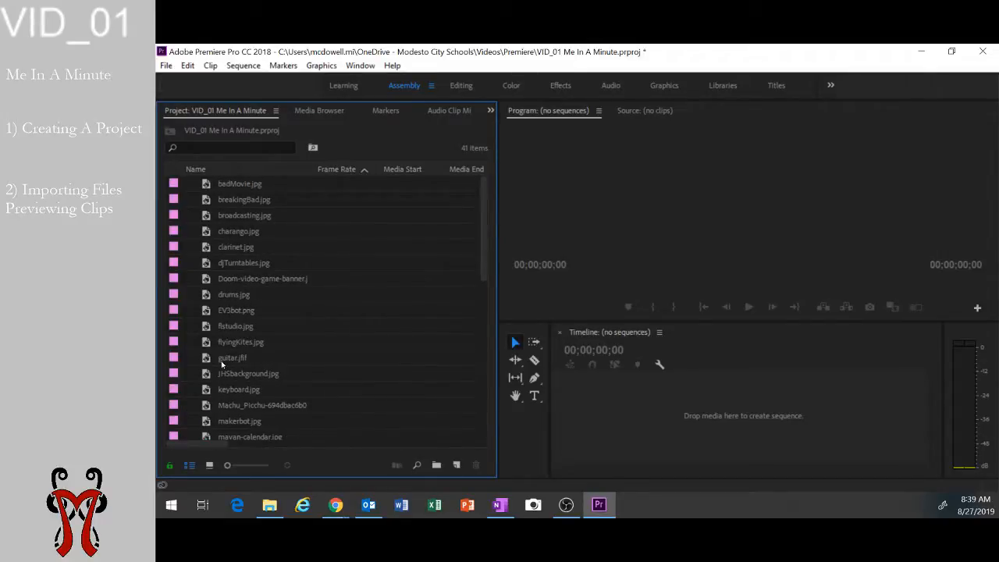
Show the project media in icon view and look through the thumbnails of the images and video clips
{"action": "left_click", "coordinate": [209, 465]}
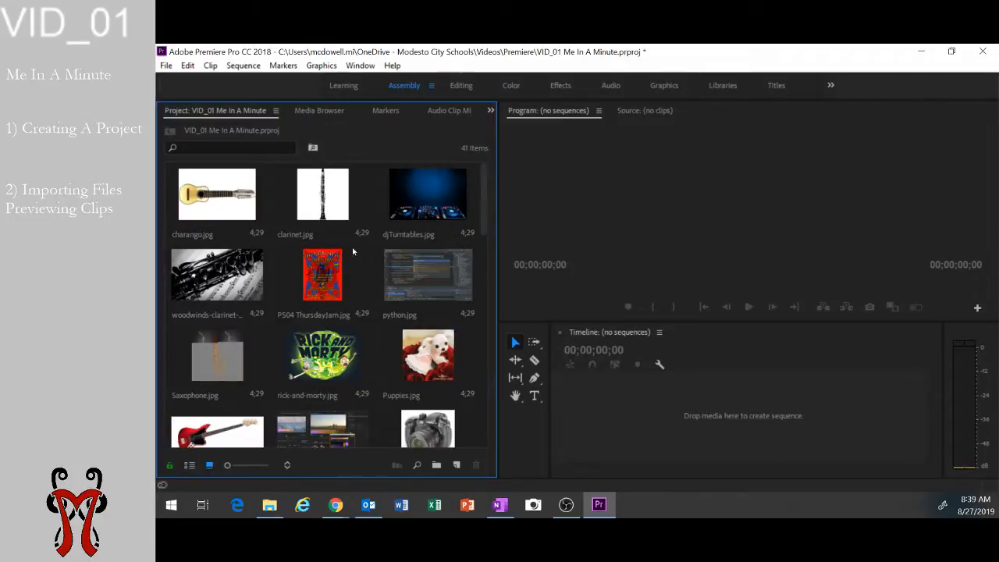
{"action": "left_click", "coordinate": [311, 281]}
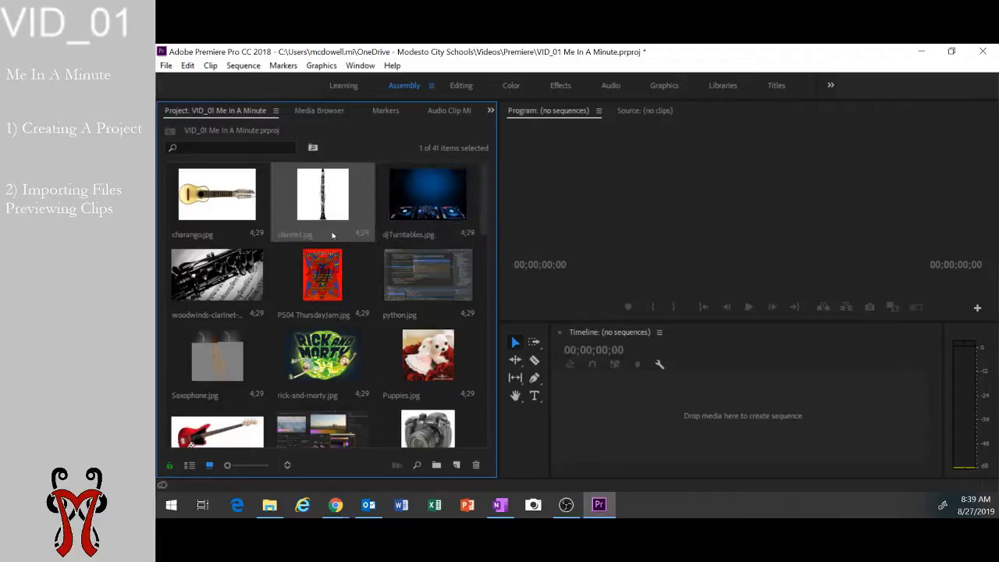
{"action": "scroll", "coordinate": [338, 275], "scroll_direction": "down", "scroll_amount": 1}
{"action": "scroll", "coordinate": [275, 230], "scroll_direction": "down", "scroll_amount": 10}
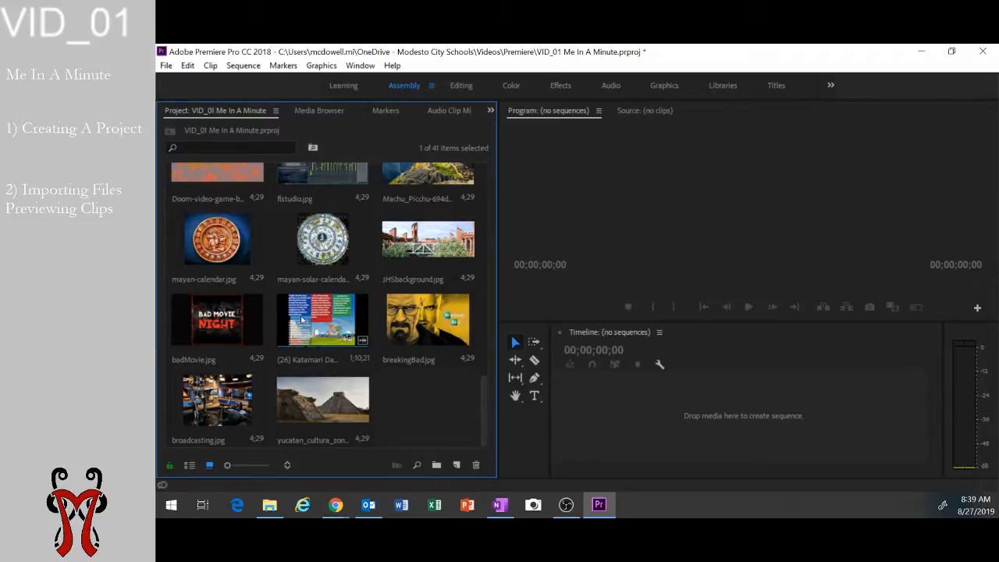
{"action": "scroll", "coordinate": [320, 320], "scroll_direction": "up", "scroll_amount": 1}
{"action": "scroll", "coordinate": [336, 309], "scroll_direction": "up", "scroll_amount": 4}
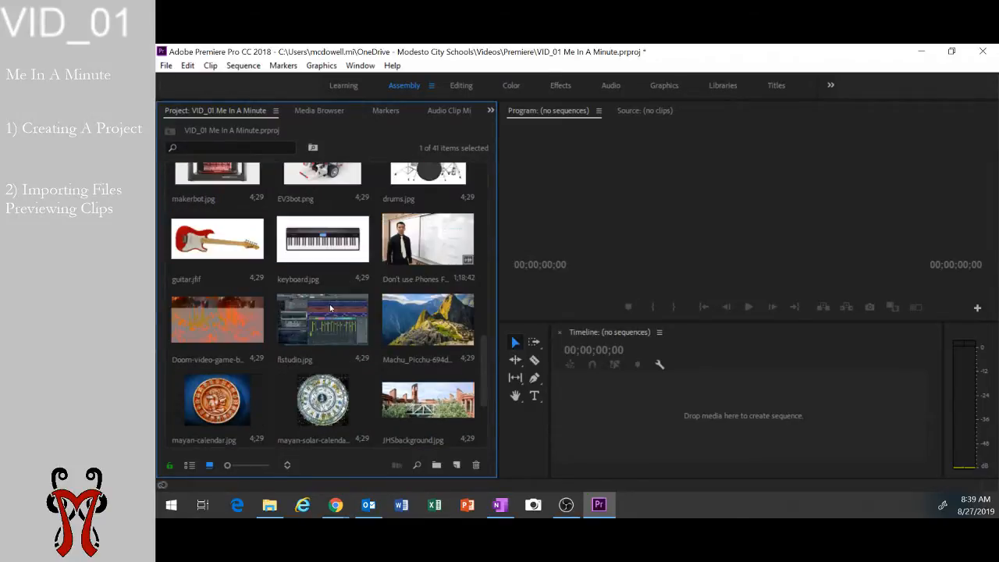
{"action": "scroll", "coordinate": [330, 309], "scroll_direction": "up", "scroll_amount": 1}
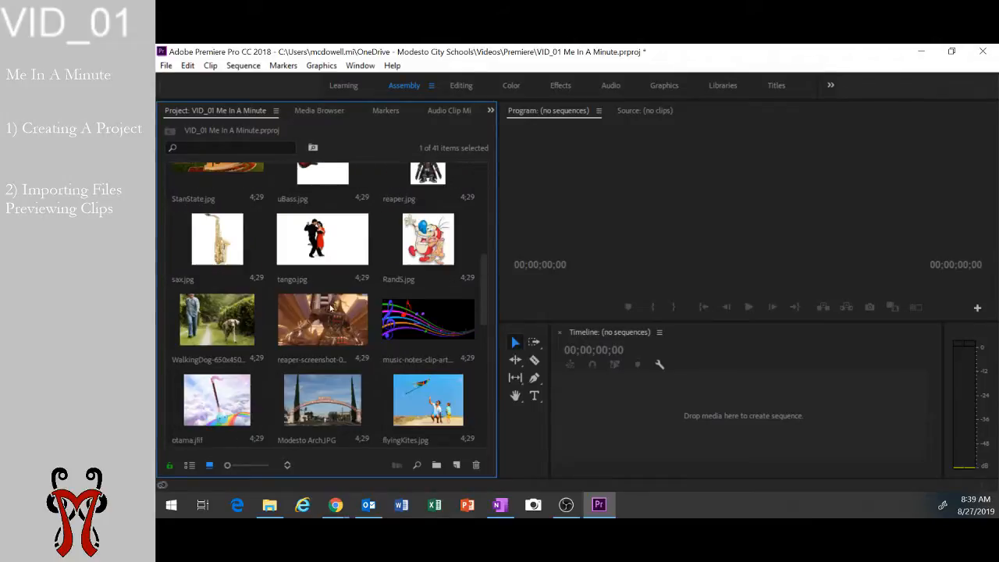
{"action": "scroll", "coordinate": [330, 312], "scroll_direction": "up", "scroll_amount": 6}
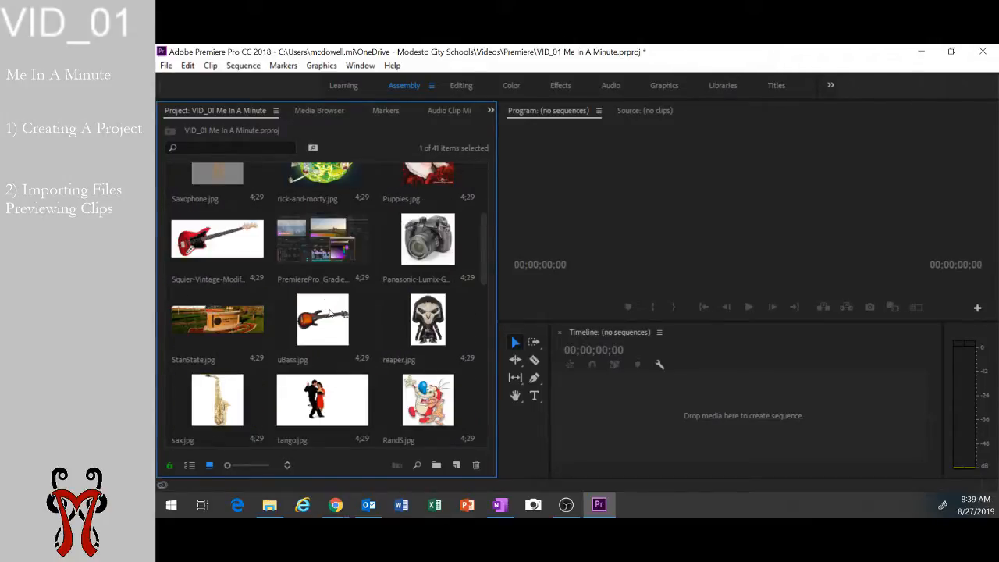
{"action": "scroll", "coordinate": [331, 312], "scroll_direction": "down", "scroll_amount": 3}
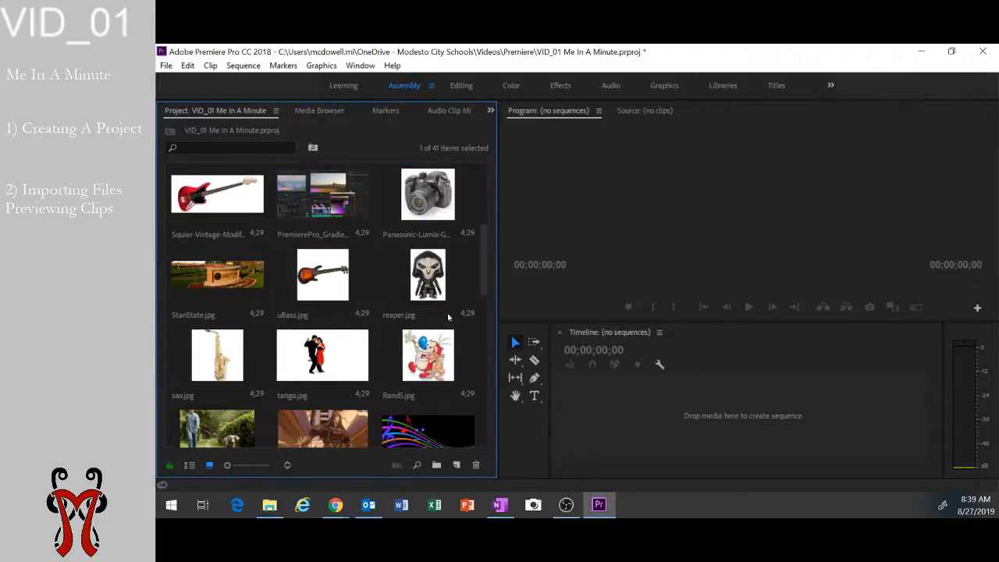
{"action": "left_click_drag", "start_coordinate": [477, 266], "coordinate": [493, 372]}
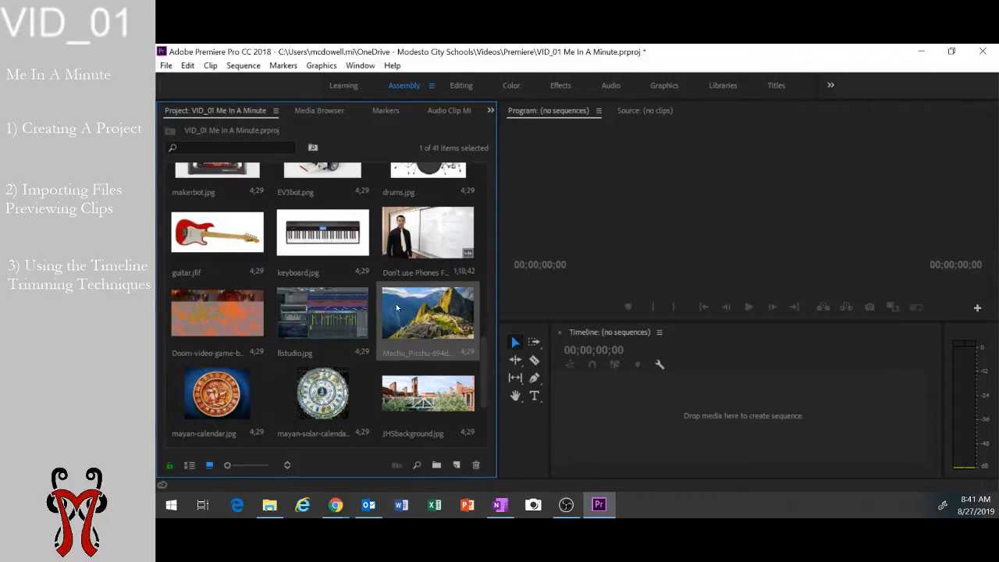
Create a sequence from all the imported still images, leaving out the Don't use Phones and Katamari Damacy videos
{"action": "key", "text": "ctrl+a"}
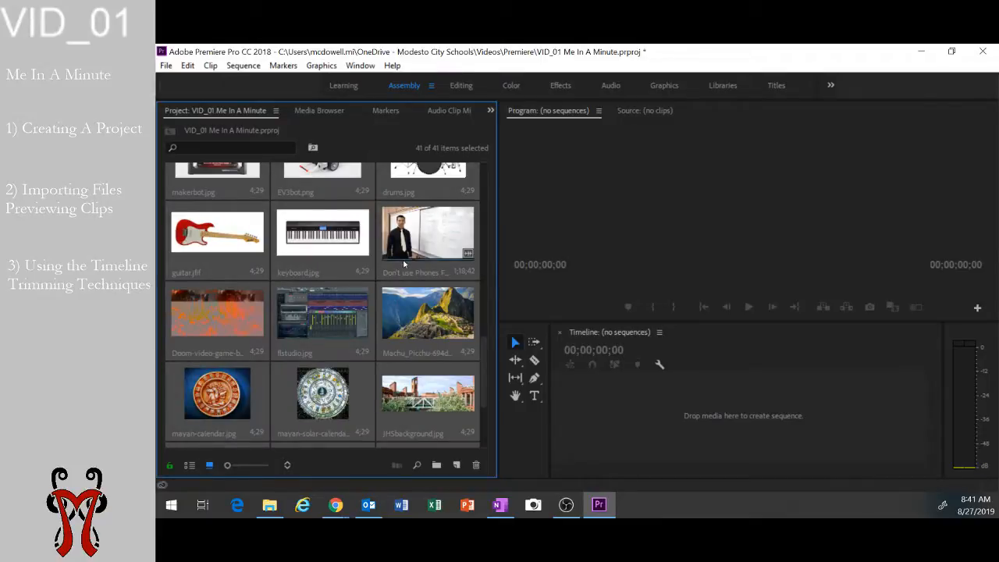
{"action": "scroll", "coordinate": [361, 322], "scroll_direction": "up", "scroll_amount": 10}
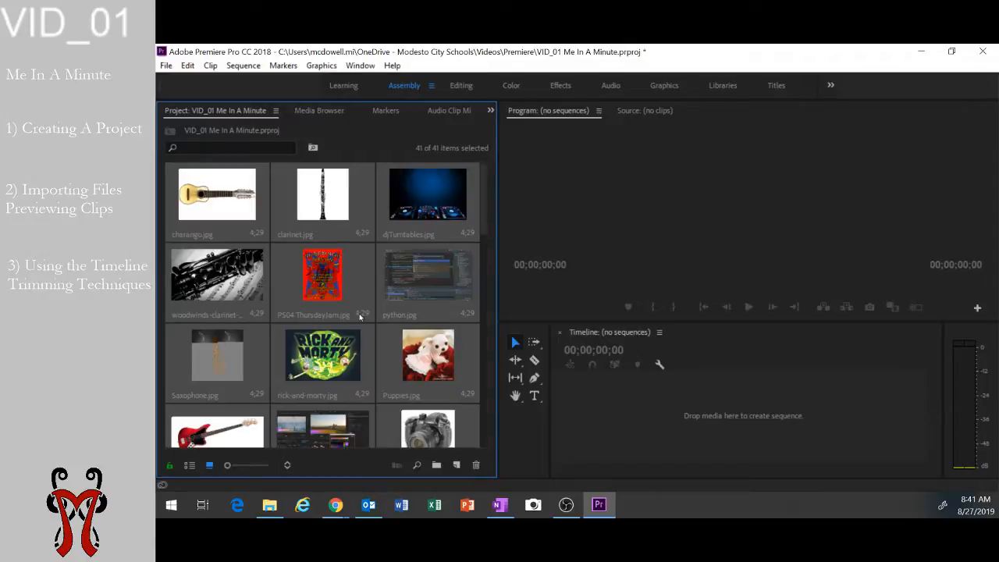
{"action": "scroll", "coordinate": [356, 292], "scroll_direction": "down", "scroll_amount": 4}
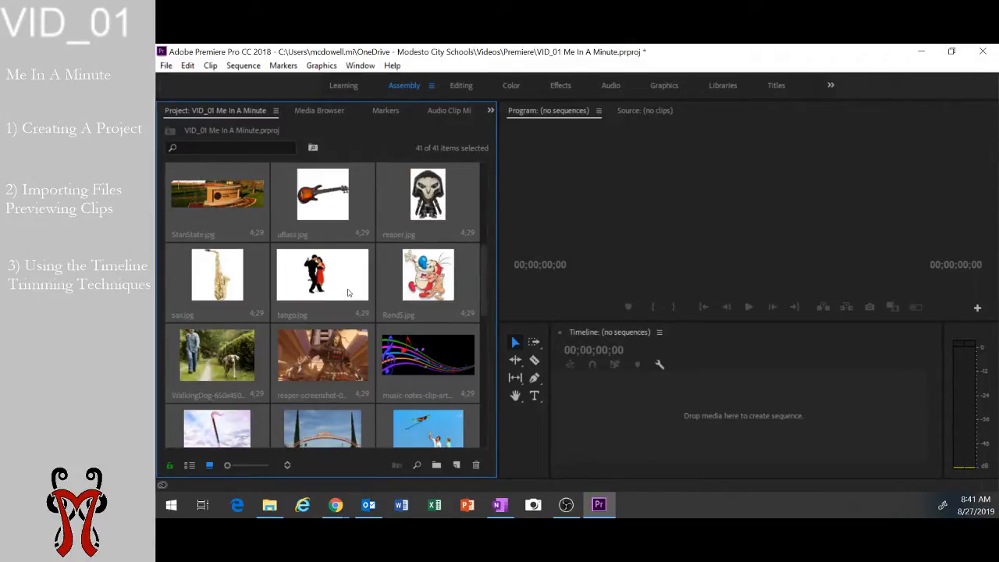
{"action": "scroll", "coordinate": [348, 292], "scroll_direction": "down", "scroll_amount": 2}
{"action": "scroll", "coordinate": [348, 292], "scroll_direction": "down", "scroll_amount": 2}
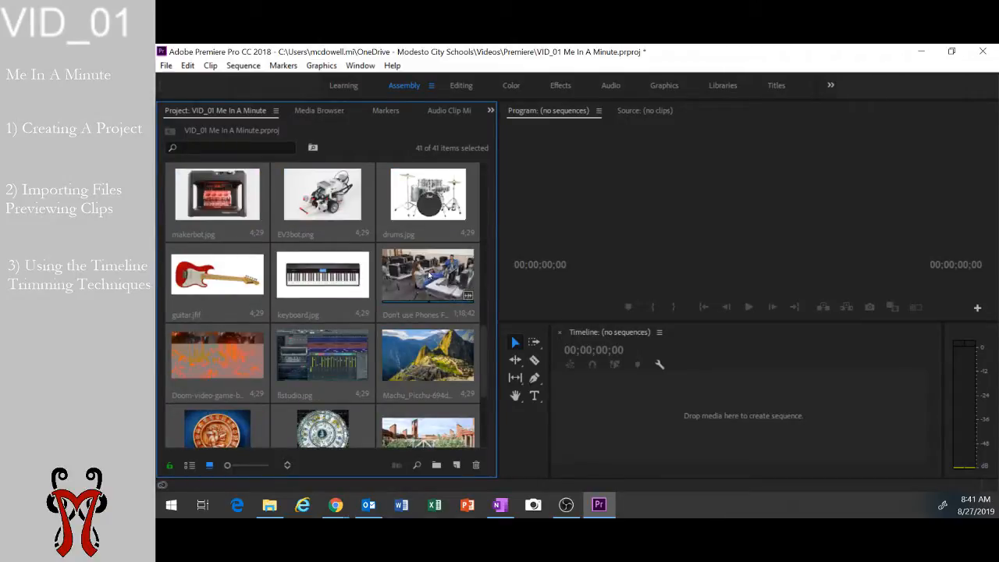
{"action": "left_click", "coordinate": [426, 282], "text": "ctrl"}
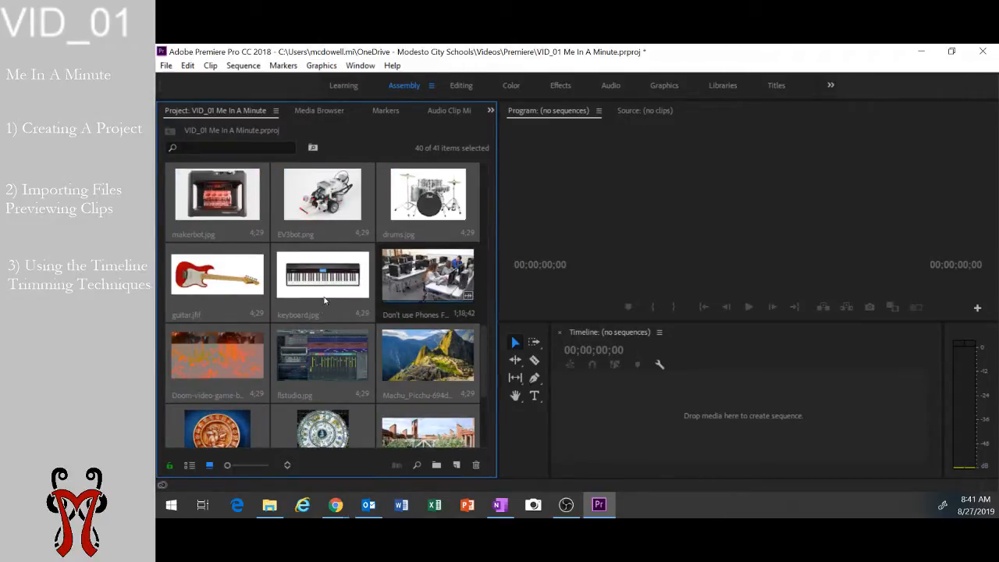
{"action": "scroll", "coordinate": [344, 305], "scroll_direction": "down", "scroll_amount": 1}
{"action": "scroll", "coordinate": [344, 310], "scroll_direction": "down", "scroll_amount": 2}
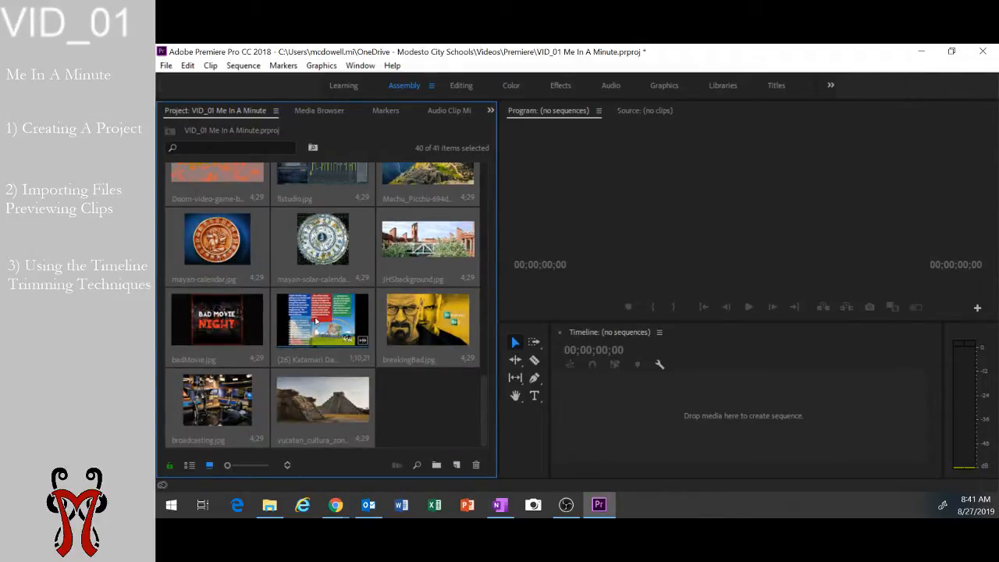
{"action": "left_click", "coordinate": [316, 321], "text": "ctrl"}
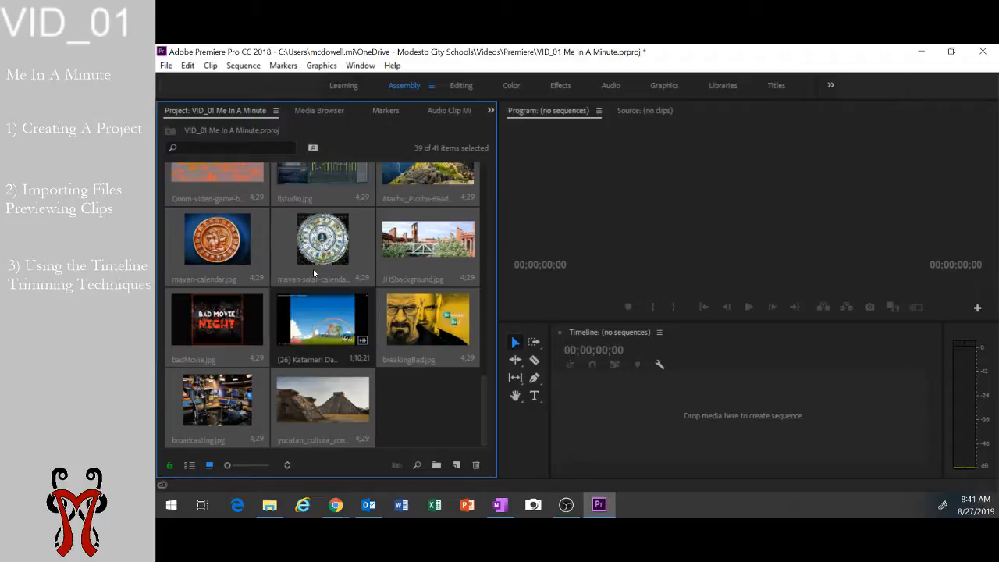
{"action": "scroll", "coordinate": [316, 278], "scroll_direction": "up", "scroll_amount": 1}
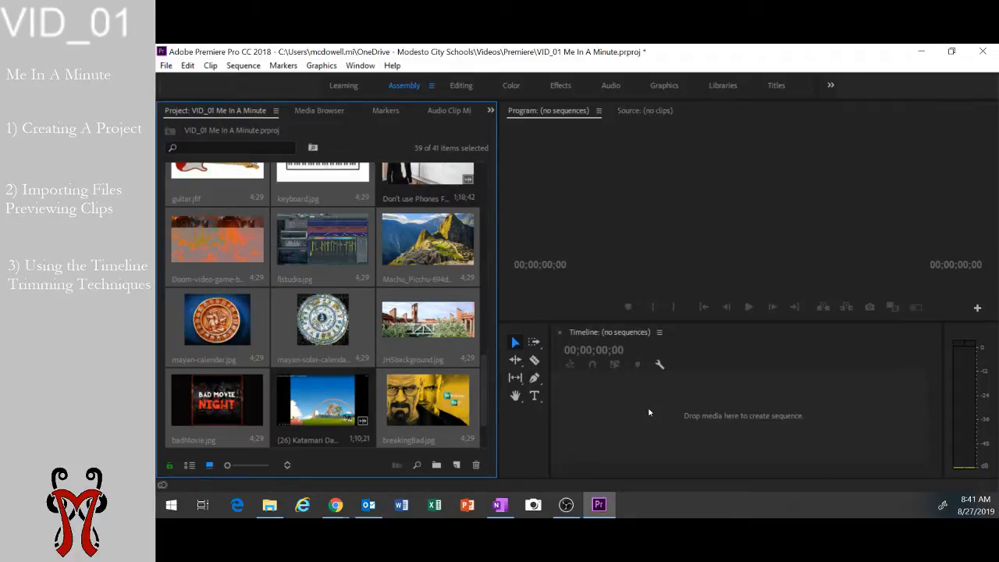
{"action": "left_click_drag", "start_coordinate": [648, 412], "coordinate": [647, 412]}
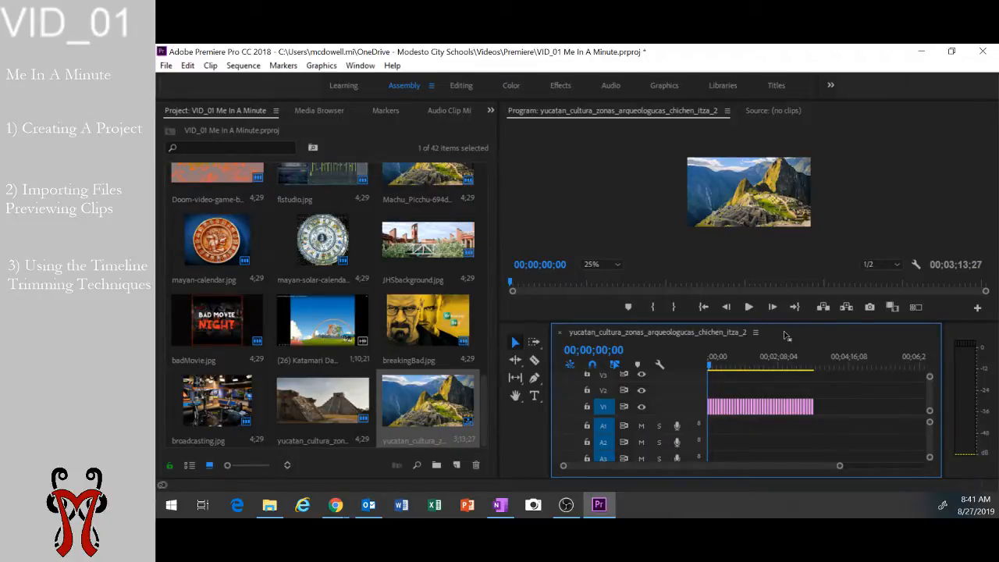
Enlarge the timeline and the Program monitor to full-window size one after the other, restoring the layout each time
{"action": "key", "text": "grave"}
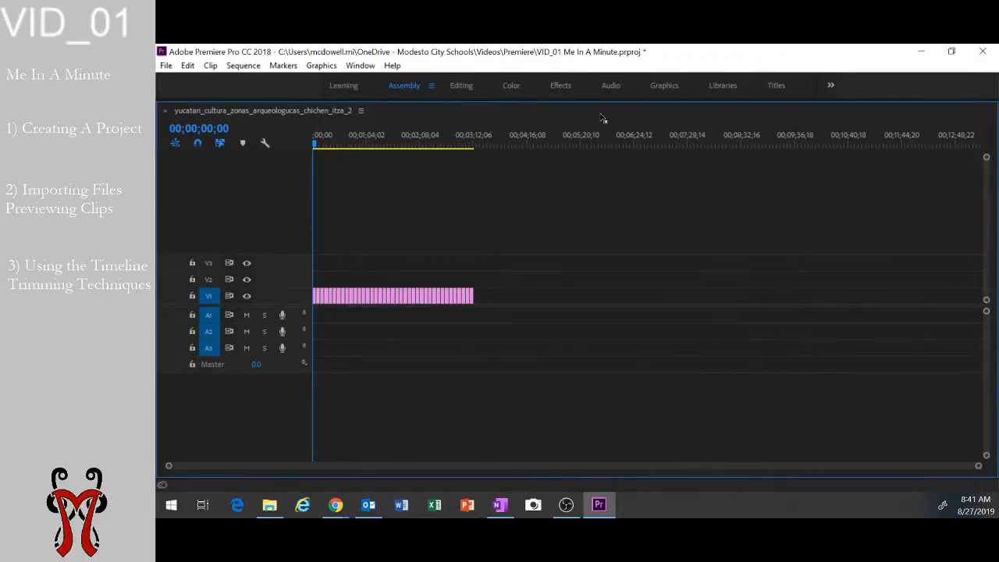
{"action": "key", "text": "grave"}
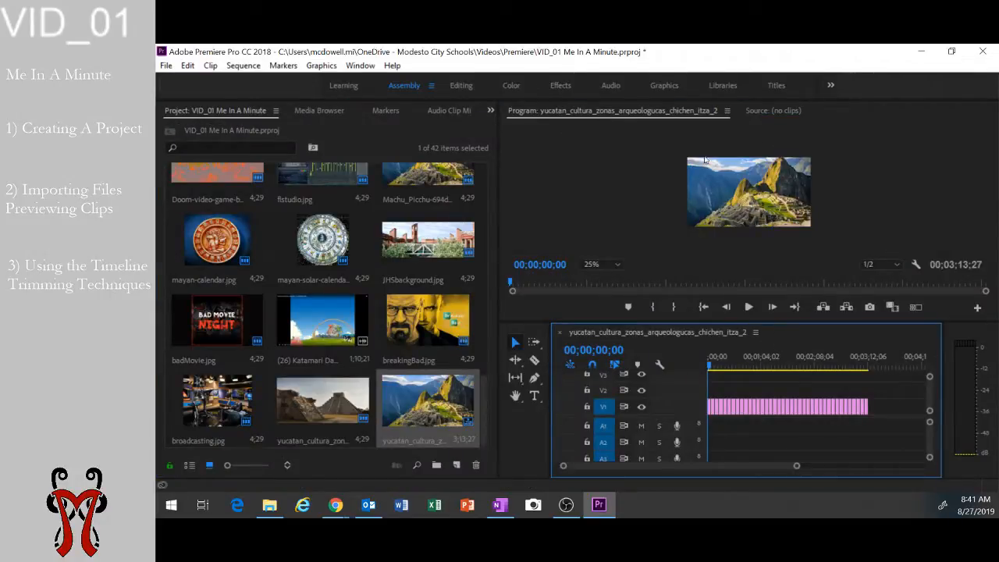
{"action": "key", "text": "grave"}
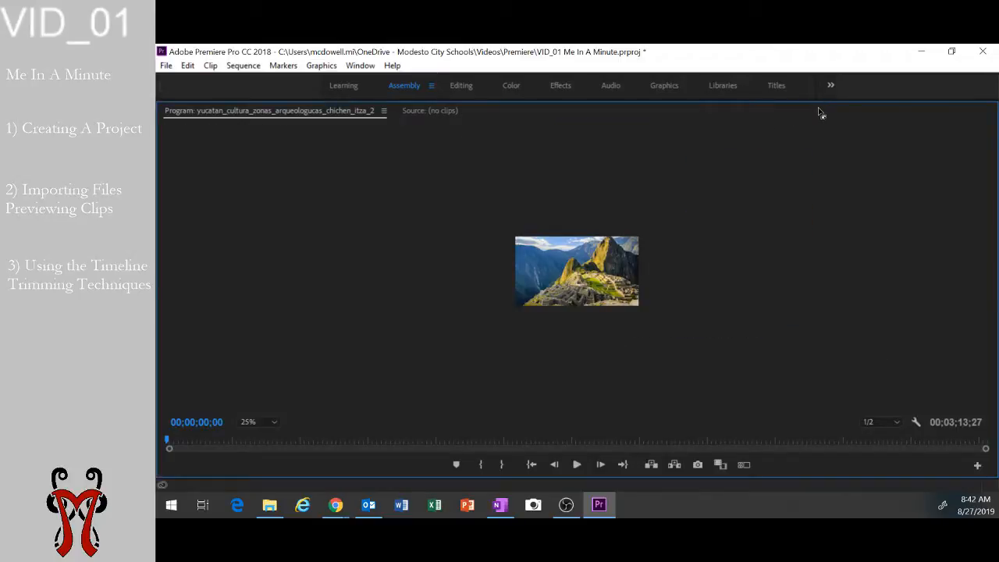
{"action": "key", "text": "grave"}
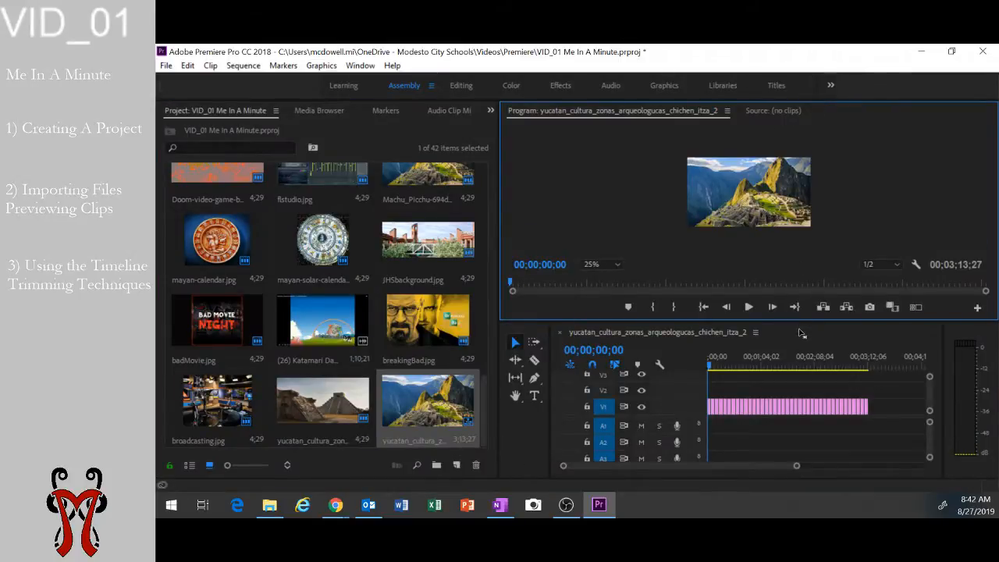
Maximize the timeline and magnify the screen around its track headers to 300% with Magnifier
{"action": "key", "text": "grave"}
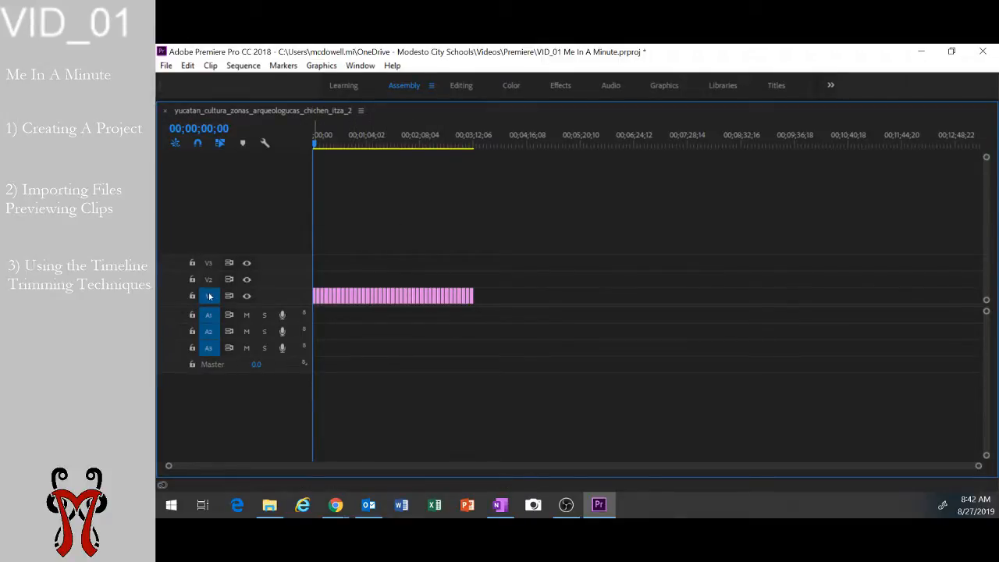
{"action": "key", "text": "super+plus"}
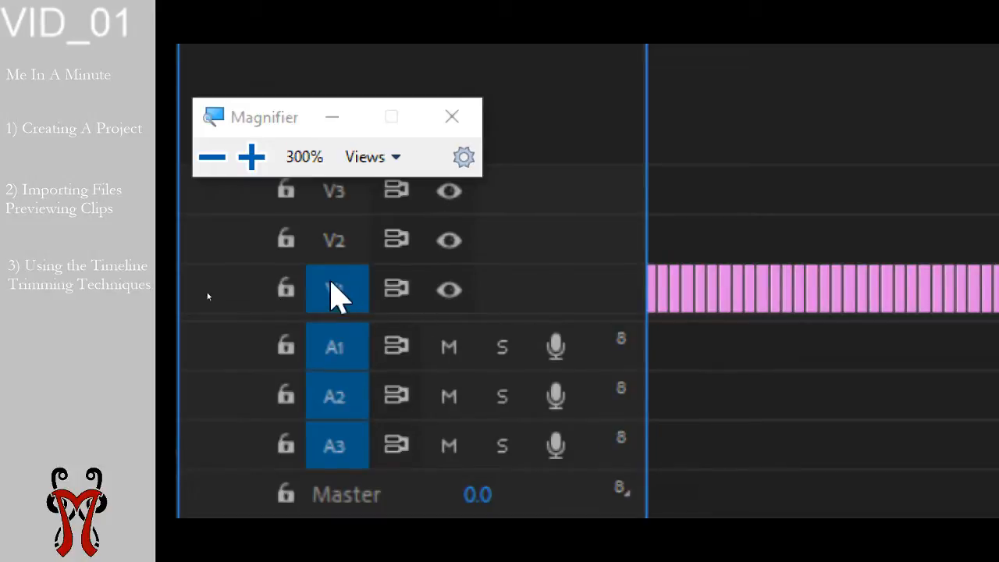
Turn track targeting on for video track V2 and switch it off again
{"action": "left_click", "coordinate": [335, 236]}
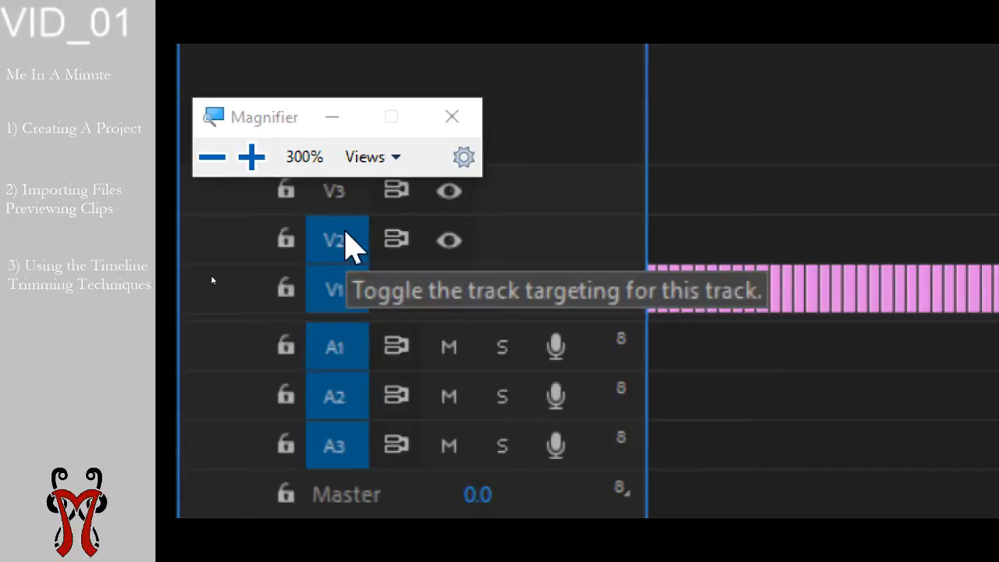
{"action": "left_click", "coordinate": [351, 245]}
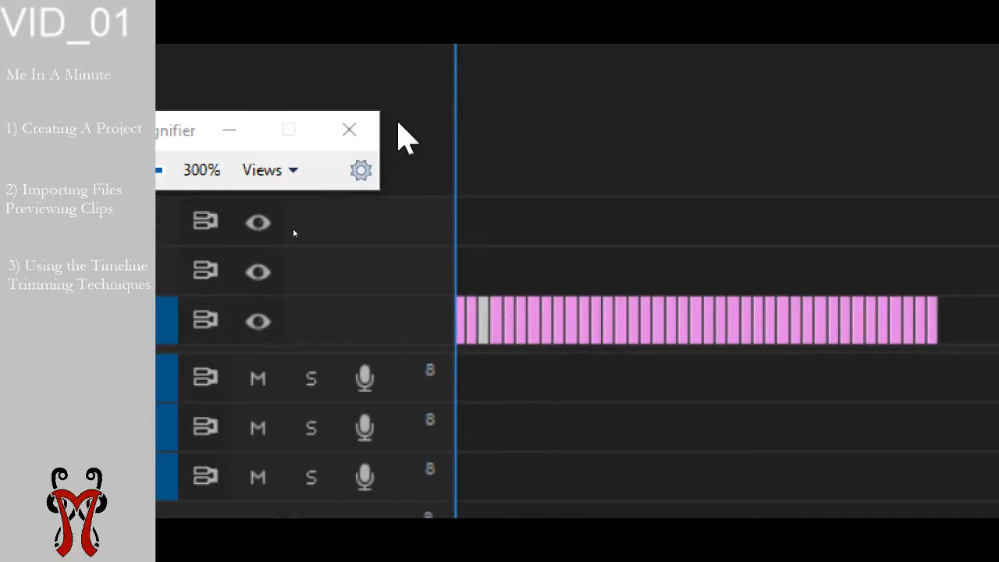
Lower the Magnifier zoom to 200%, scrub the timeline playhead to 00;00;59;02 and close Magnifier
{"action": "key", "text": "super+minus"}
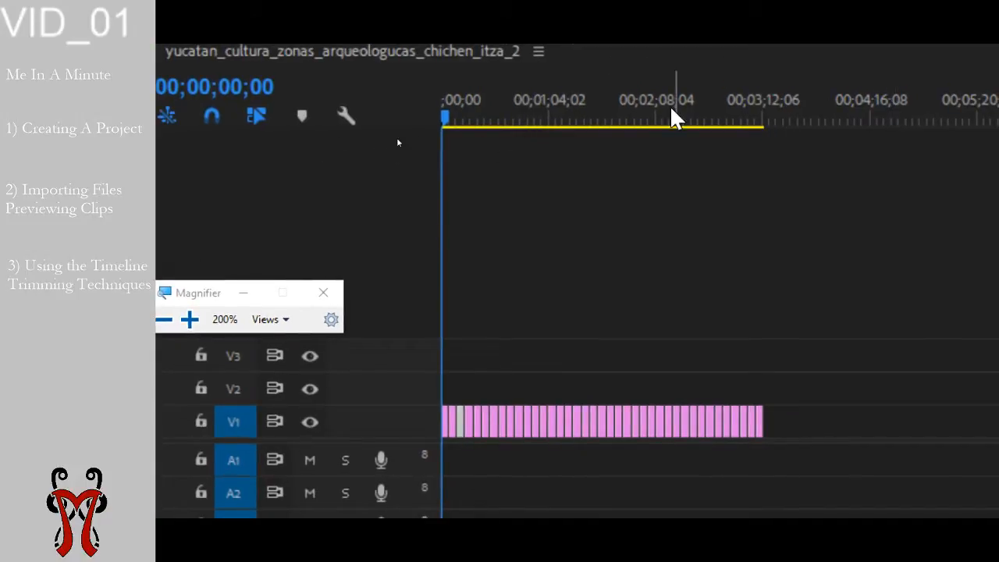
{"action": "left_click", "coordinate": [452, 120]}
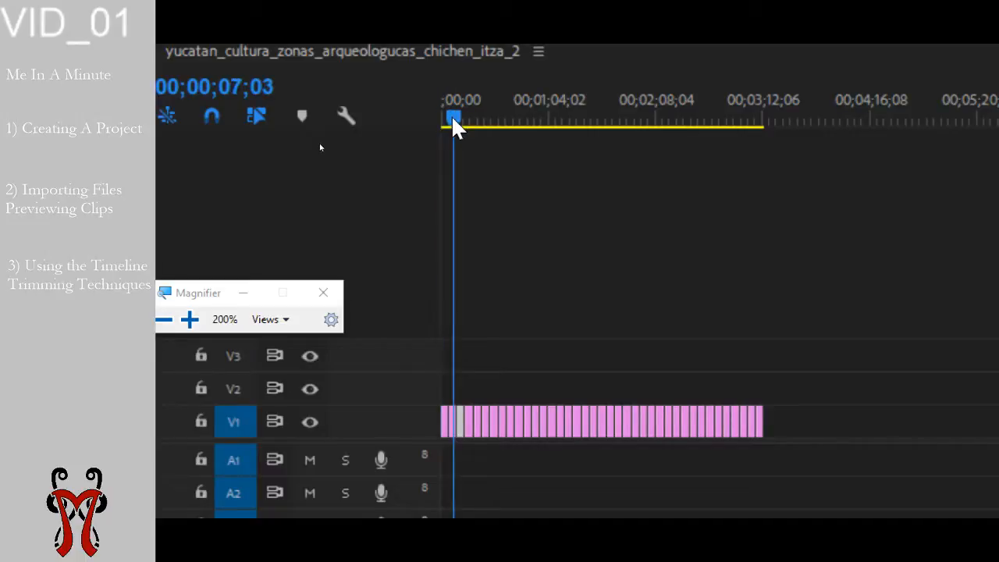
{"action": "left_click_drag", "start_coordinate": [452, 121], "coordinate": [494, 123]}
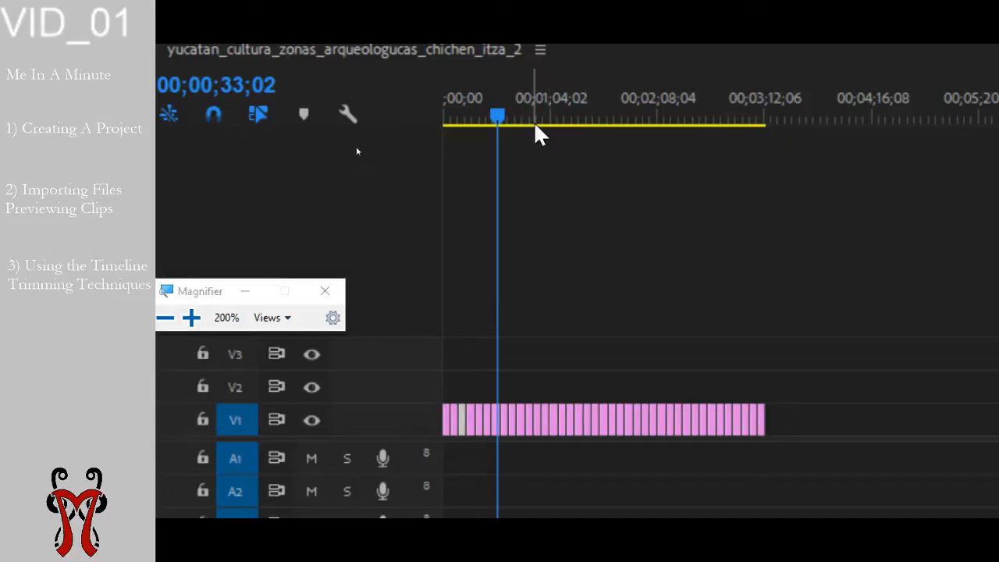
{"action": "left_click_drag", "start_coordinate": [505, 117], "coordinate": [547, 117]}
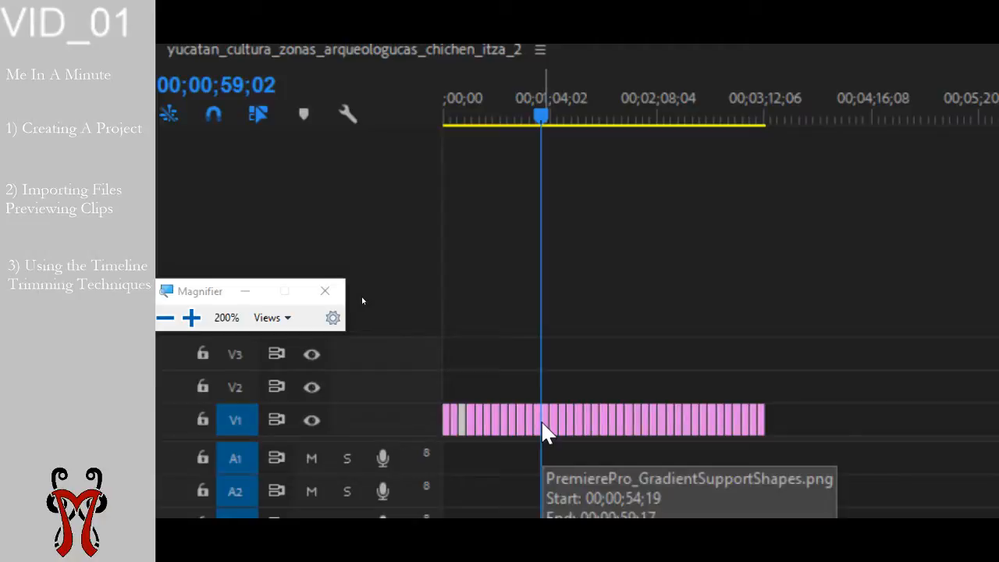
{"action": "key", "text": "super+Escape"}
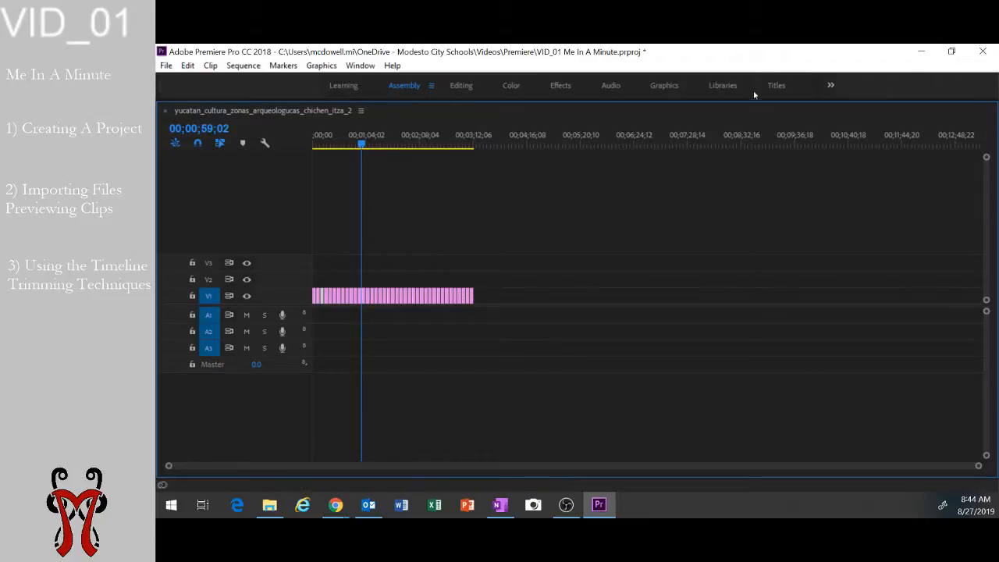
Restore the panel layout and place the Katamari Damacy video on track V2 directly after the last image
{"action": "key", "text": "grave"}
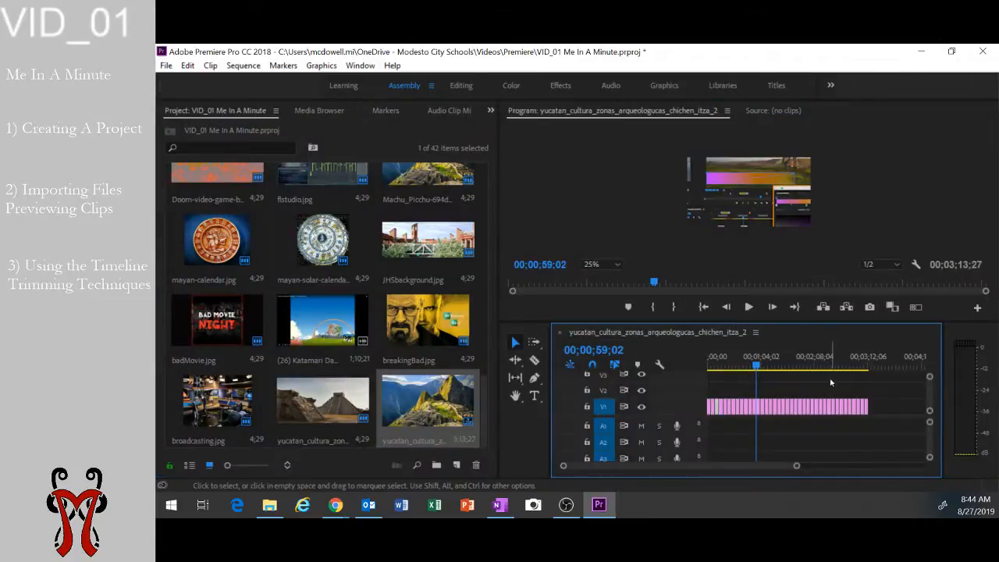
{"action": "left_click", "coordinate": [333, 331]}
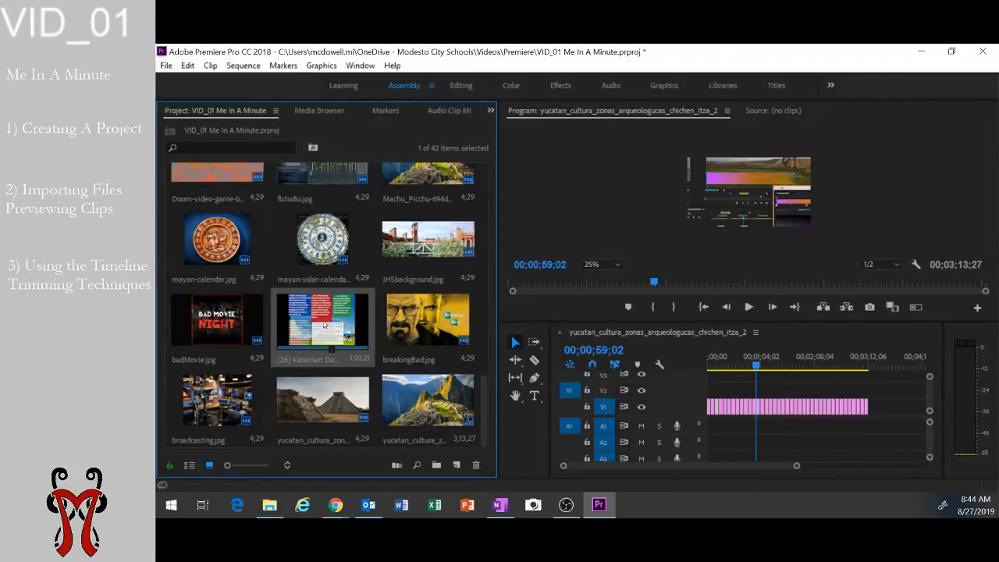
{"action": "left_click_drag", "start_coordinate": [317, 318], "coordinate": [878, 390]}
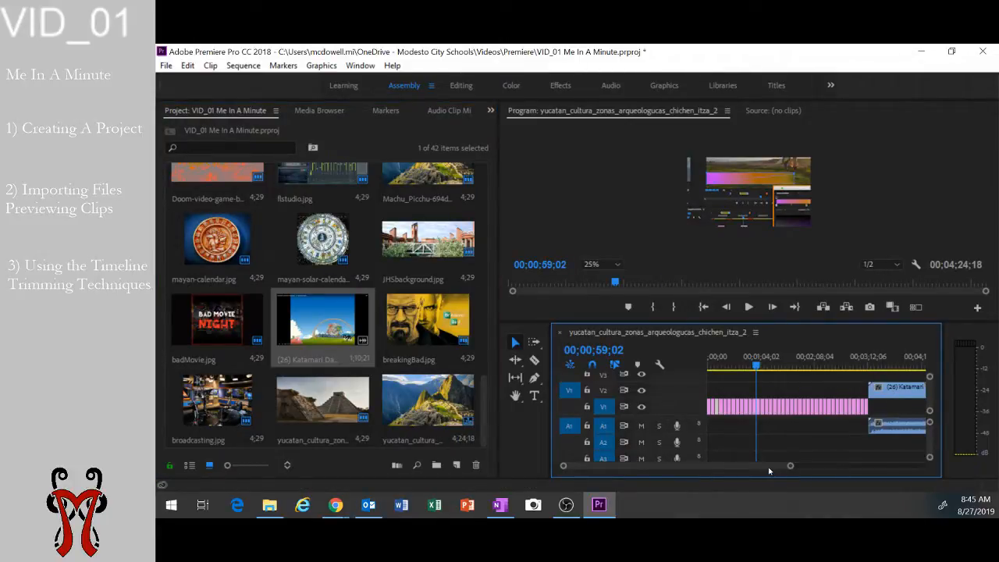
{"action": "left_click_drag", "start_coordinate": [769, 471], "coordinate": [791, 469]}
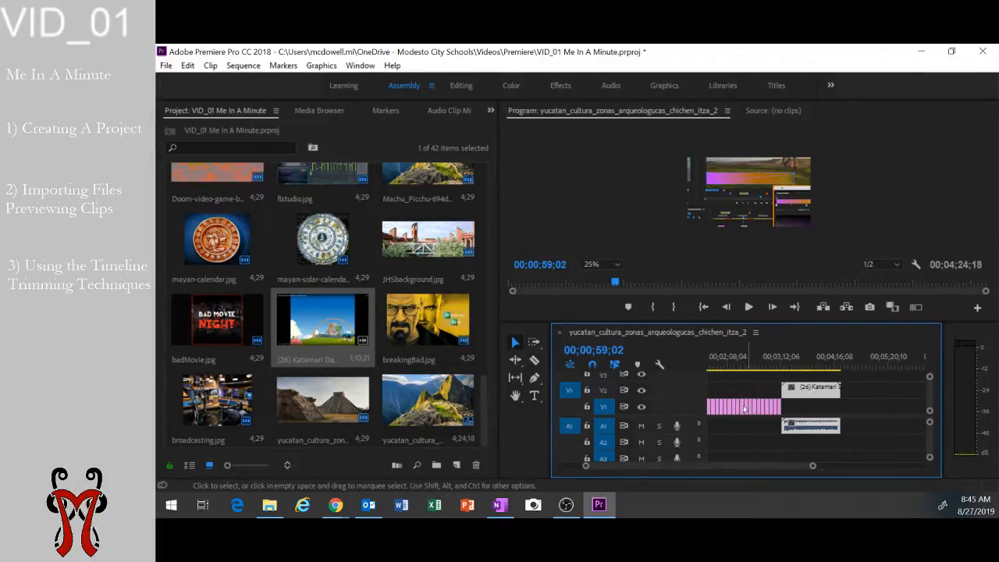
Place the Don't use Phones video on track V2 directly after the Katamari Damacy clip
{"action": "scroll", "coordinate": [430, 341], "scroll_direction": "up", "scroll_amount": 1}
{"action": "scroll", "coordinate": [431, 341], "scroll_direction": "up", "scroll_amount": 1}
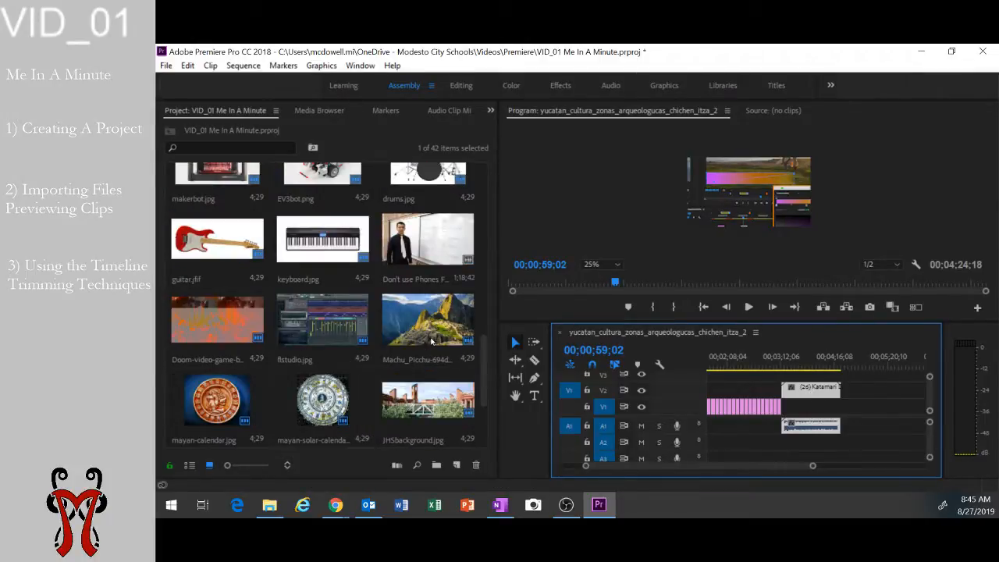
{"action": "left_click_drag", "start_coordinate": [422, 261], "coordinate": [852, 395]}
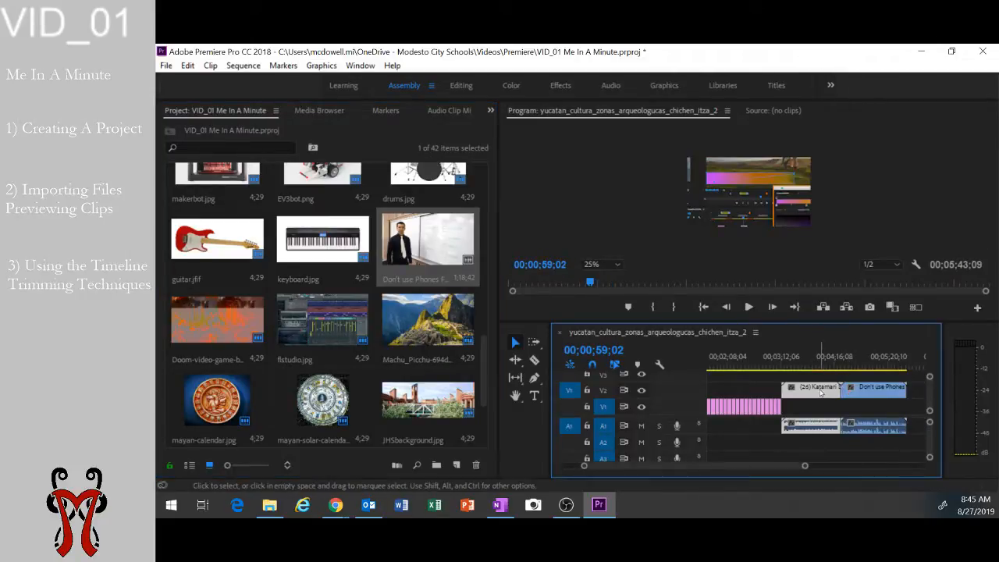
Select the Don't use Phones and Katamari Damacy clips alternately on the timeline to compare them, finishing on Don't use Phones
{"action": "left_click", "coordinate": [846, 389]}
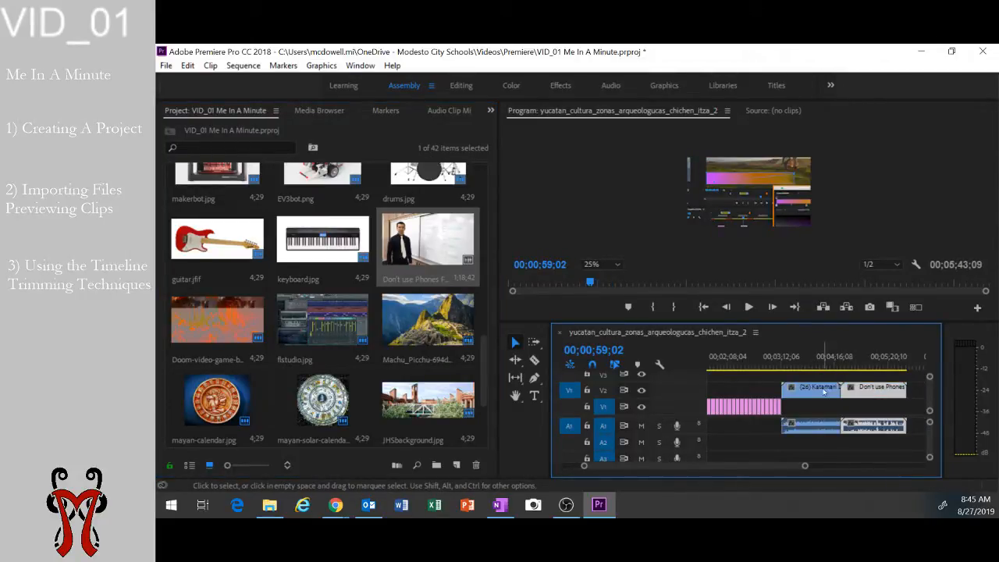
{"action": "left_click", "coordinate": [810, 389]}
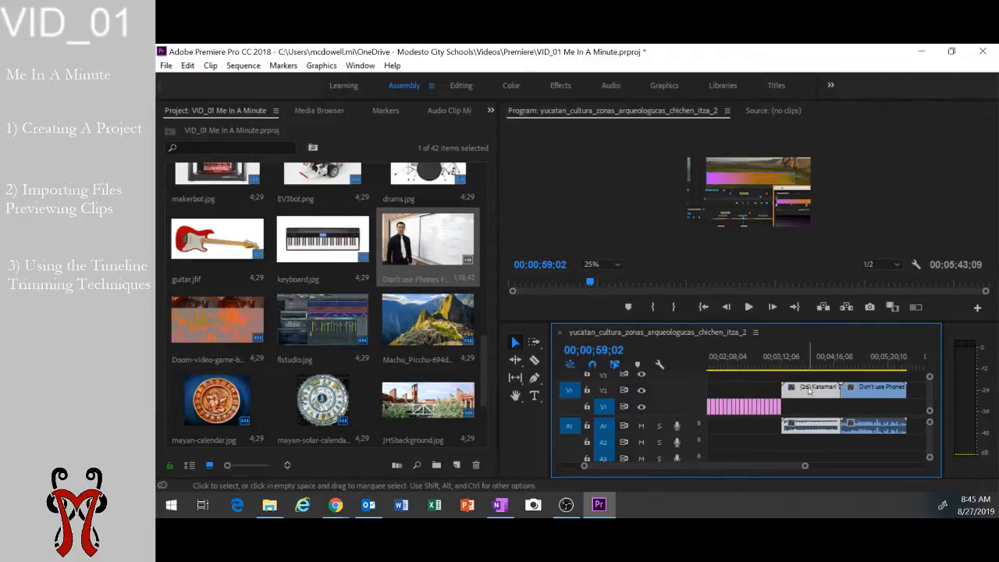
{"action": "left_click", "coordinate": [880, 389]}
{"action": "left_click", "coordinate": [806, 387]}
{"action": "left_click", "coordinate": [863, 388]}
{"action": "left_click", "coordinate": [812, 388]}
{"action": "left_click", "coordinate": [870, 389]}
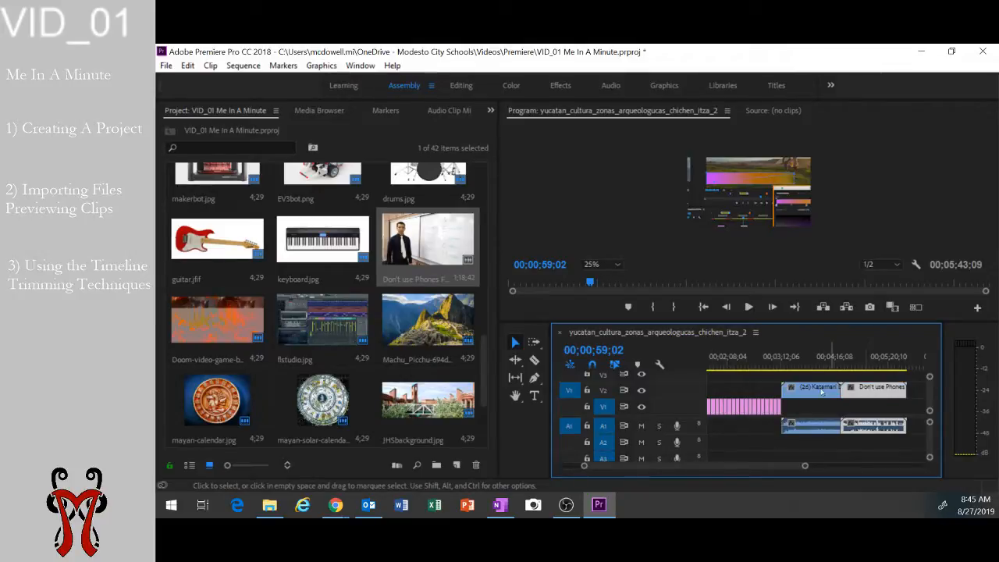
{"action": "left_click", "coordinate": [809, 389]}
{"action": "left_click", "coordinate": [875, 397]}
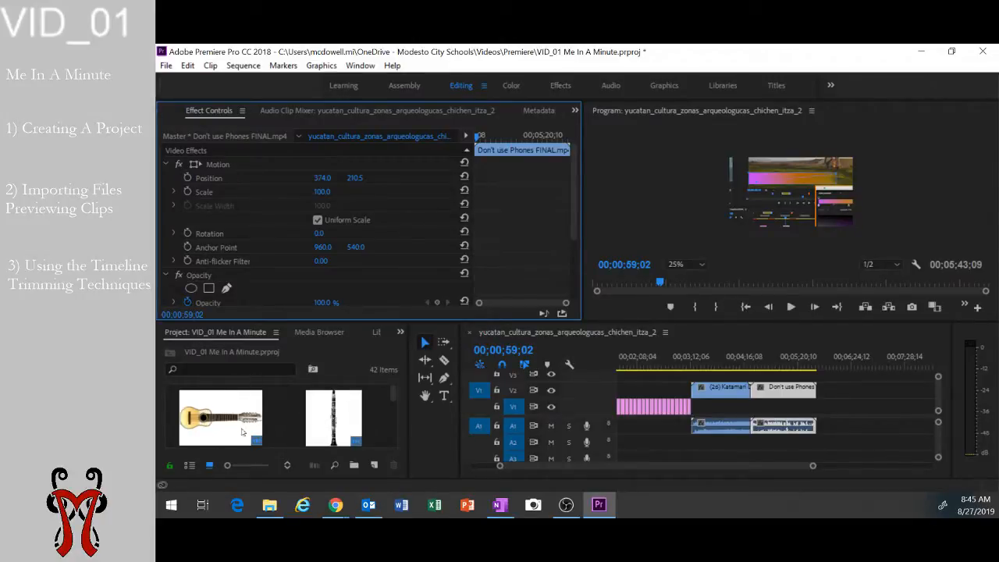
Show the project media as a list in the Editing workspace and look through the file names
{"action": "left_click", "coordinate": [189, 465]}
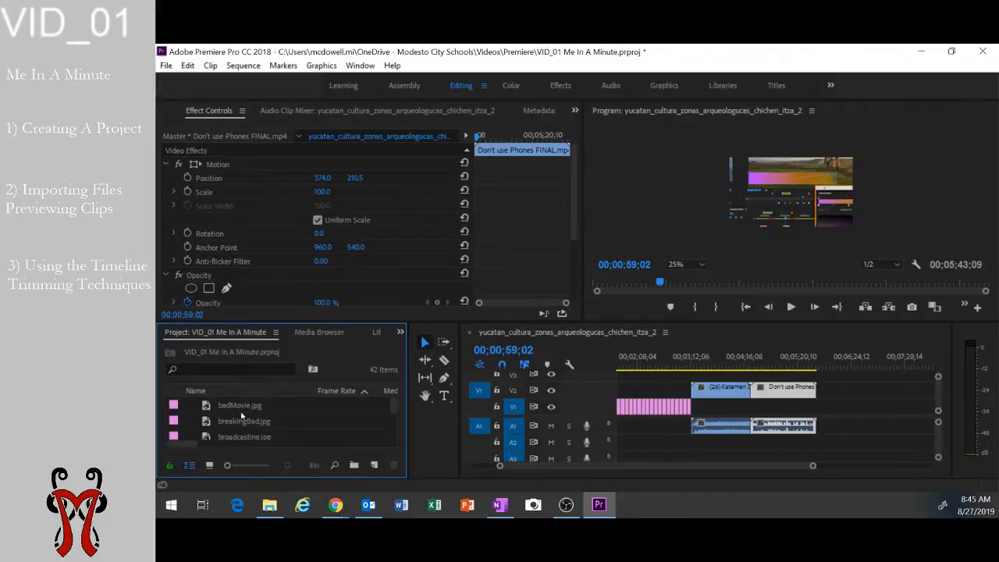
{"action": "scroll", "coordinate": [241, 416], "scroll_direction": "down", "scroll_amount": 3}
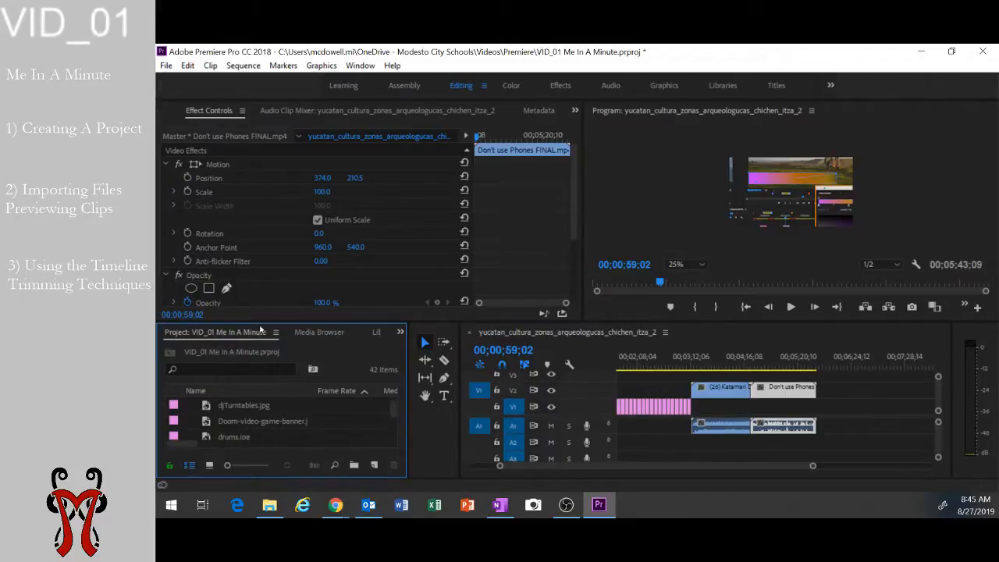
{"action": "scroll", "coordinate": [249, 425], "scroll_direction": "down", "scroll_amount": 3}
{"action": "scroll", "coordinate": [262, 421], "scroll_direction": "down", "scroll_amount": 1}
{"action": "scroll", "coordinate": [261, 421], "scroll_direction": "down", "scroll_amount": 2}
{"action": "scroll", "coordinate": [262, 429], "scroll_direction": "up", "scroll_amount": 8}
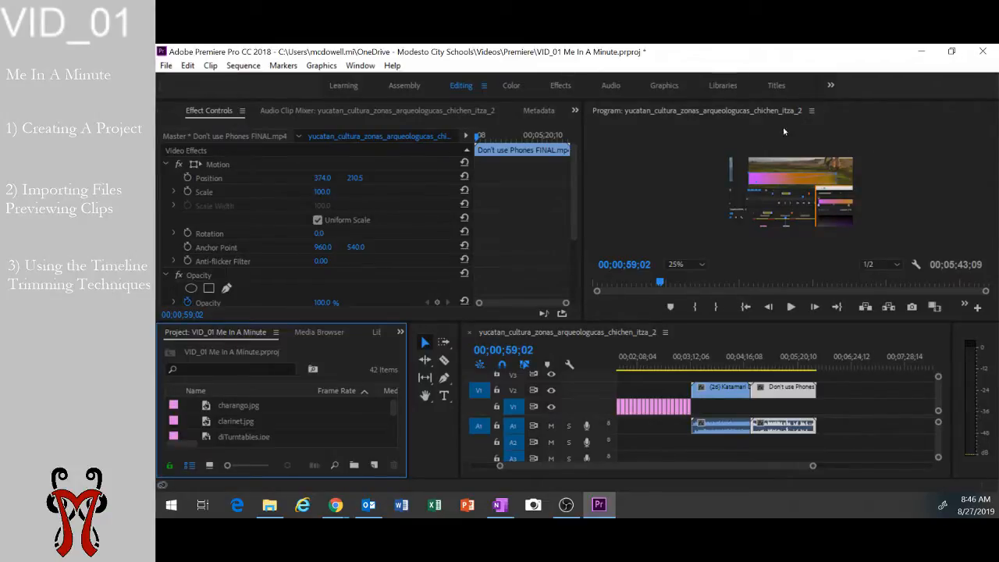
Preview the sequence by scrubbing the playhead across the images and both video clips, stopping at 00;02;15;18
{"action": "left_click", "coordinate": [726, 130]}
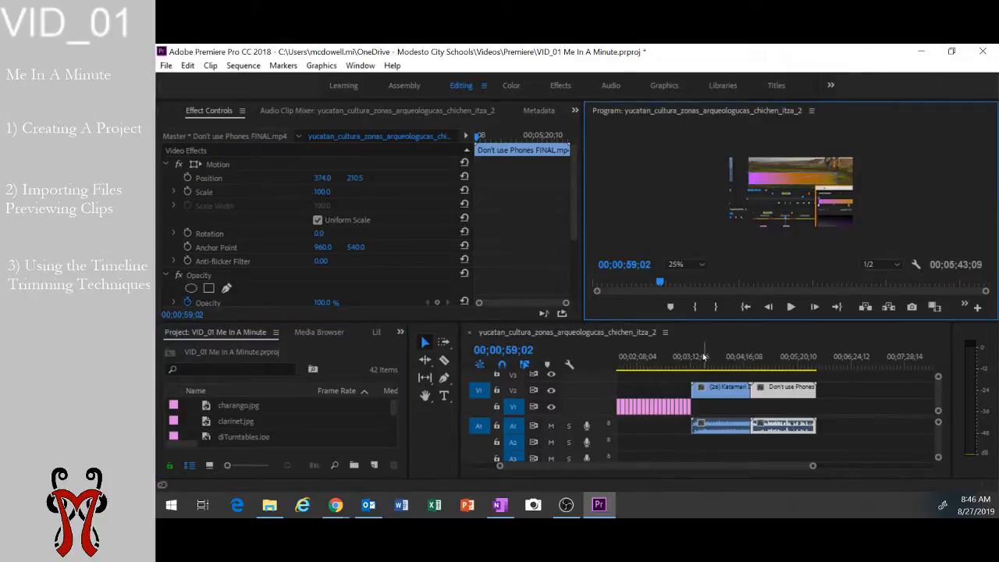
{"action": "left_click_drag", "start_coordinate": [687, 365], "coordinate": [658, 367]}
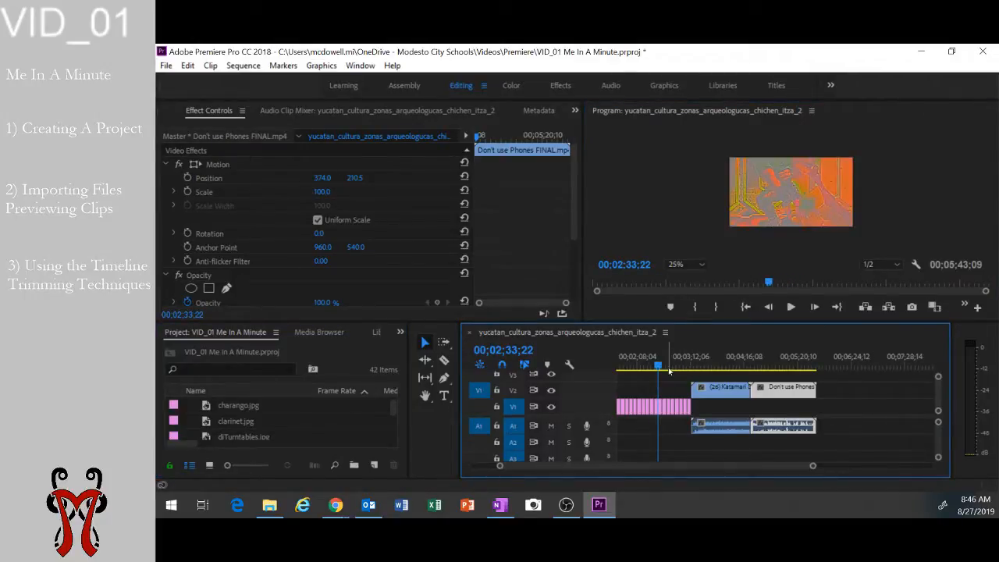
{"action": "key", "text": "minus"}
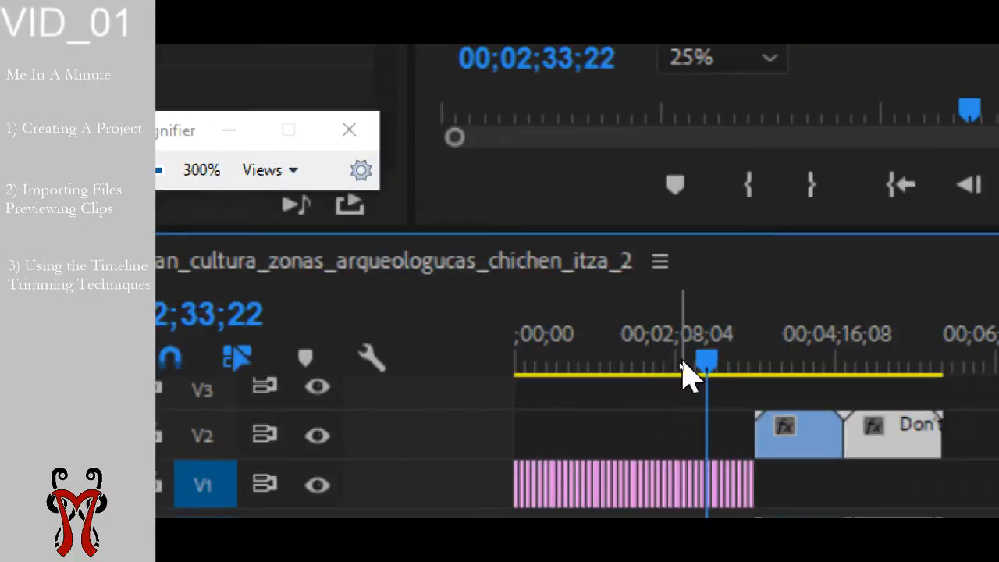
{"action": "left_click", "coordinate": [690, 361]}
{"action": "left_click_drag", "start_coordinate": [702, 359], "coordinate": [646, 363]}
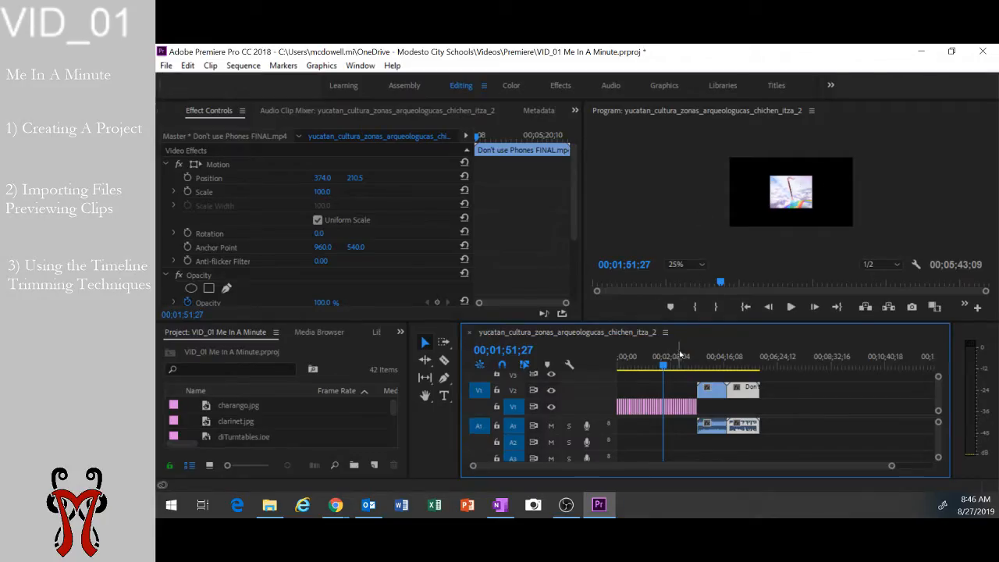
{"action": "left_click_drag", "start_coordinate": [663, 365], "coordinate": [712, 370]}
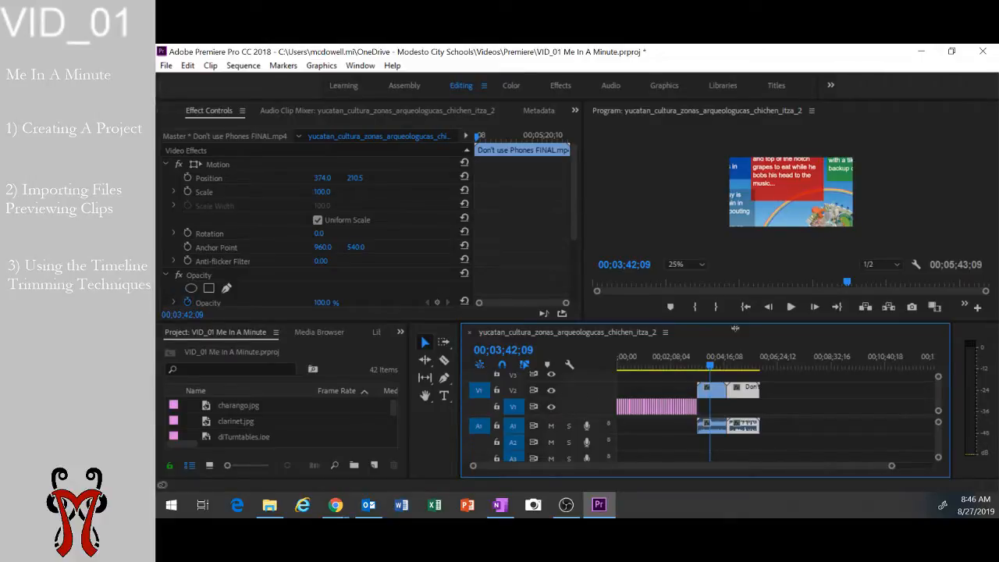
{"action": "left_click", "coordinate": [741, 365]}
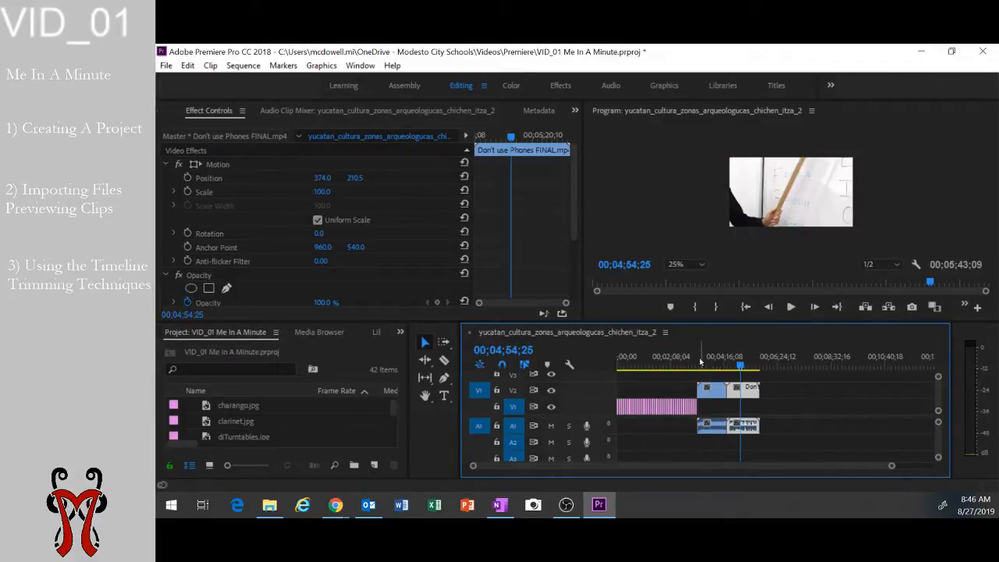
{"action": "left_click", "coordinate": [674, 365]}
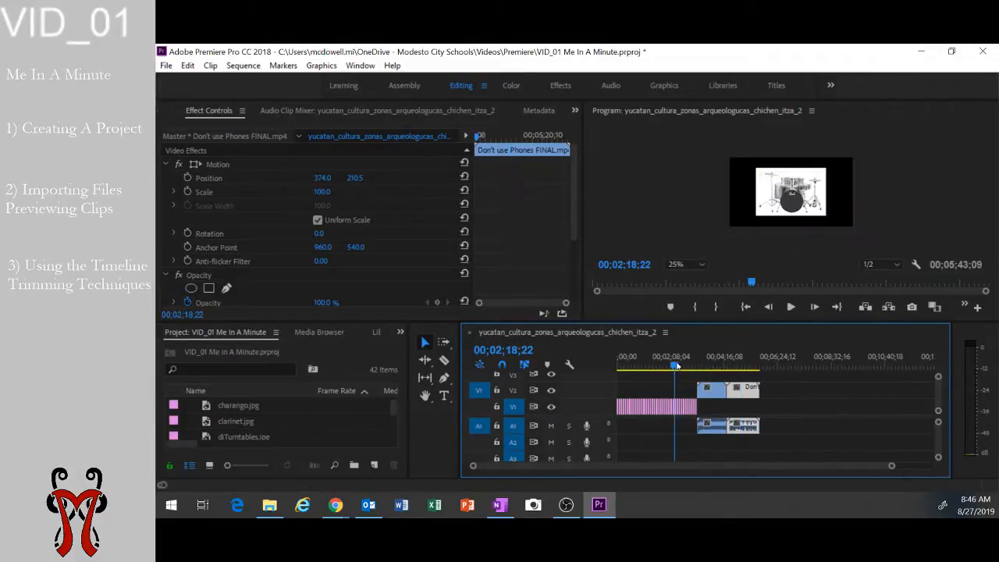
{"action": "left_click", "coordinate": [675, 365]}
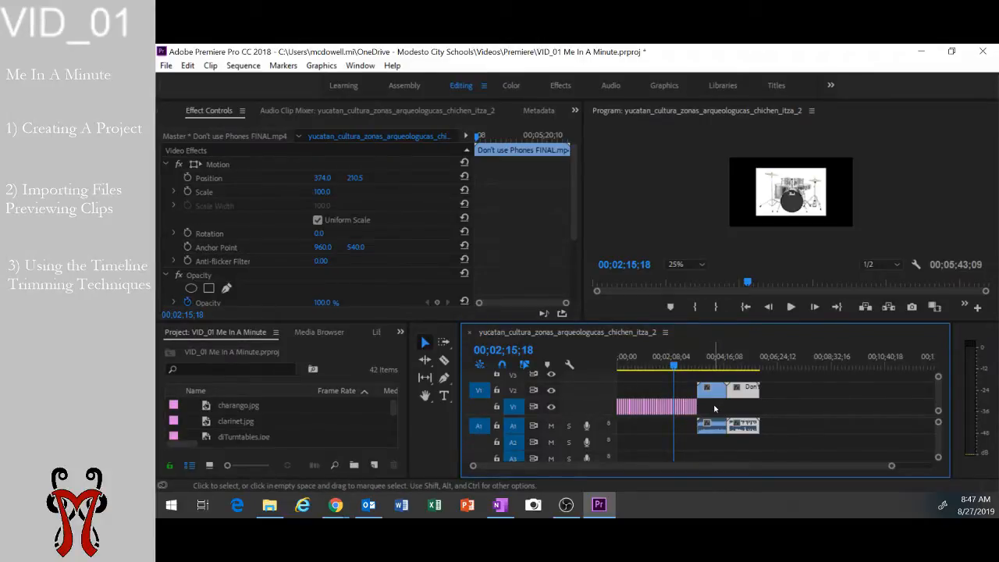
Change the sequence's editing mode to AVCHD 1080i anamorphic in the sequence settings and apply the change
{"action": "left_click", "coordinate": [243, 65]}
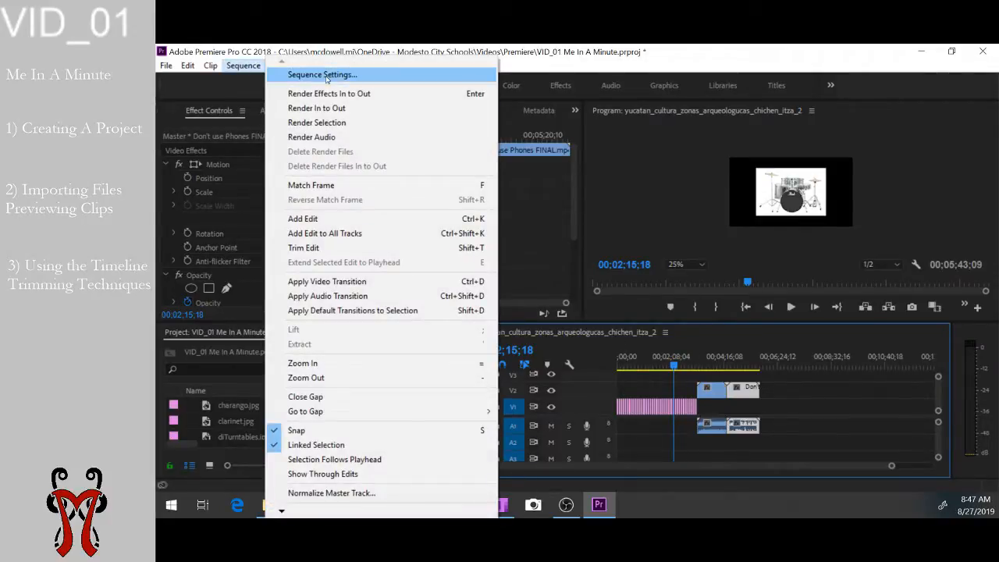
{"action": "left_click", "coordinate": [323, 75]}
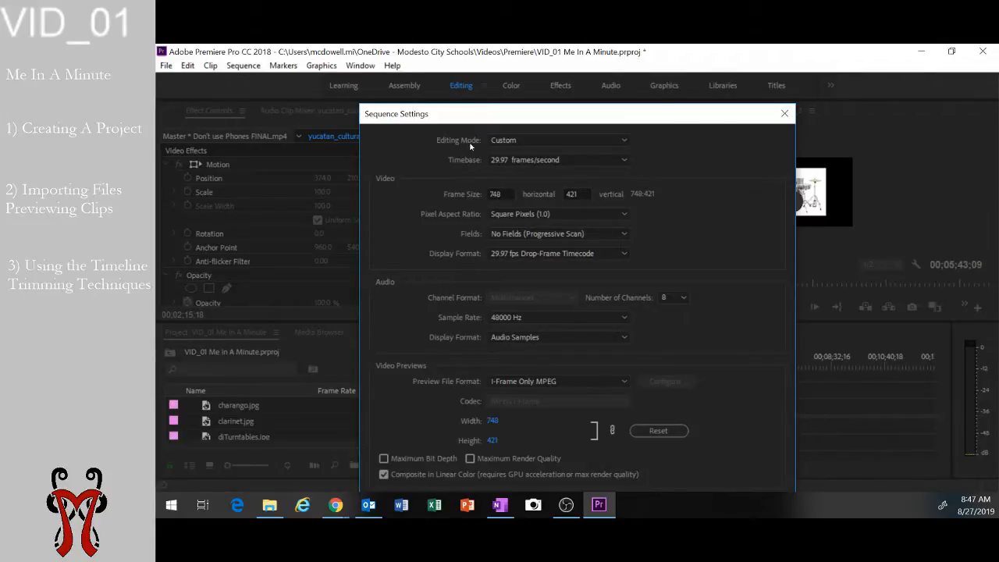
{"action": "left_click", "coordinate": [504, 141]}
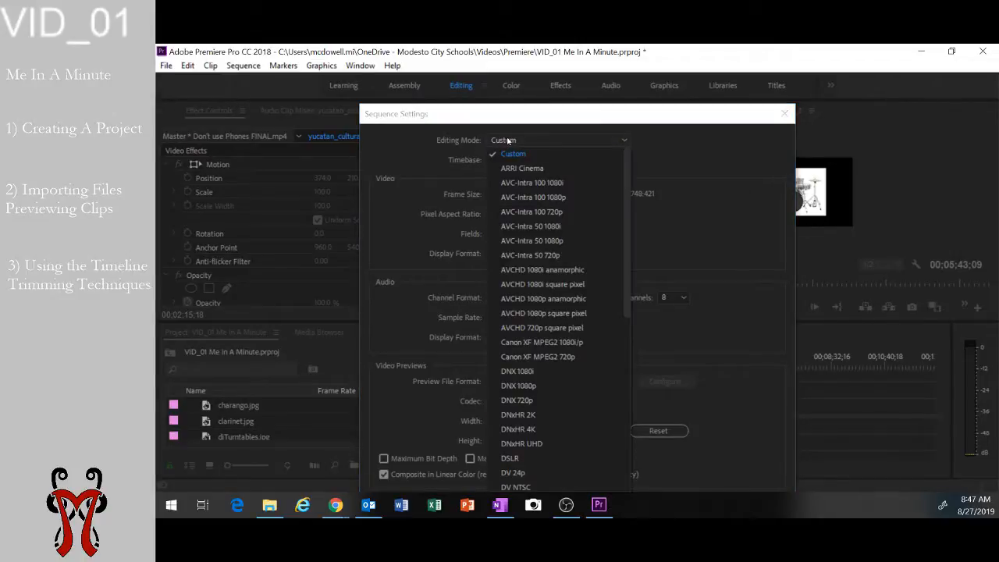
{"action": "left_click", "coordinate": [538, 271]}
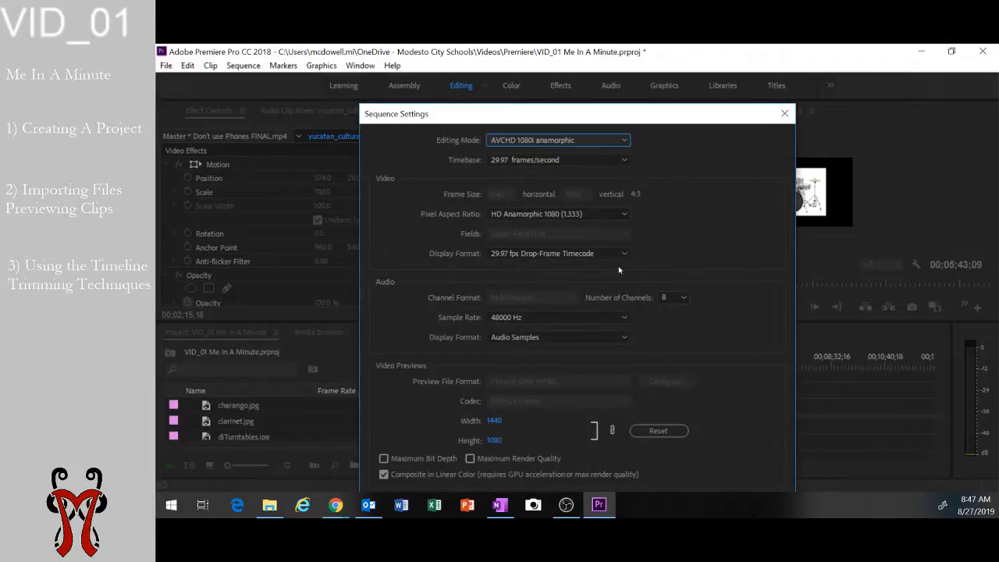
{"action": "left_click", "coordinate": [502, 141]}
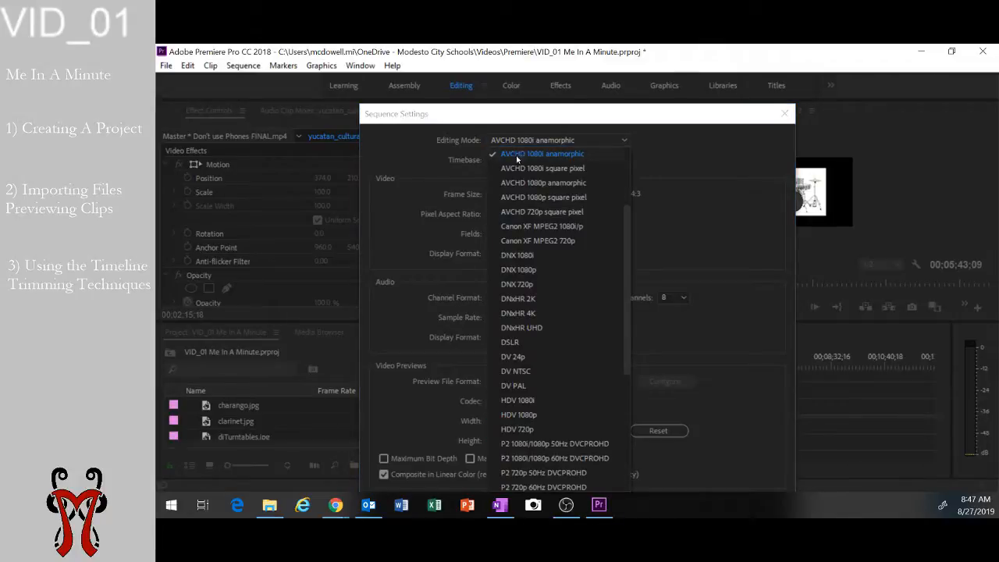
{"action": "left_click", "coordinate": [517, 155]}
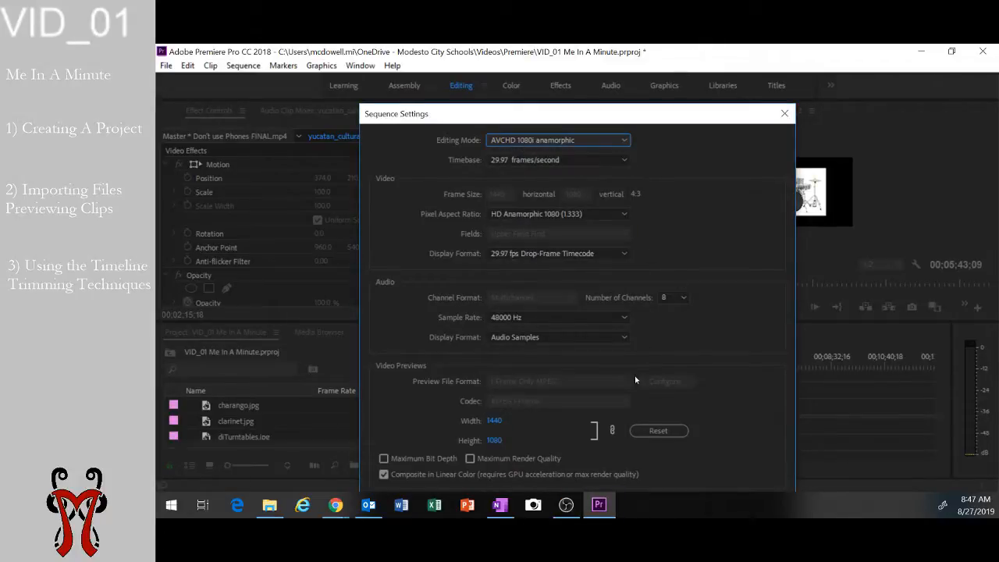
{"action": "left_click_drag", "start_coordinate": [636, 113], "coordinate": [603, 517]}
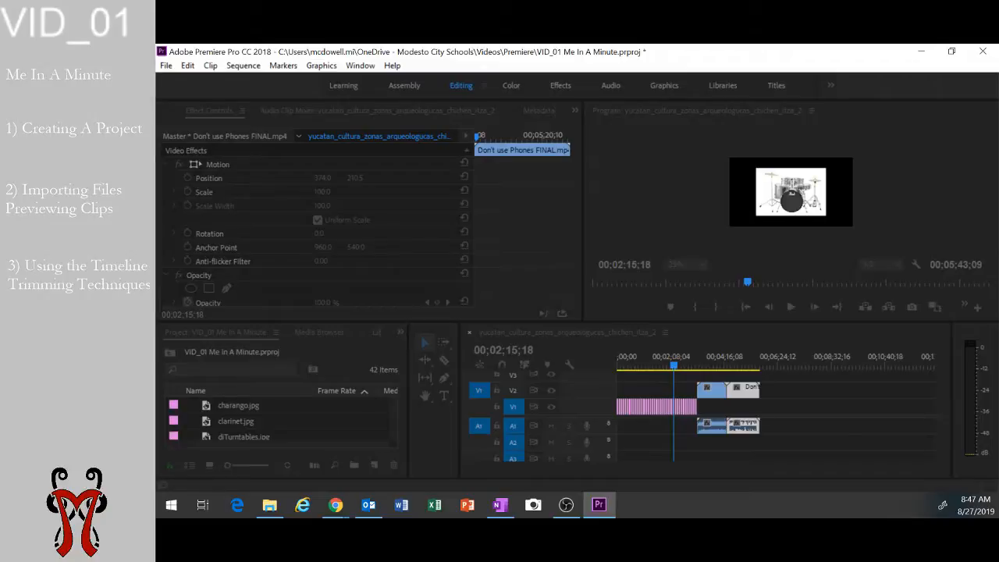
{"action": "key", "text": "Return"}
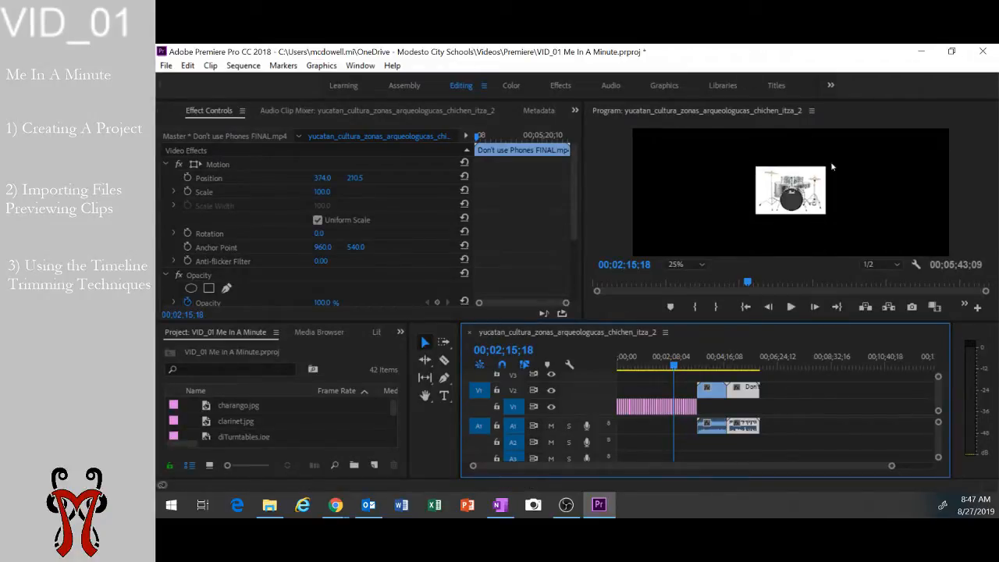
Return the playhead to the sequence start and enlarge the Machu Picchu image to about 189% scale to fill the frame height
{"action": "left_click_drag", "start_coordinate": [673, 365], "coordinate": [619, 365]}
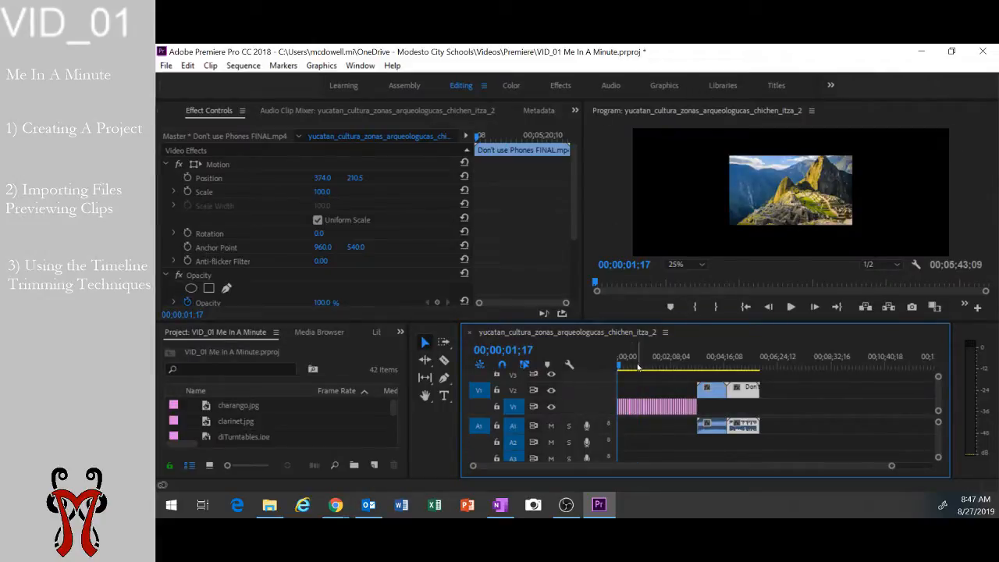
{"action": "left_click_drag", "start_coordinate": [622, 368], "coordinate": [618, 365]}
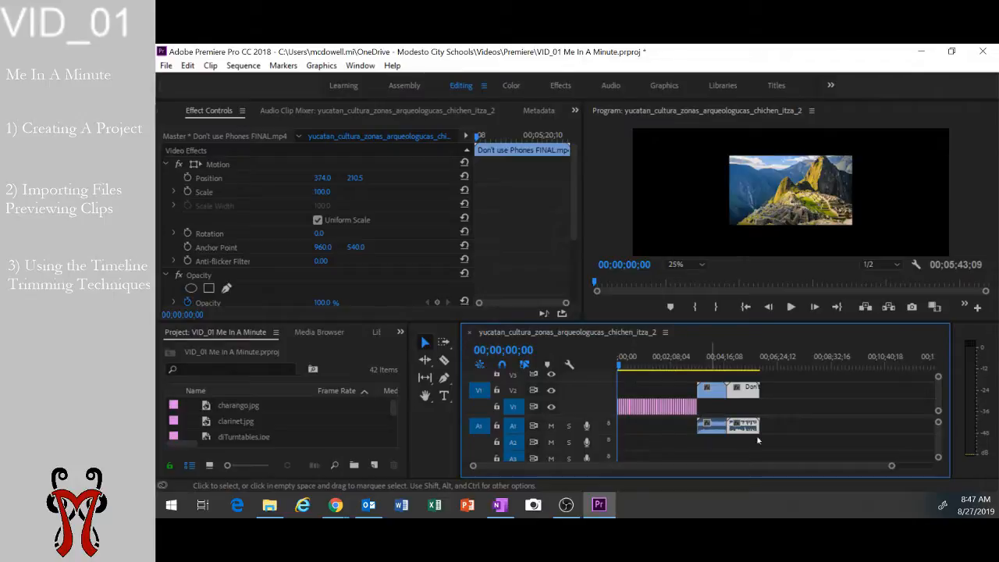
{"action": "left_click", "coordinate": [796, 191]}
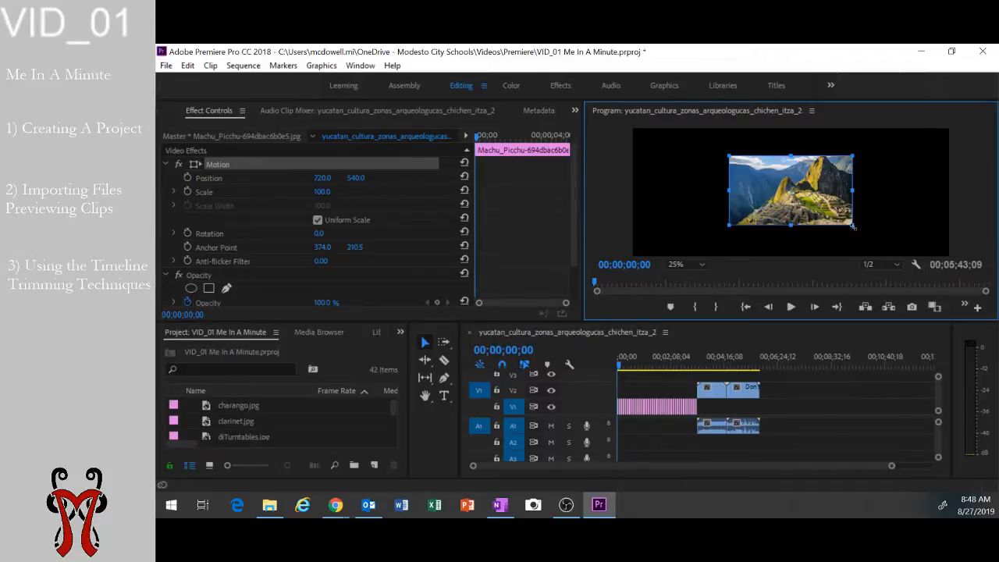
{"action": "left_click_drag", "start_coordinate": [851, 223], "coordinate": [932, 255]}
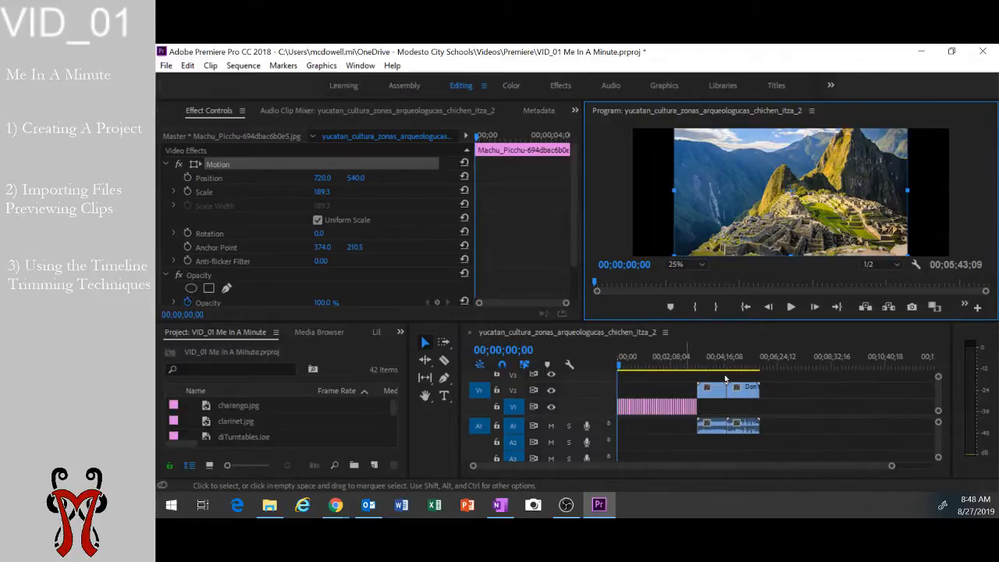
Move the playhead onto the charango.jpg clip and enlarge the image to about 216% scale to fill the frame height
{"action": "left_click_drag", "start_coordinate": [516, 466], "coordinate": [493, 467]}
{"action": "left_click_drag", "start_coordinate": [697, 466], "coordinate": [646, 465]}
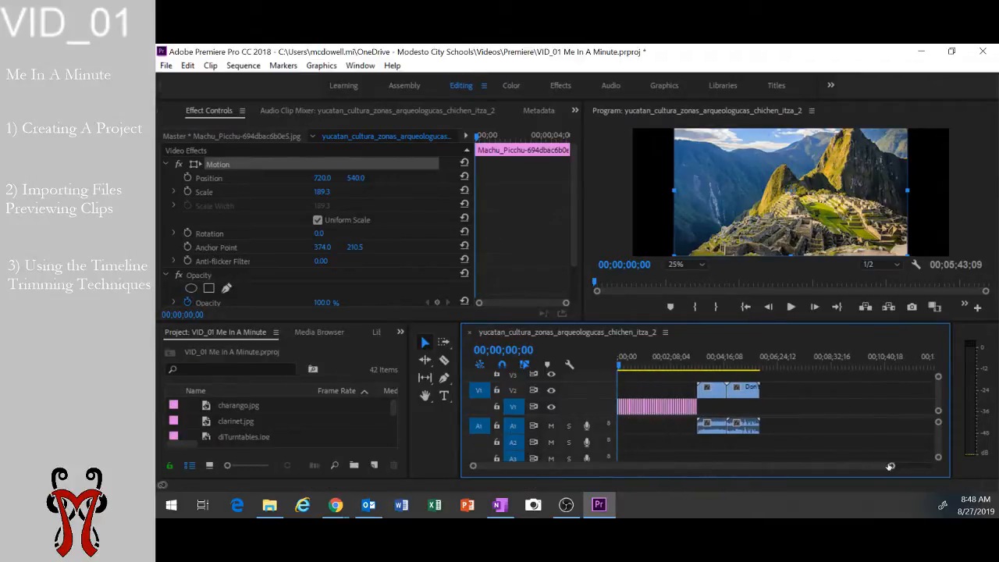
{"action": "left_click_drag", "start_coordinate": [892, 466], "coordinate": [645, 478]}
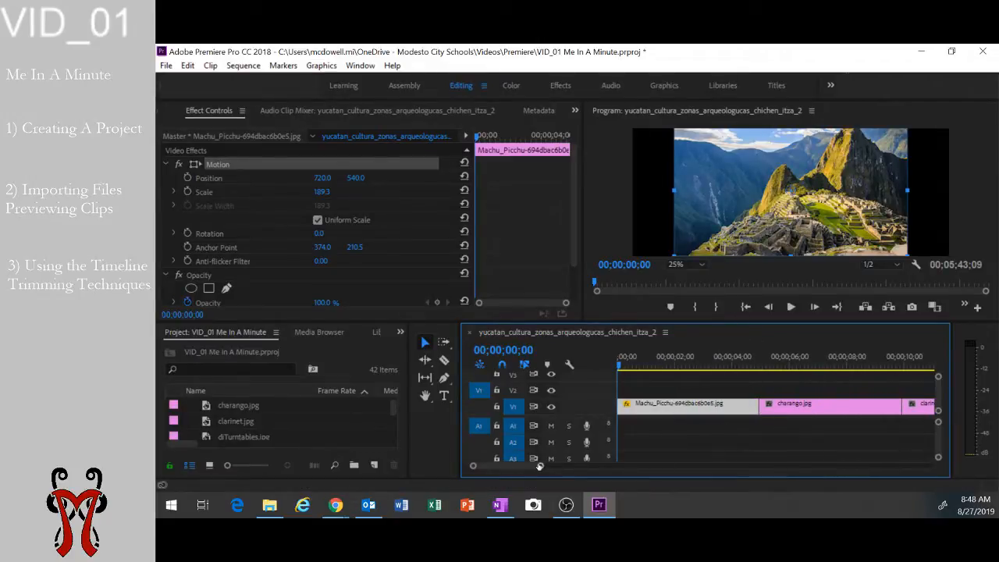
{"action": "left_click_drag", "start_coordinate": [538, 466], "coordinate": [609, 466]}
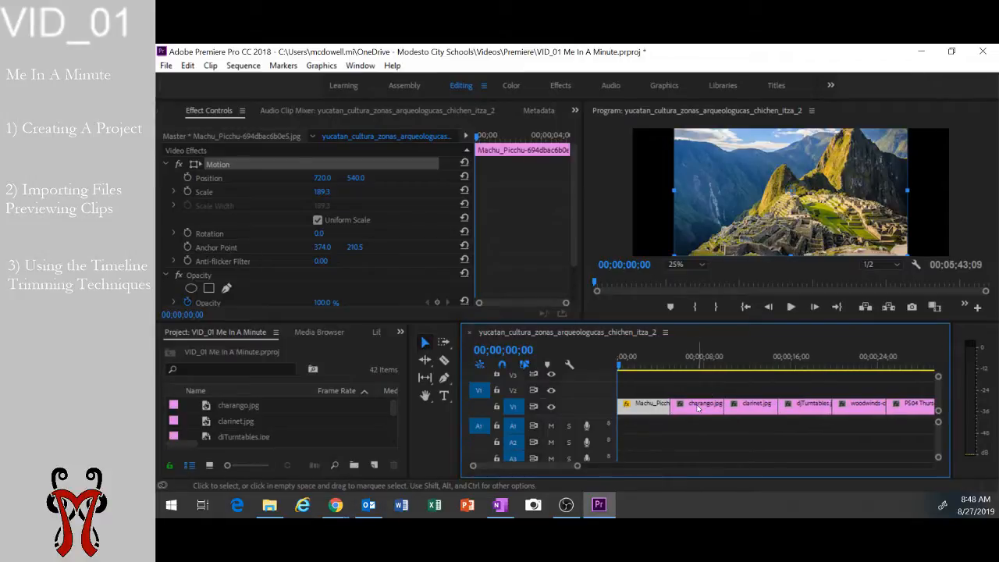
{"action": "left_click_drag", "start_coordinate": [622, 364], "coordinate": [693, 366]}
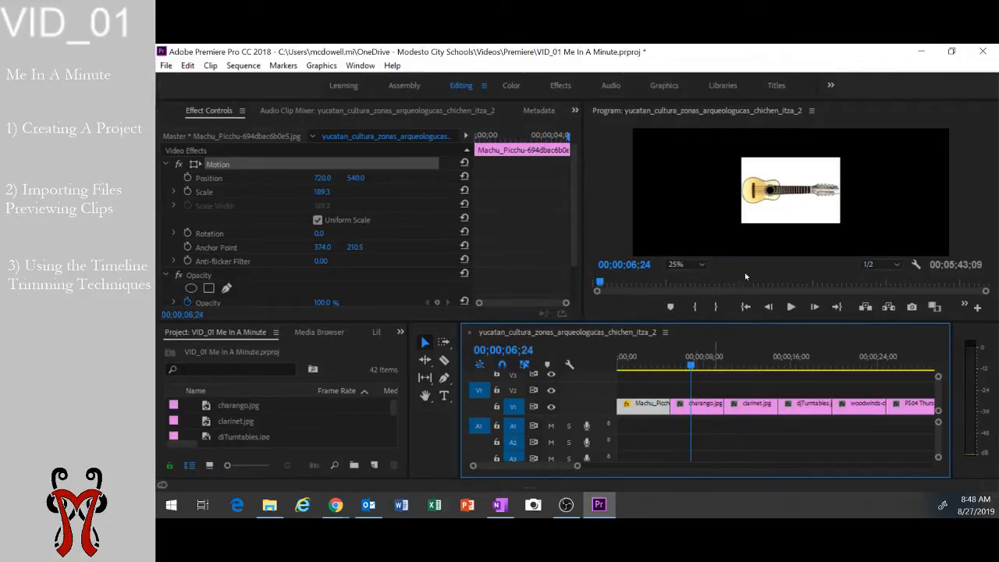
{"action": "left_click", "coordinate": [796, 176]}
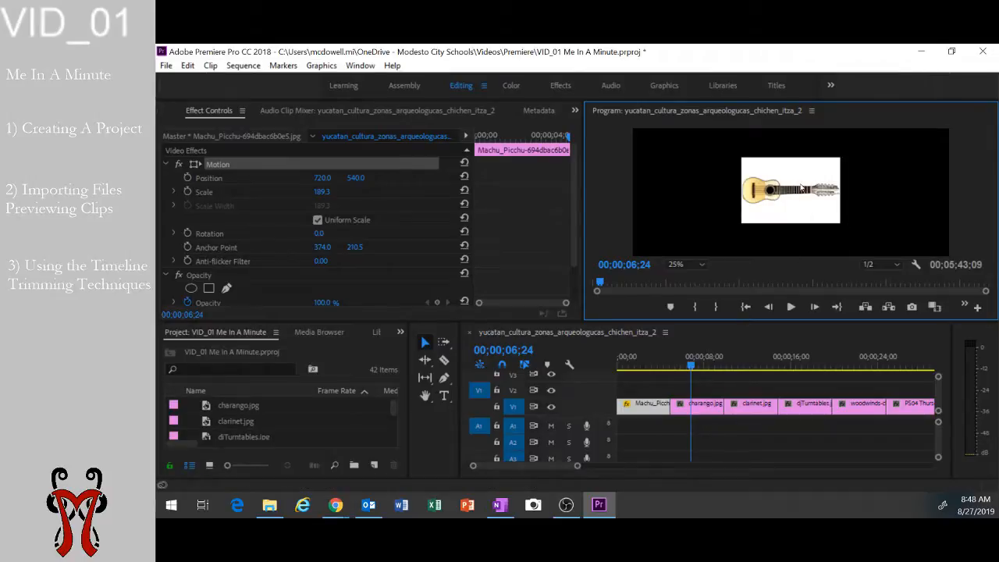
{"action": "left_click", "coordinate": [706, 407]}
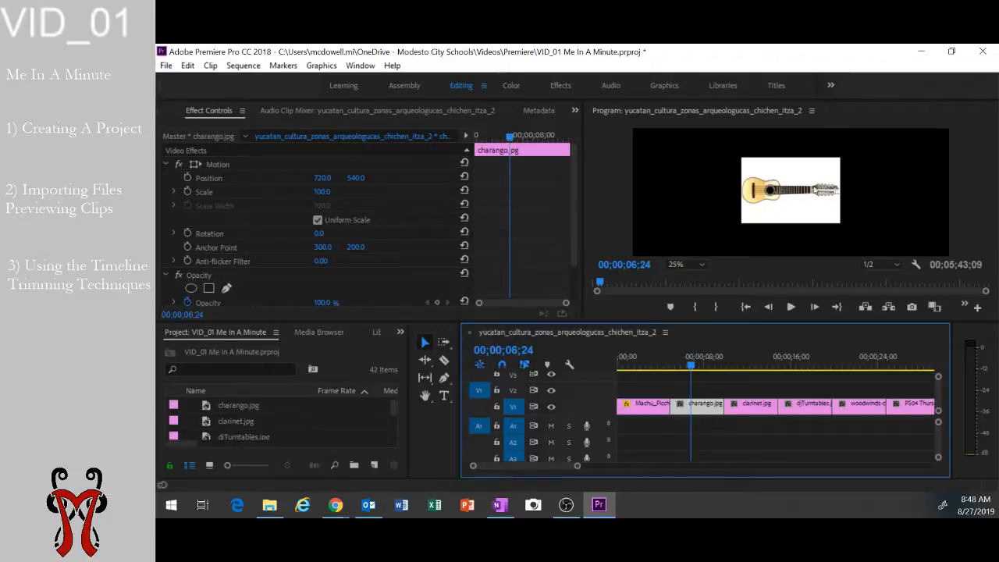
{"action": "left_click", "coordinate": [815, 189]}
{"action": "left_click_drag", "start_coordinate": [838, 223], "coordinate": [927, 265]}
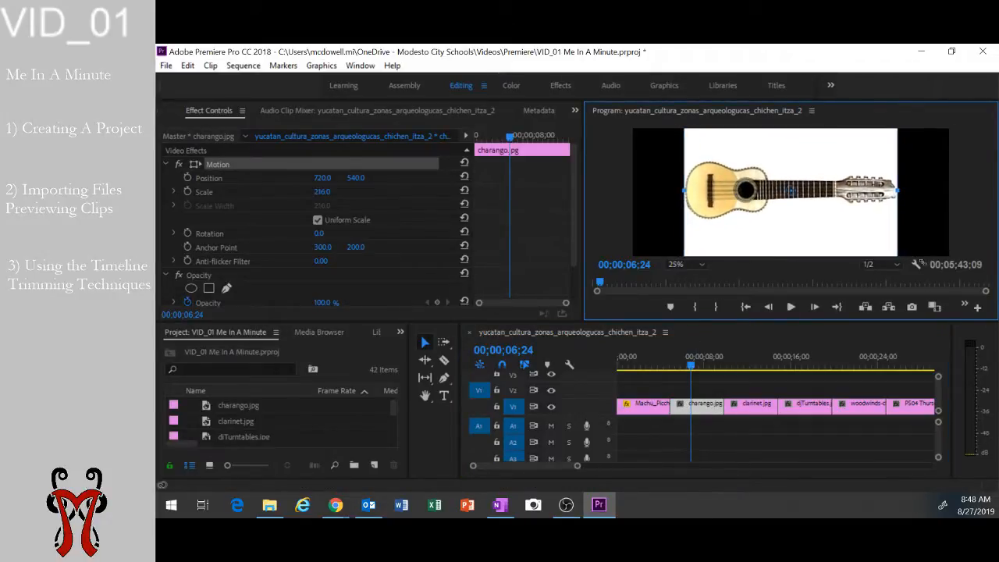
Move the playhead onto the clarinet.jpg clip and resize the image in the preview to about 103% scale
{"action": "left_click", "coordinate": [738, 363]}
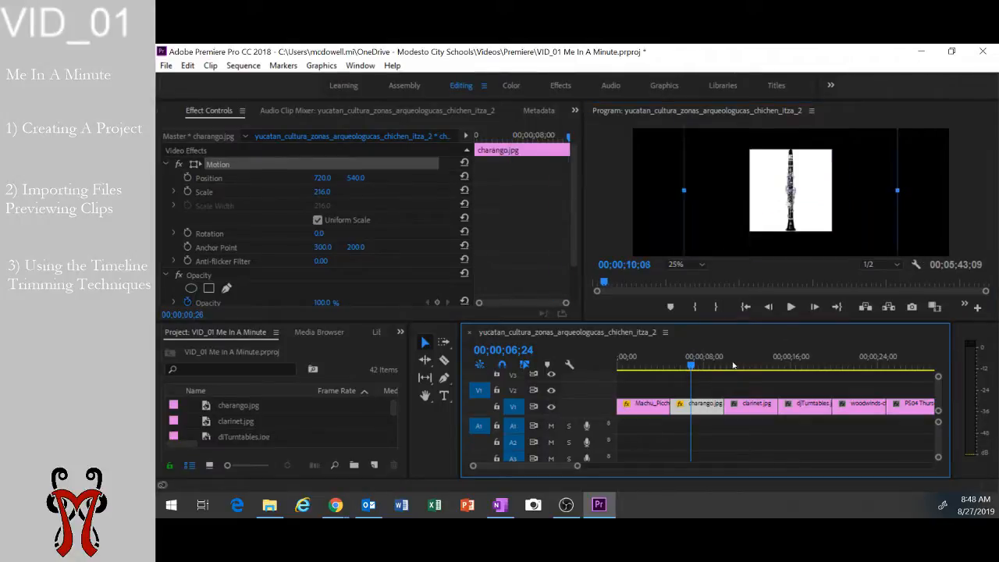
{"action": "left_click", "coordinate": [745, 404]}
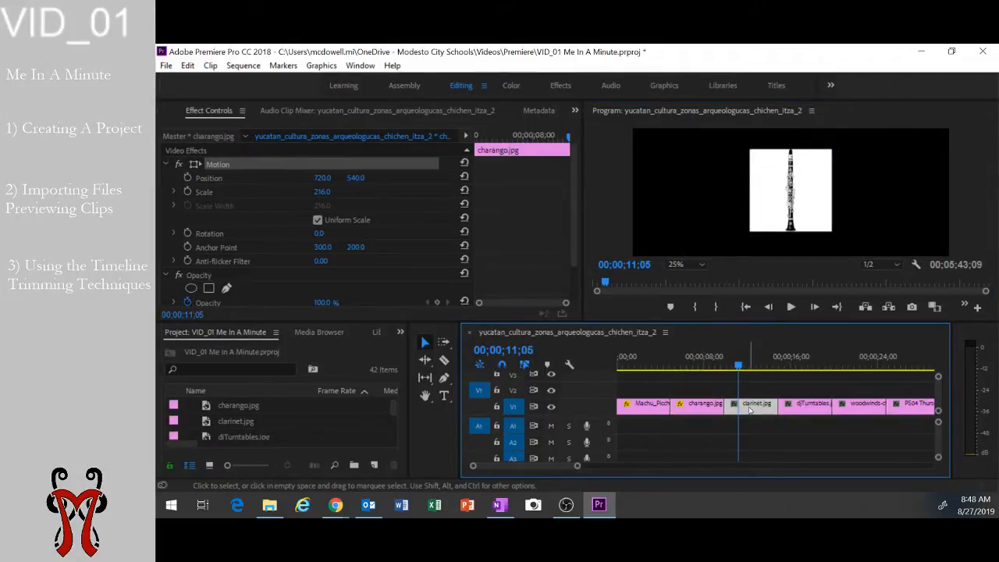
{"action": "left_click", "coordinate": [815, 198]}
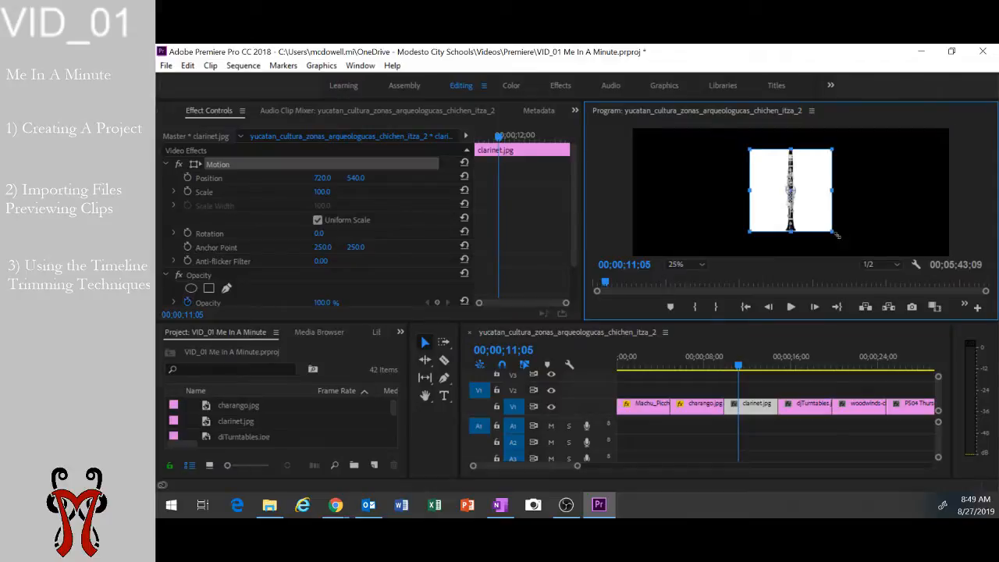
{"action": "left_click_drag", "start_coordinate": [831, 232], "coordinate": [880, 247]}
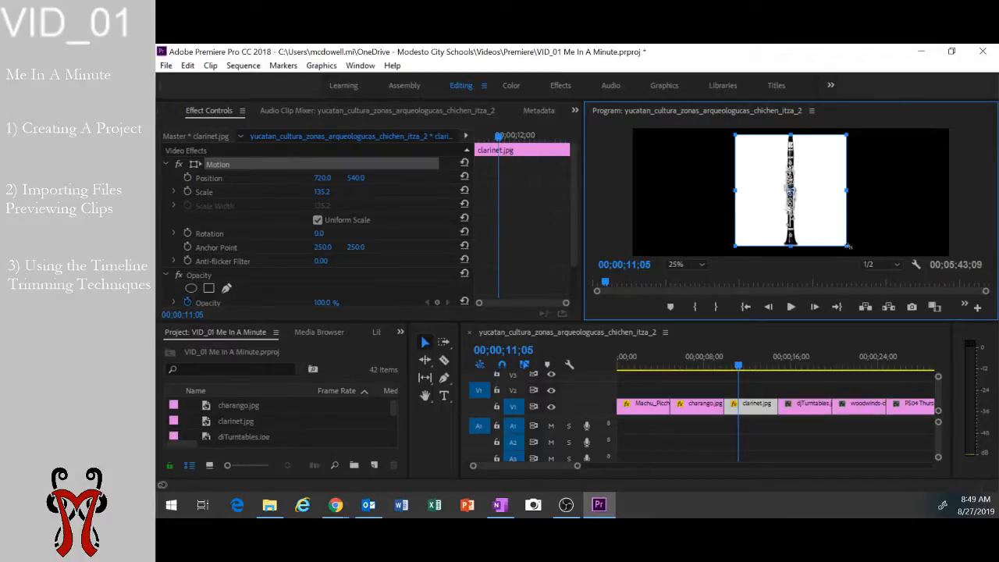
{"action": "left_click_drag", "start_coordinate": [840, 241], "coordinate": [834, 232]}
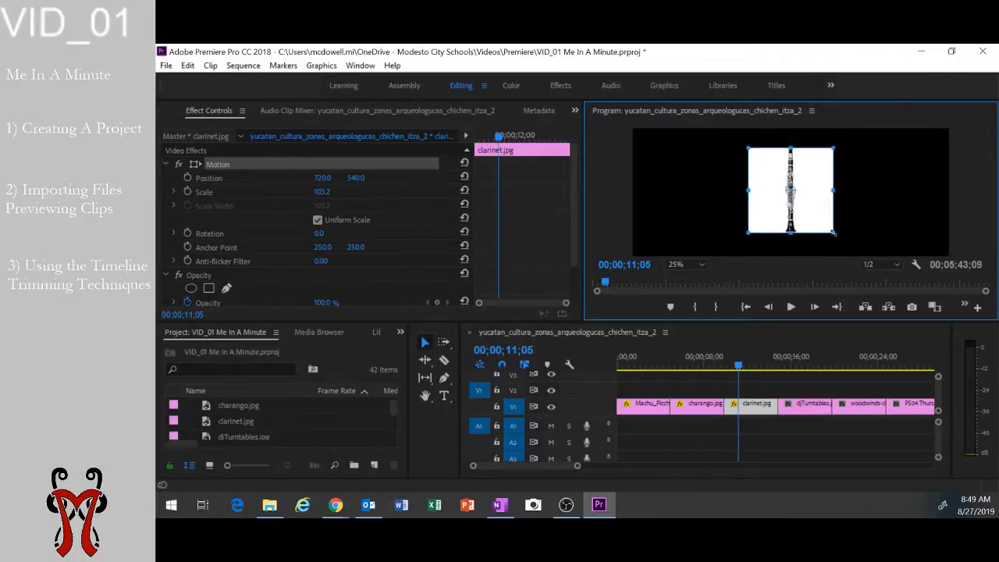
Magnify the screen to 500% to examine the clarinet image's corner handle, and close the Magnifier
{"action": "key", "text": "super+plus"}
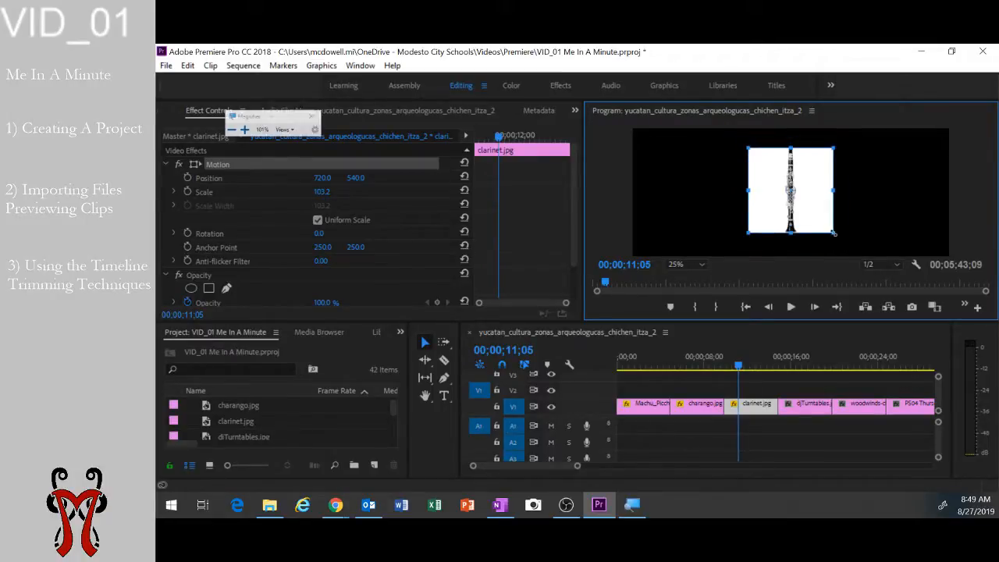
{"action": "key", "text": "super+plus"}
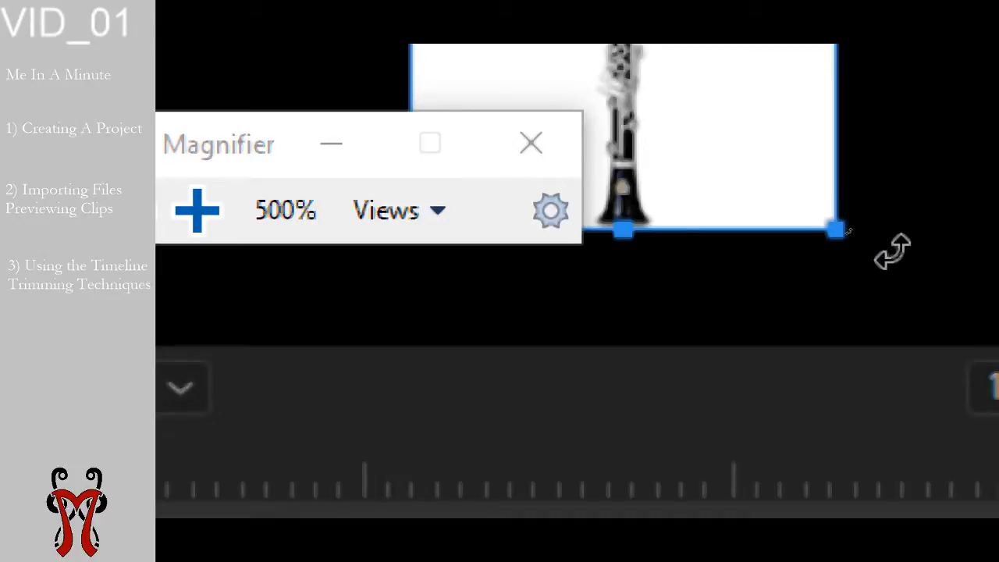
{"action": "left_click_drag", "start_coordinate": [892, 252], "coordinate": [745, 309]}
{"action": "mouse_move", "coordinate": [773, 302]}
{"action": "left_mouse_down"}
{"action": "mouse_move", "coordinate": [763, 279]}
{"action": "mouse_move", "coordinate": [769, 301]}
{"action": "left_mouse_up"}
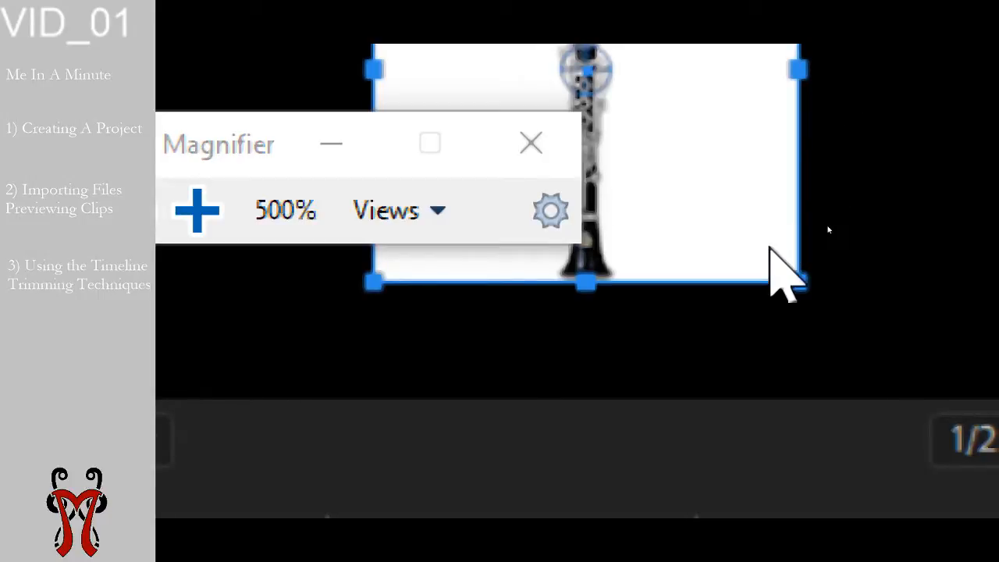
{"action": "key", "text": "super+Escape"}
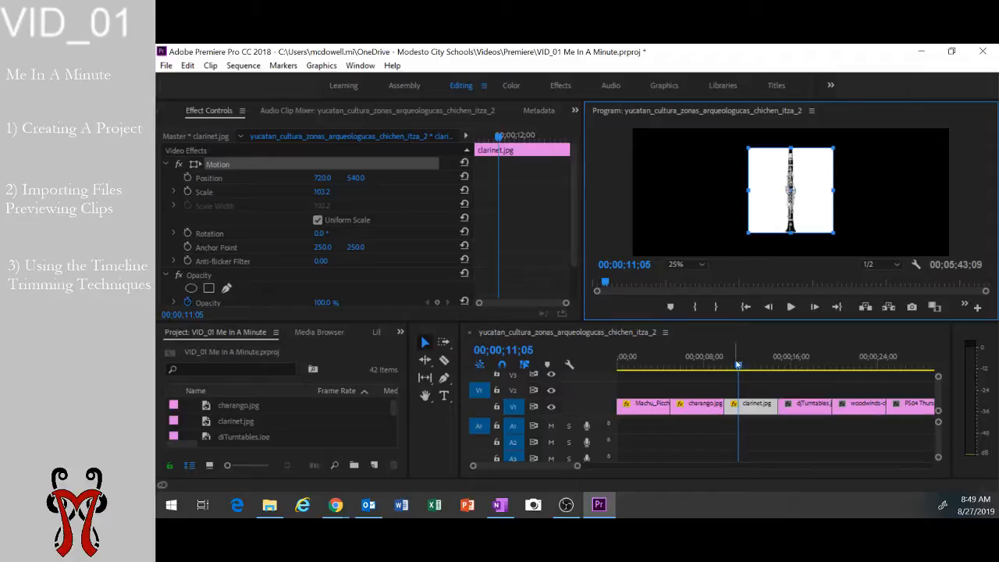
Reselect the clarinet image, enlarge it to about 145% scale and reposition it at about 732, 536
{"action": "left_click_drag", "start_coordinate": [736, 364], "coordinate": [739, 365]}
{"action": "left_click", "coordinate": [753, 392]}
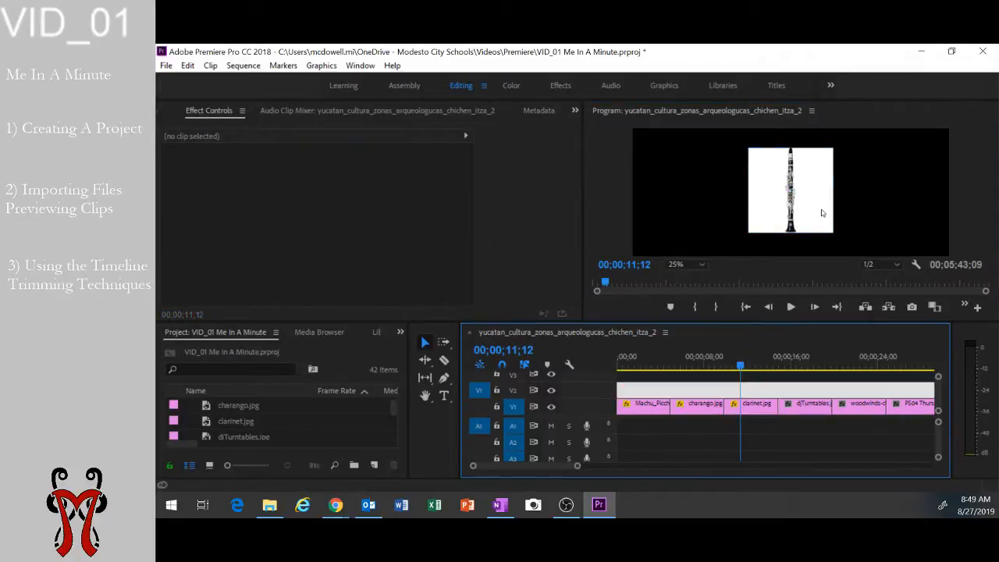
{"action": "left_click", "coordinate": [745, 409]}
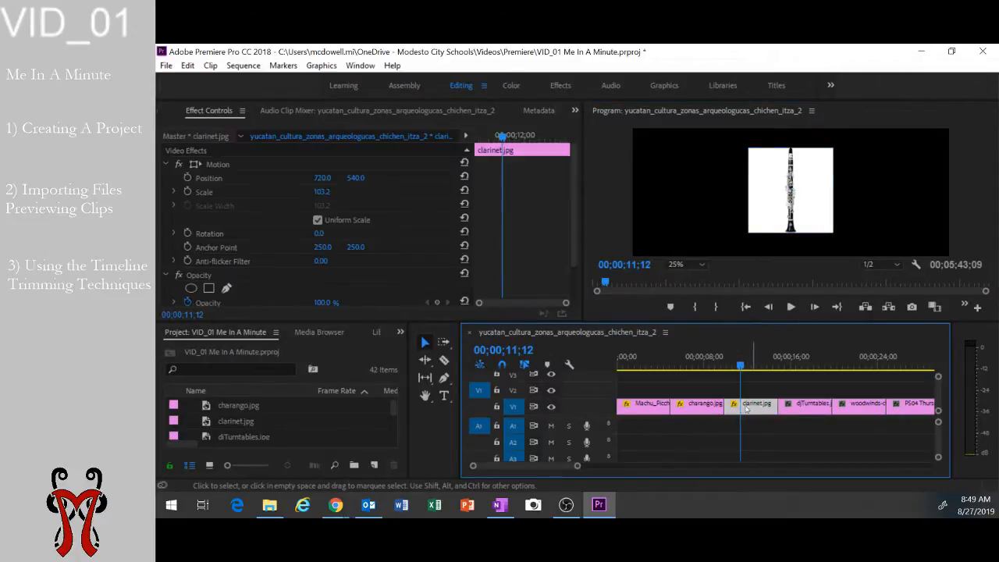
{"action": "left_click", "coordinate": [790, 193]}
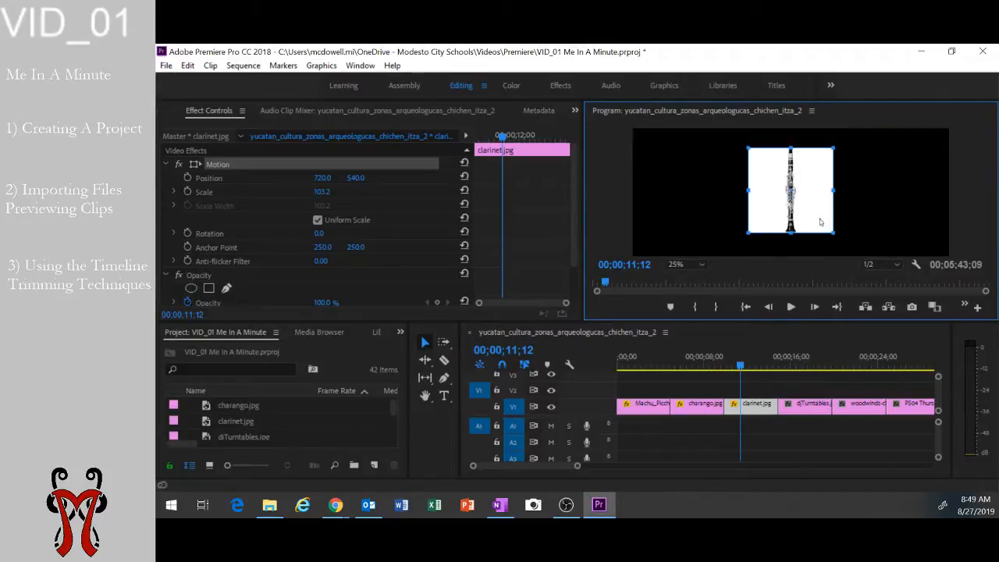
{"action": "left_click_drag", "start_coordinate": [820, 223], "coordinate": [799, 198]}
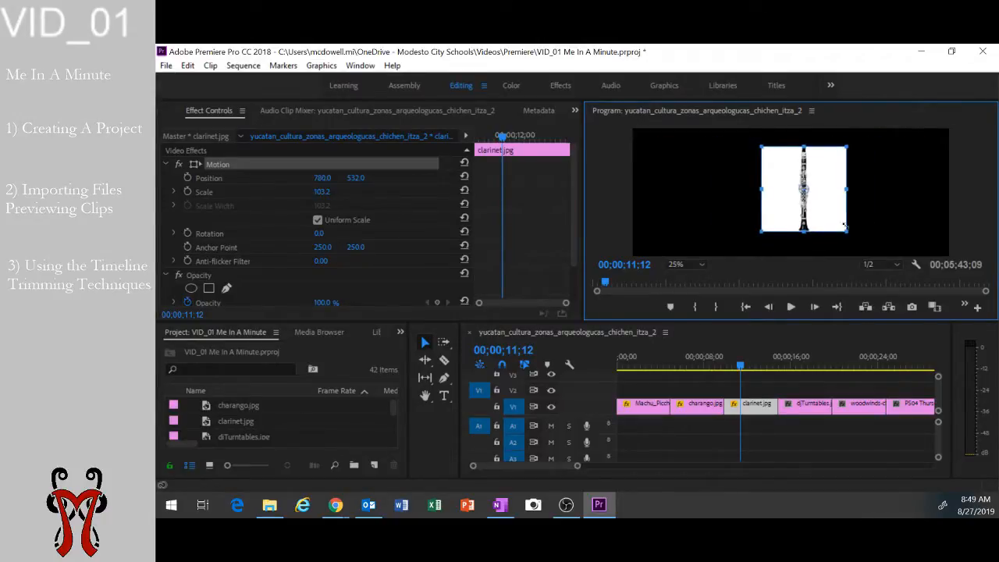
{"action": "left_click_drag", "start_coordinate": [845, 231], "coordinate": [827, 209]}
{"action": "left_click", "coordinate": [578, 466]}
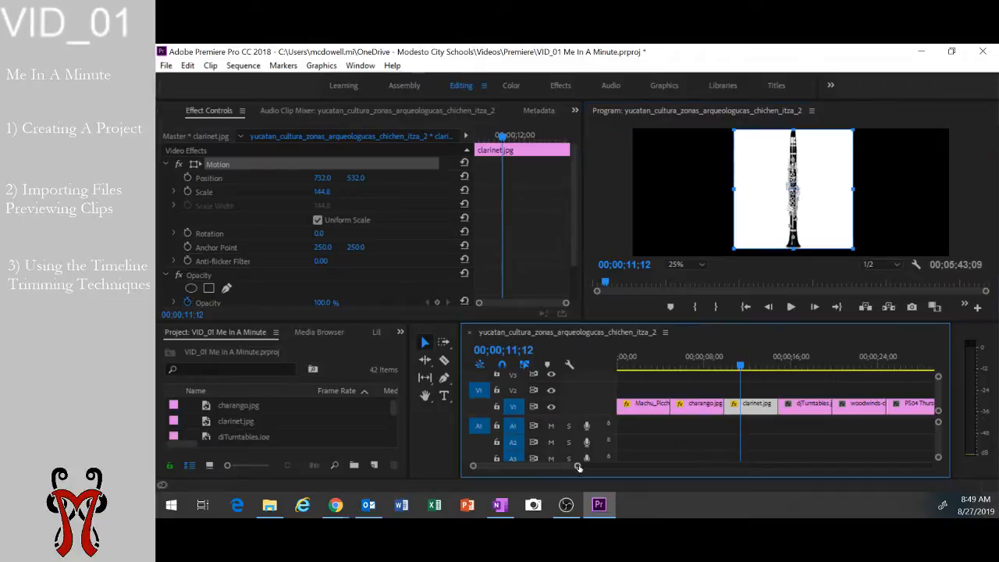
{"action": "left_click_drag", "start_coordinate": [578, 467], "coordinate": [751, 480]}
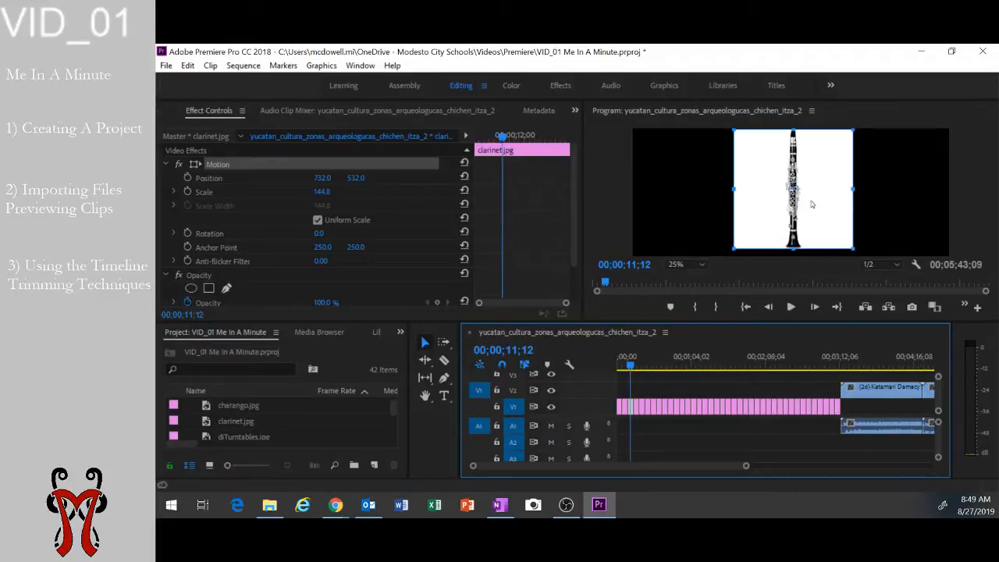
{"action": "left_click_drag", "start_coordinate": [811, 204], "coordinate": [812, 205]}
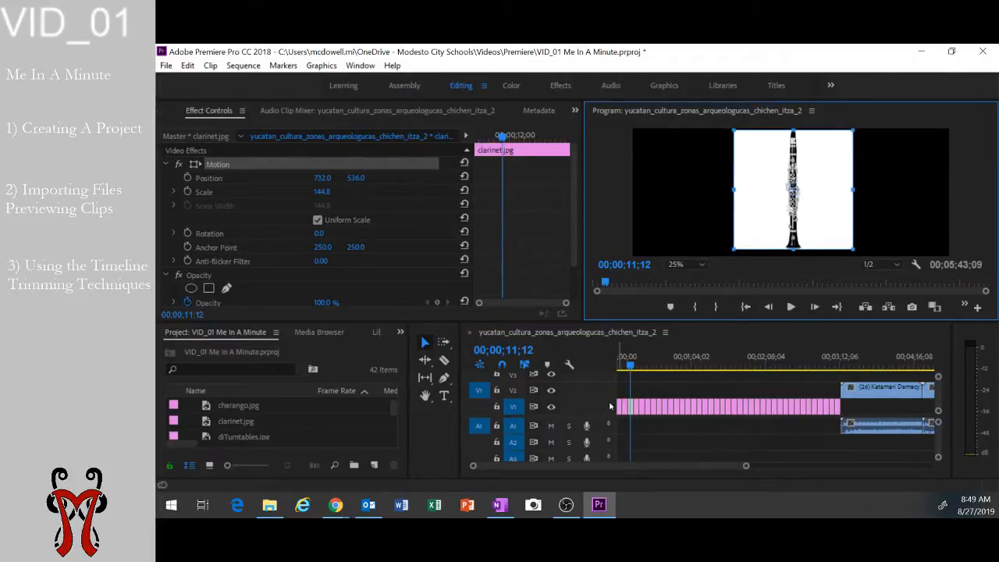
Move the clarinet.jpg clip to track V2 above djTurntables.jpg and reposition its image at about 1104, 572 over the turntables
{"action": "left_click_drag", "start_coordinate": [745, 466], "coordinate": [672, 463]}
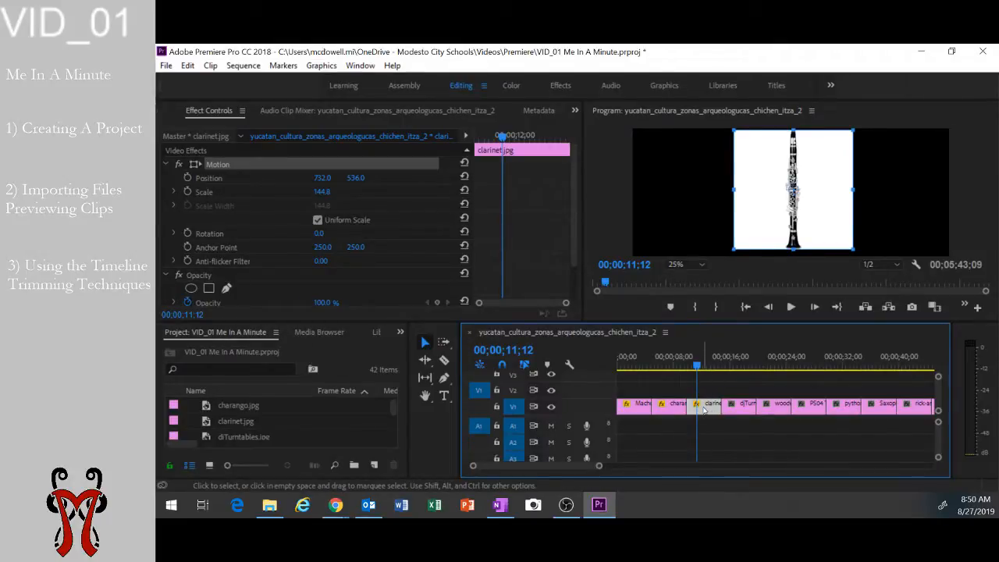
{"action": "left_click_drag", "start_coordinate": [705, 409], "coordinate": [729, 387]}
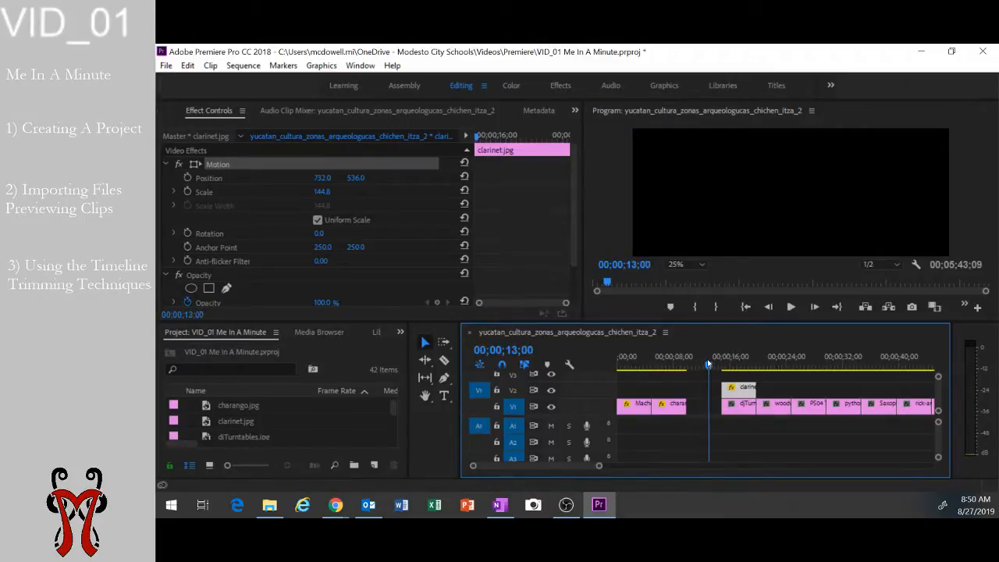
{"action": "left_click_drag", "start_coordinate": [708, 365], "coordinate": [727, 364]}
{"action": "left_click", "coordinate": [829, 221]}
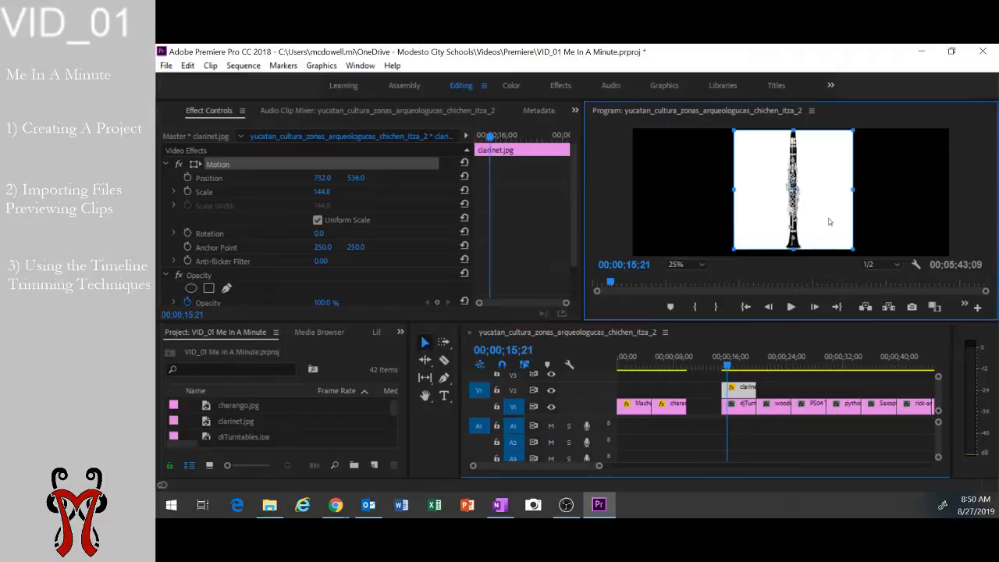
{"action": "left_click_drag", "start_coordinate": [829, 222], "coordinate": [915, 228]}
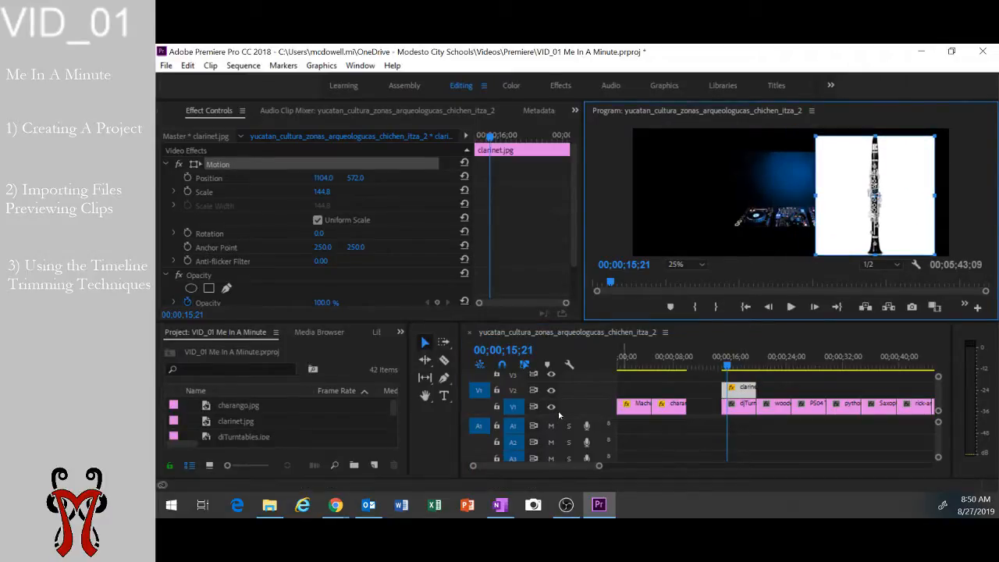
Select the clarinet.jpg clip on V2 and reposition its image at about 333, 576, on the opposite side of the turntables image
{"action": "left_click", "coordinate": [512, 393]}
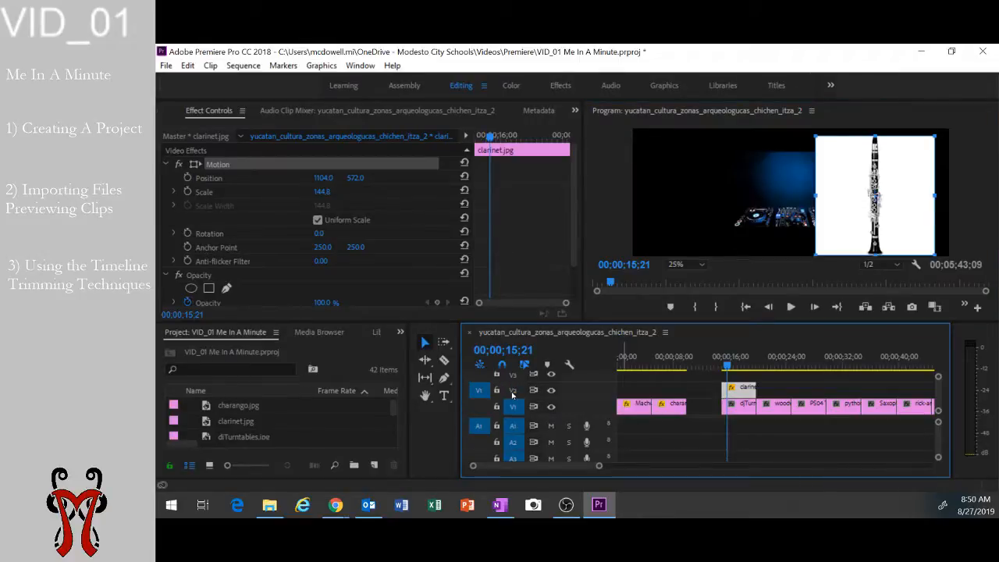
{"action": "left_click", "coordinate": [745, 408]}
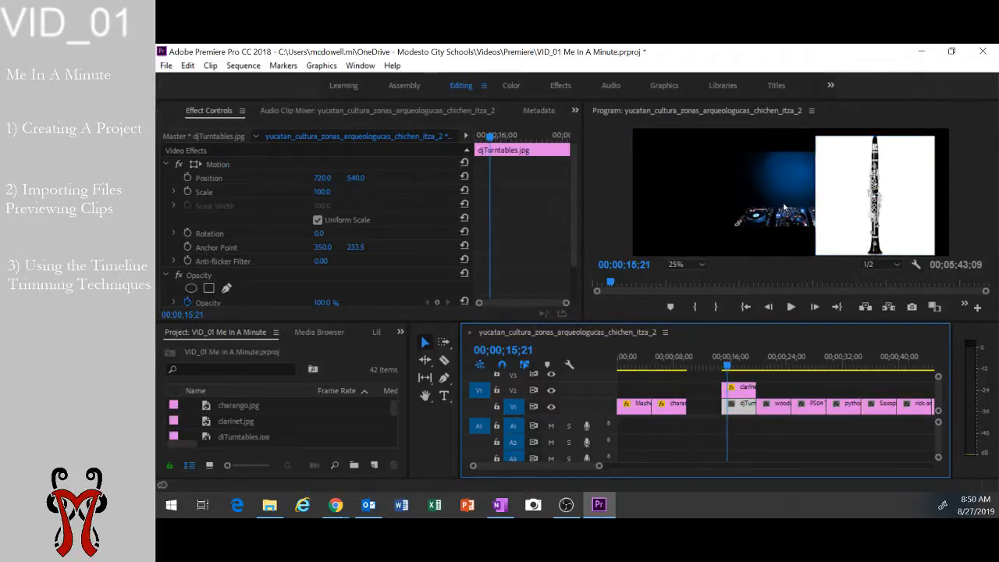
{"action": "left_click", "coordinate": [844, 191]}
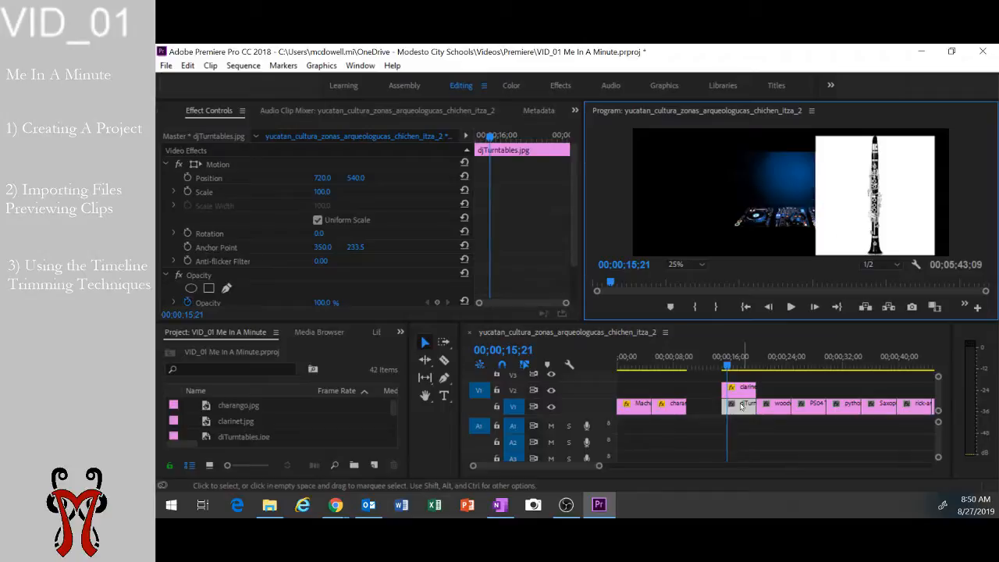
{"action": "left_click", "coordinate": [739, 392]}
{"action": "left_click", "coordinate": [895, 201]}
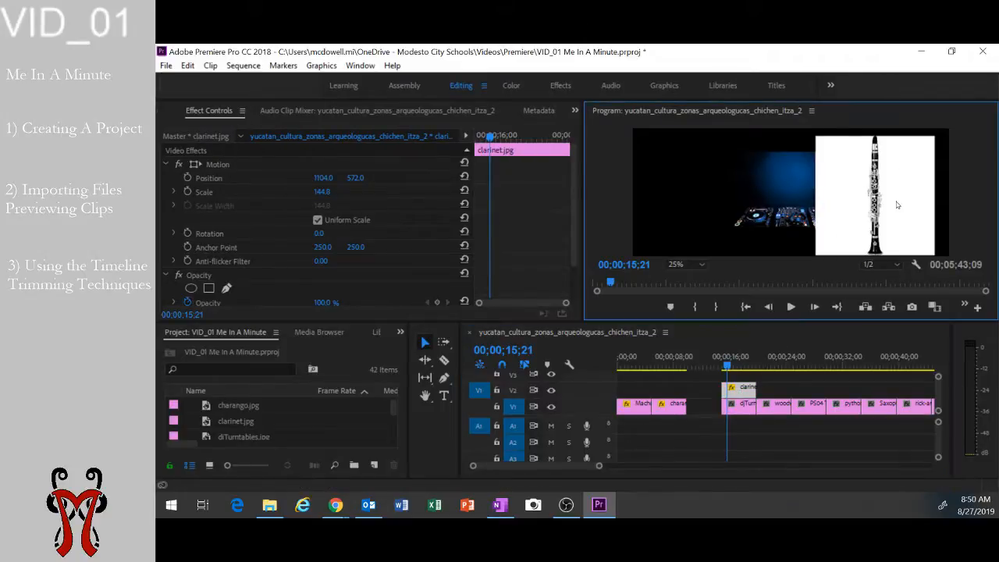
{"action": "left_click_drag", "start_coordinate": [894, 214], "coordinate": [741, 214]}
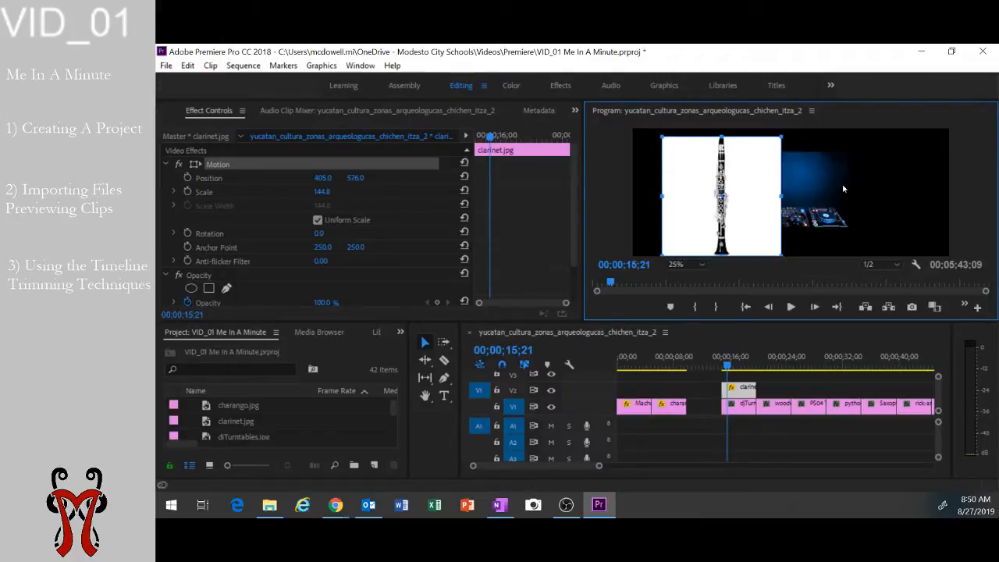
{"action": "left_click_drag", "start_coordinate": [738, 225], "coordinate": [722, 225]}
Swap the overlapping clips so djTurntables.jpg is on V2 and clarinet.jpg is on V1, with clarinet.jpg ending at the playhead
{"action": "left_click", "coordinate": [732, 392]}
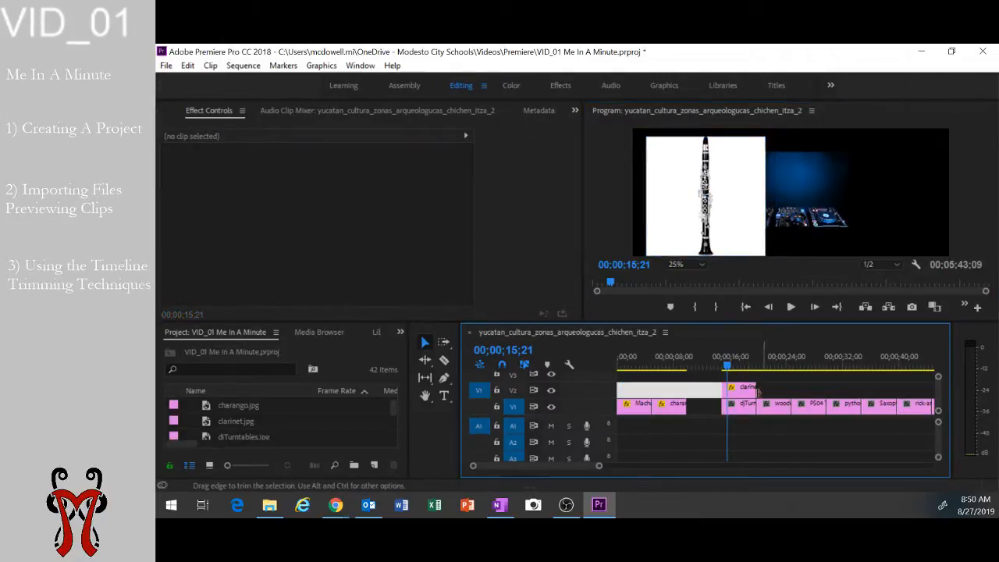
{"action": "left_click_drag", "start_coordinate": [740, 394], "coordinate": [725, 365]}
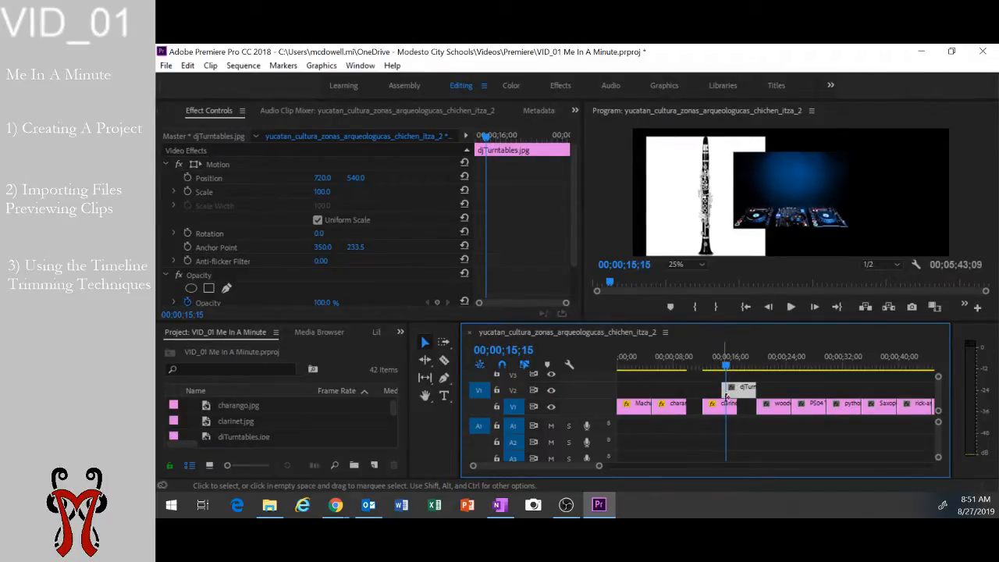
{"action": "left_click_drag", "start_coordinate": [714, 405], "coordinate": [705, 406]}
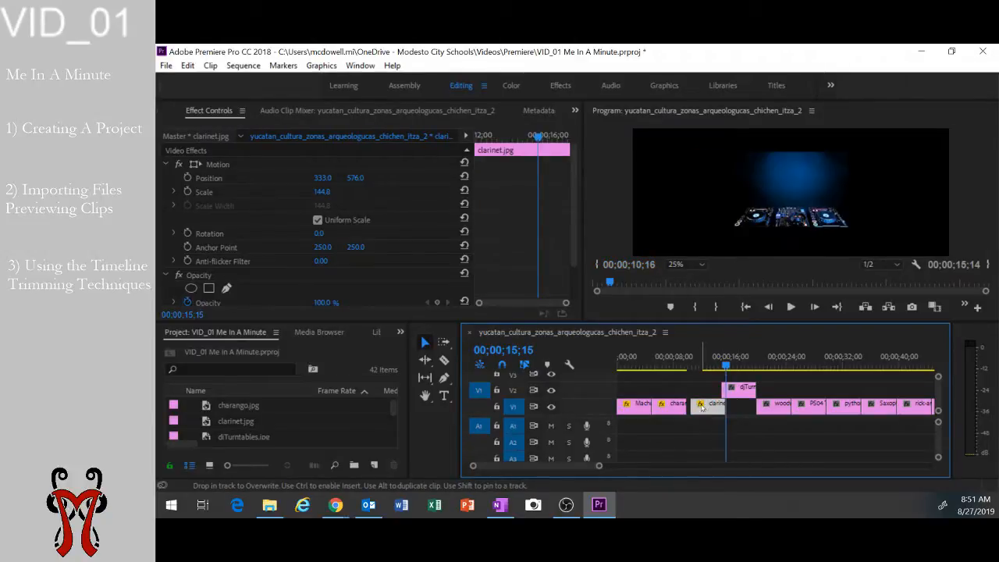
Magnify the screen to 600% and try shortening and lengthening the djTurntables.jpg clip from its end
{"action": "left_click", "coordinate": [743, 394]}
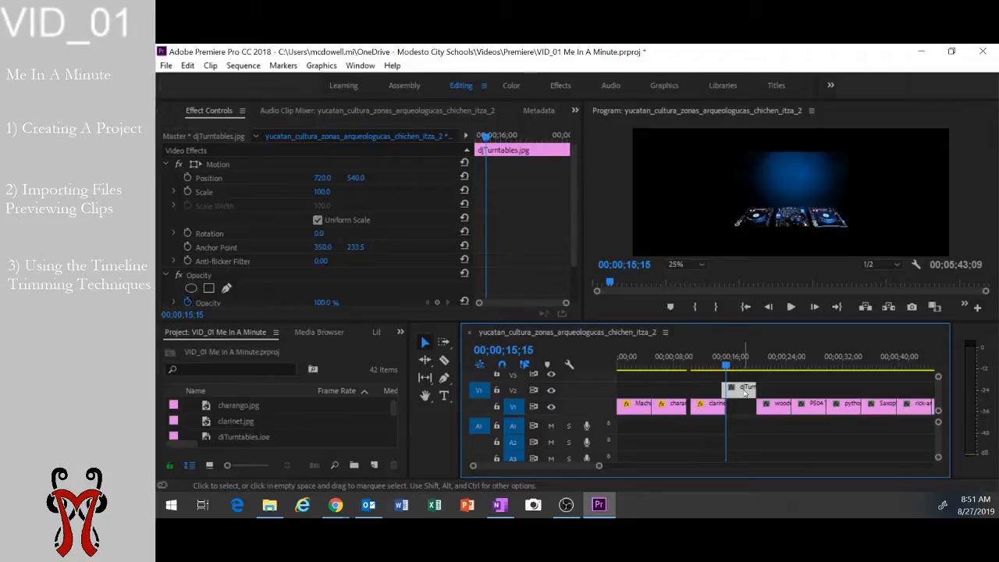
{"action": "key", "text": "super+plus"}
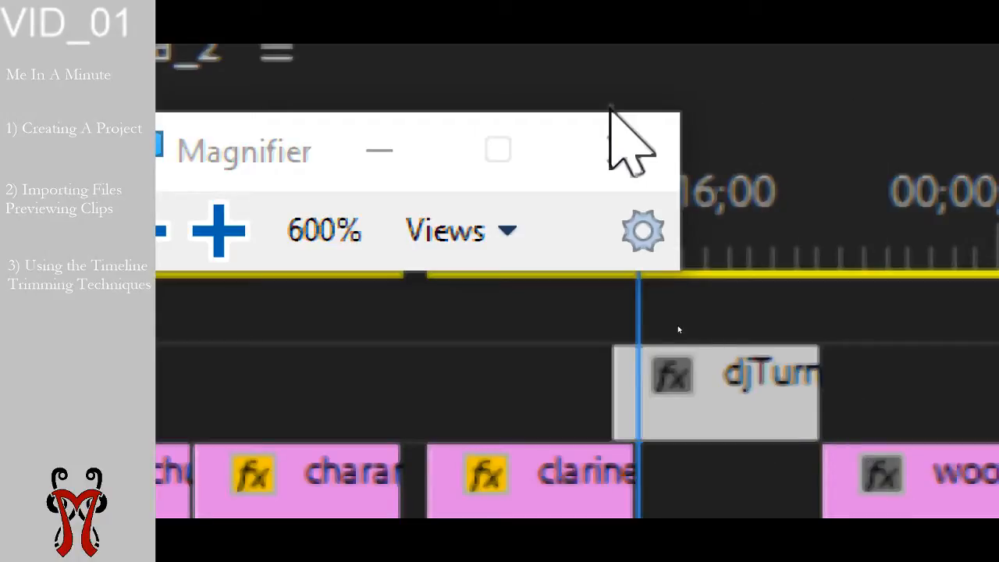
{"action": "key", "text": "super+Escape"}
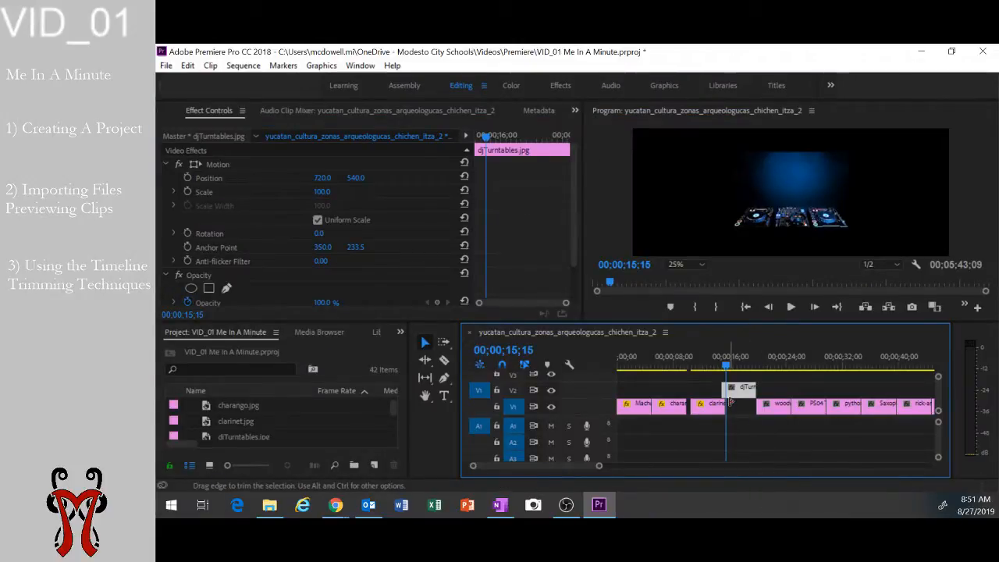
{"action": "key", "text": "super+plus"}
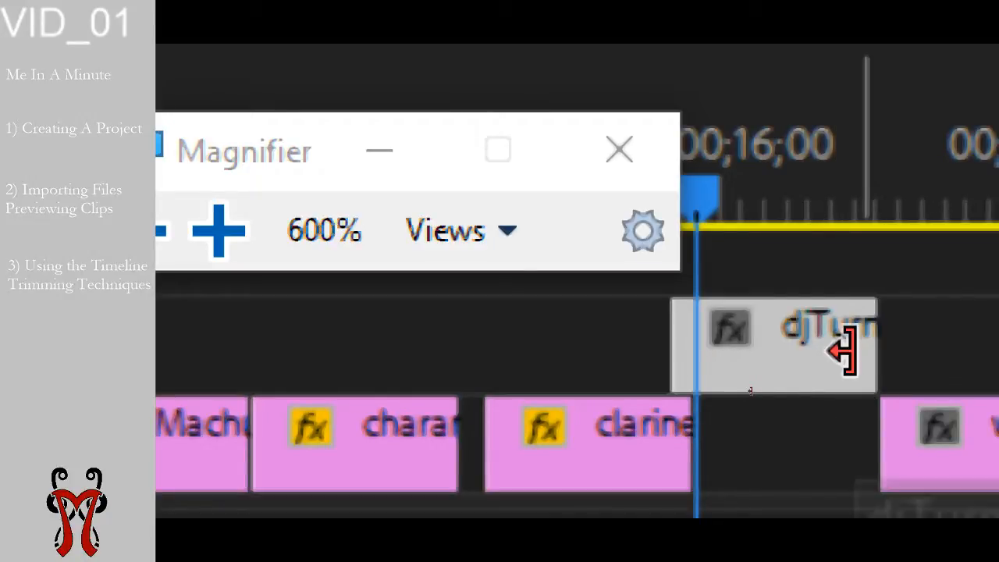
{"action": "left_click_drag", "start_coordinate": [845, 350], "coordinate": [680, 350]}
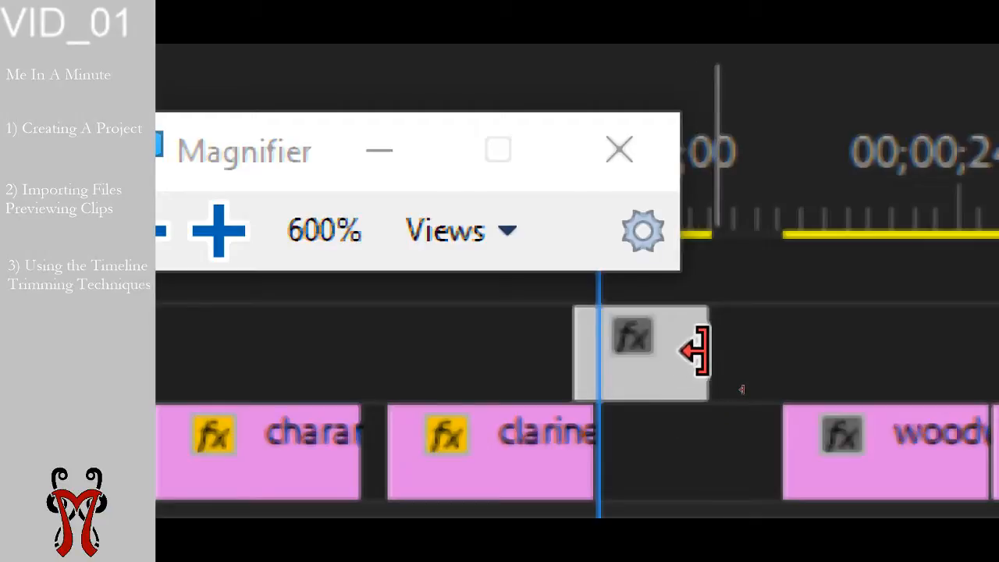
{"action": "left_click_drag", "start_coordinate": [698, 352], "coordinate": [847, 355]}
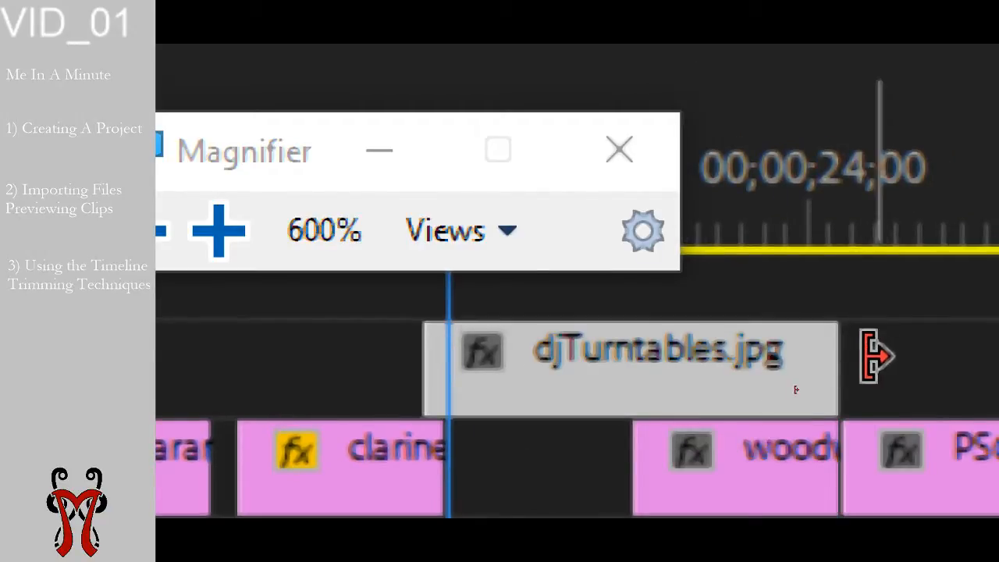
Trim the djTurntables.jpg clip on V2 to start at 00;00;15;15 and last about 4 seconds, and close the Magnifier
{"action": "left_click_drag", "start_coordinate": [816, 358], "coordinate": [554, 376]}
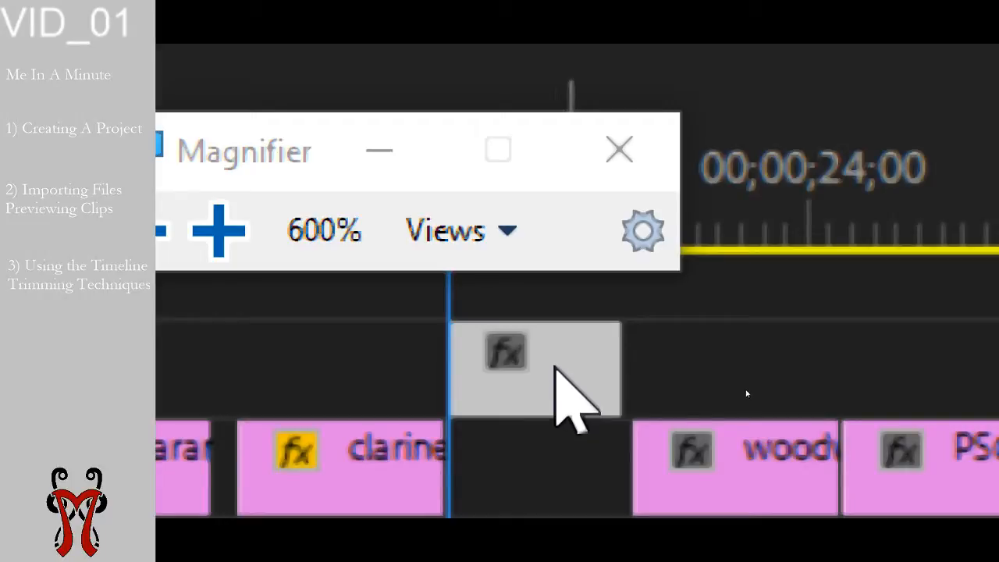
{"action": "left_click_drag", "start_coordinate": [555, 366], "coordinate": [533, 389]}
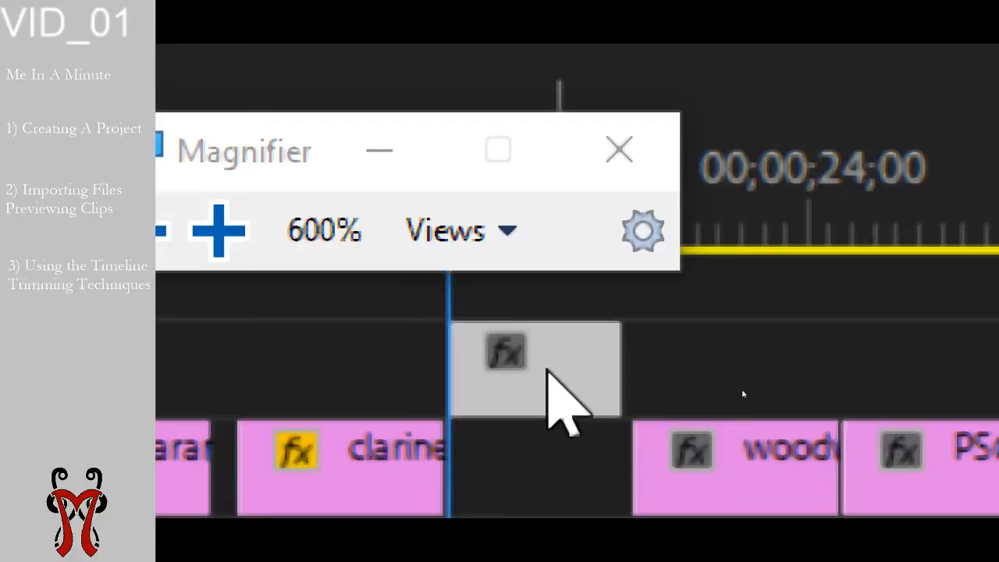
{"action": "key", "text": "super+Escape"}
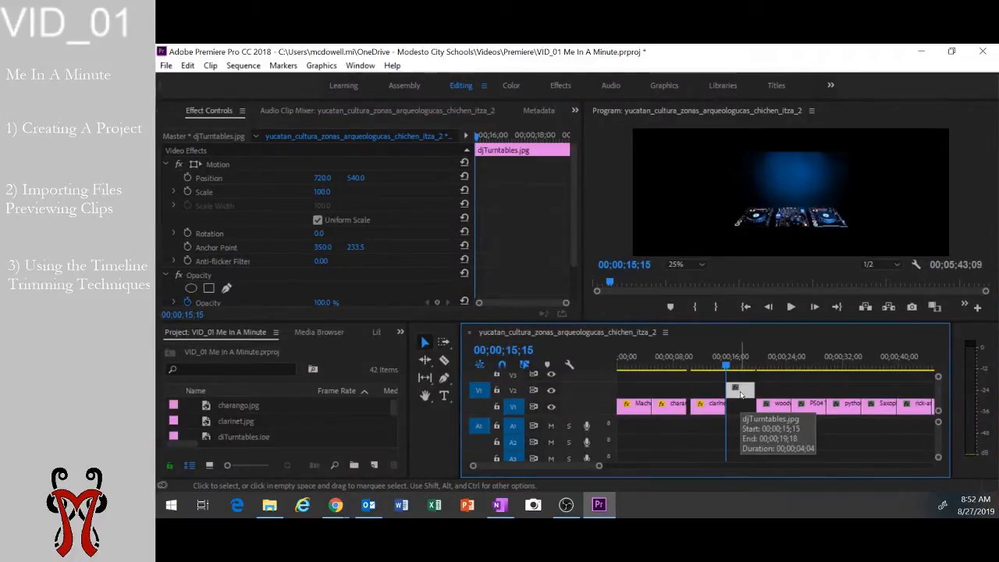
Magnify the timeline to 600%, move the clarinet.jpg clip flush against the end of charango.jpg, and close the Magnifier
{"action": "left_click_drag", "start_coordinate": [726, 365], "coordinate": [730, 365]}
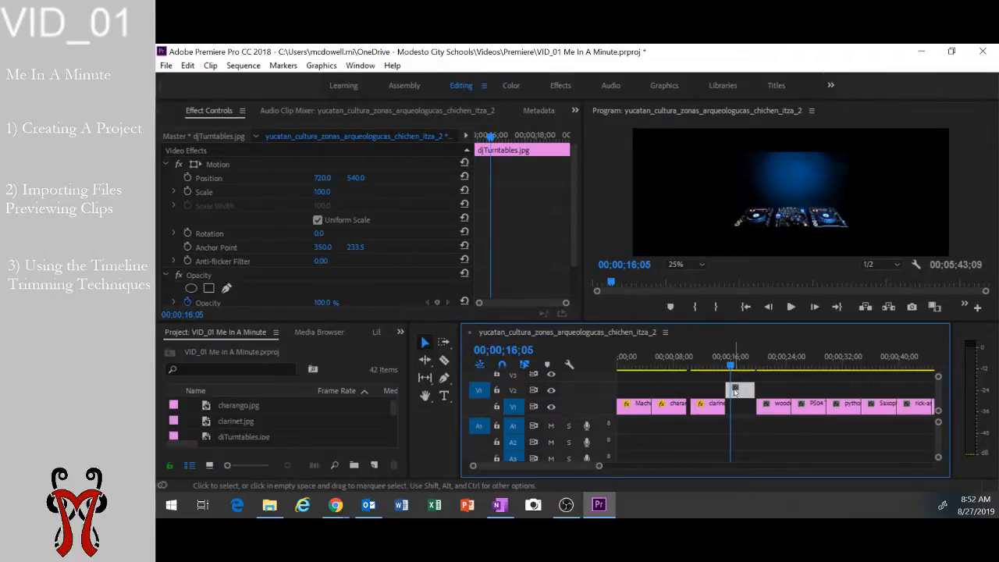
{"action": "key", "text": "super+plus"}
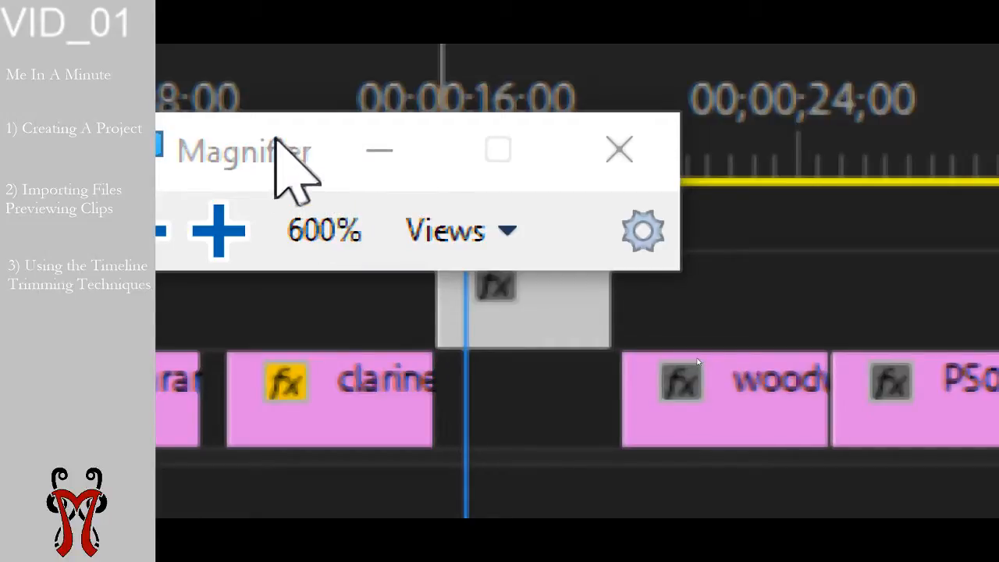
{"action": "left_click_drag", "start_coordinate": [276, 151], "coordinate": [254, 76]}
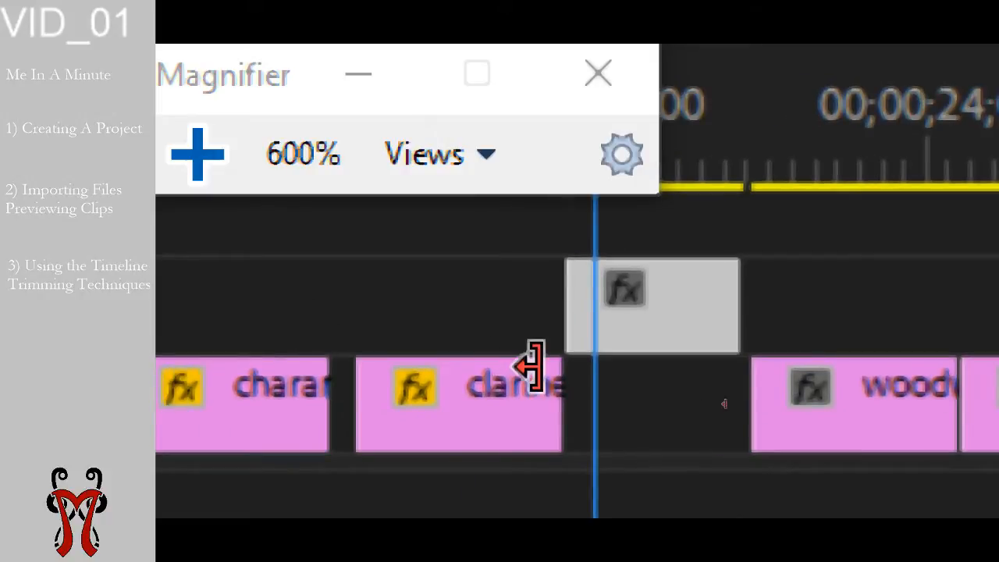
{"action": "left_click", "coordinate": [449, 399]}
{"action": "left_click_drag", "start_coordinate": [449, 398], "coordinate": [433, 404]}
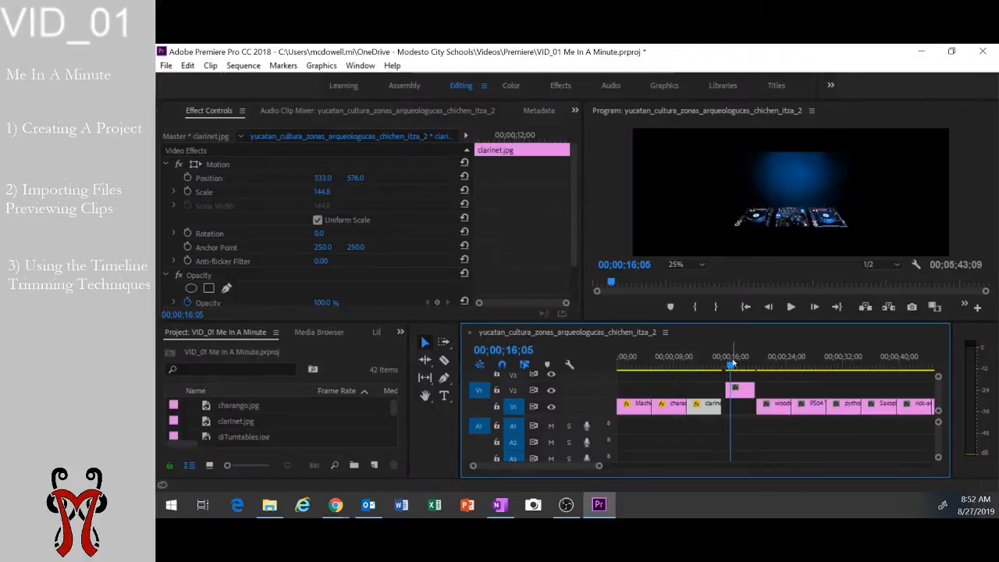
Play the sequence from the clarinet.jpg clip at about 00;00;11;18 through the gaps around djTurntables.jpg to check the transitions
{"action": "left_click_drag", "start_coordinate": [729, 367], "coordinate": [695, 365]}
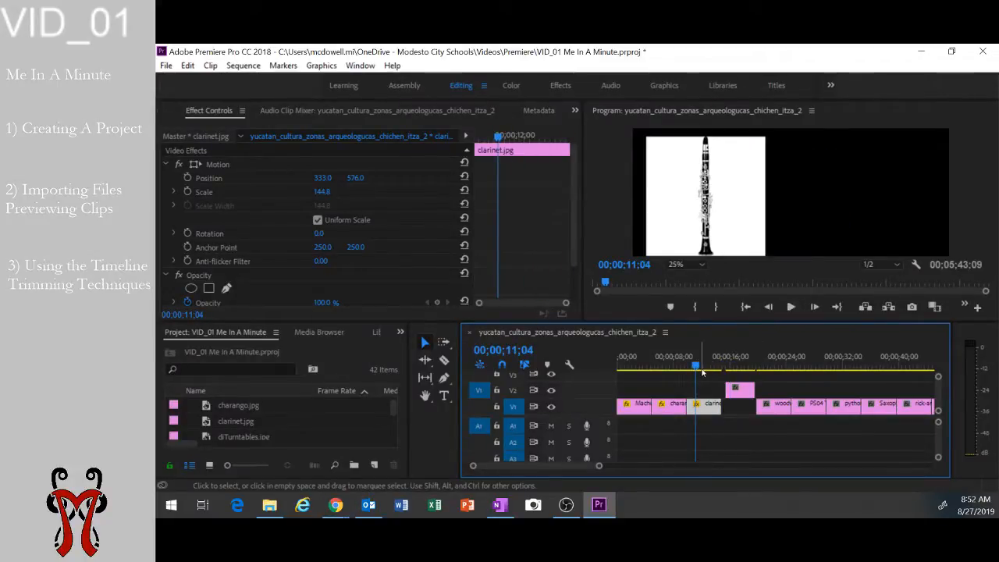
{"action": "left_click_drag", "start_coordinate": [696, 369], "coordinate": [701, 367]}
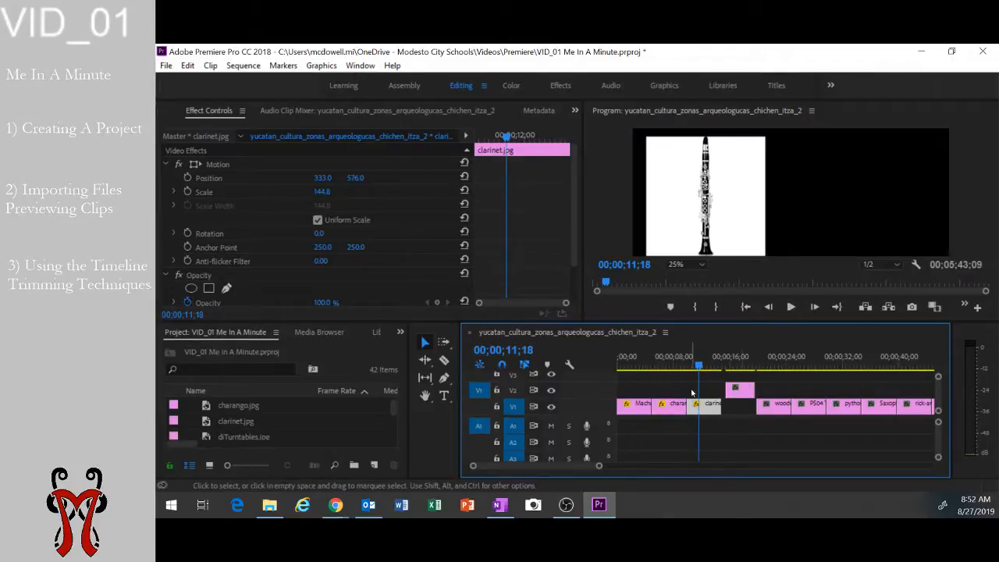
{"action": "key", "text": "space"}
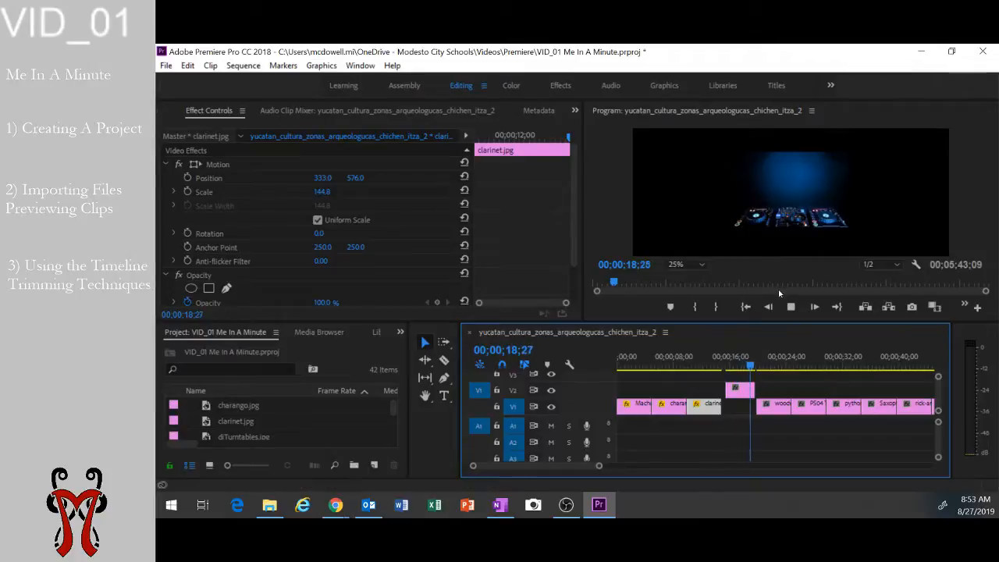
{"action": "key", "text": "space"}
Magnify the timeline to 600% and shorten the djTurntables.jpg clip on V2 from its start
{"action": "left_click", "coordinate": [743, 392]}
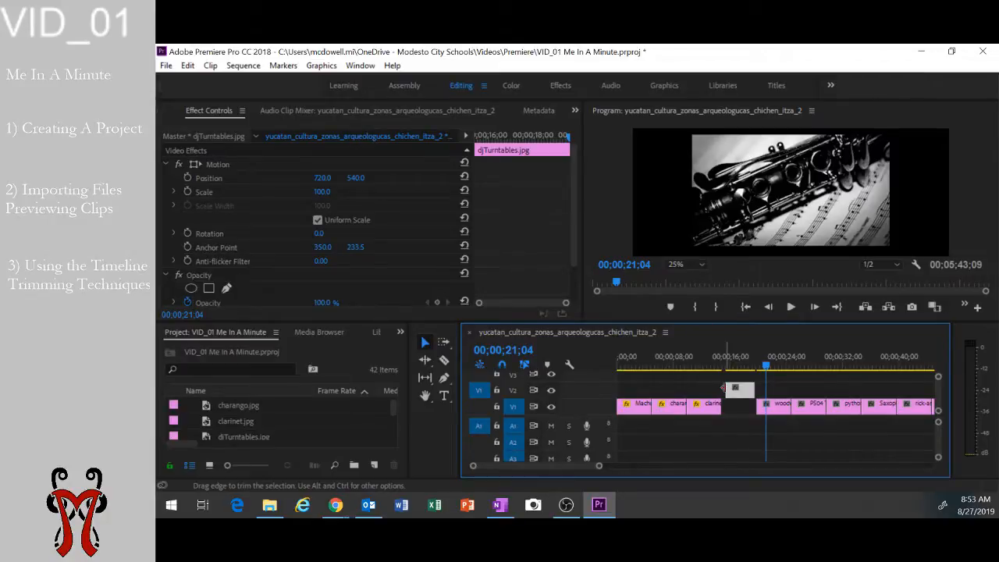
{"action": "key", "text": "super+plus"}
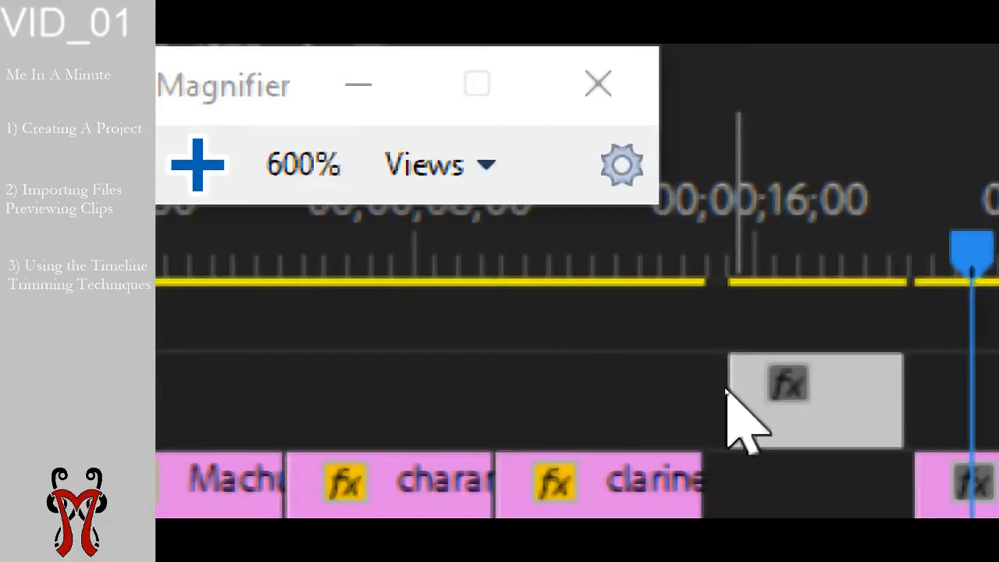
{"action": "left_click_drag", "start_coordinate": [775, 421], "coordinate": [784, 391]}
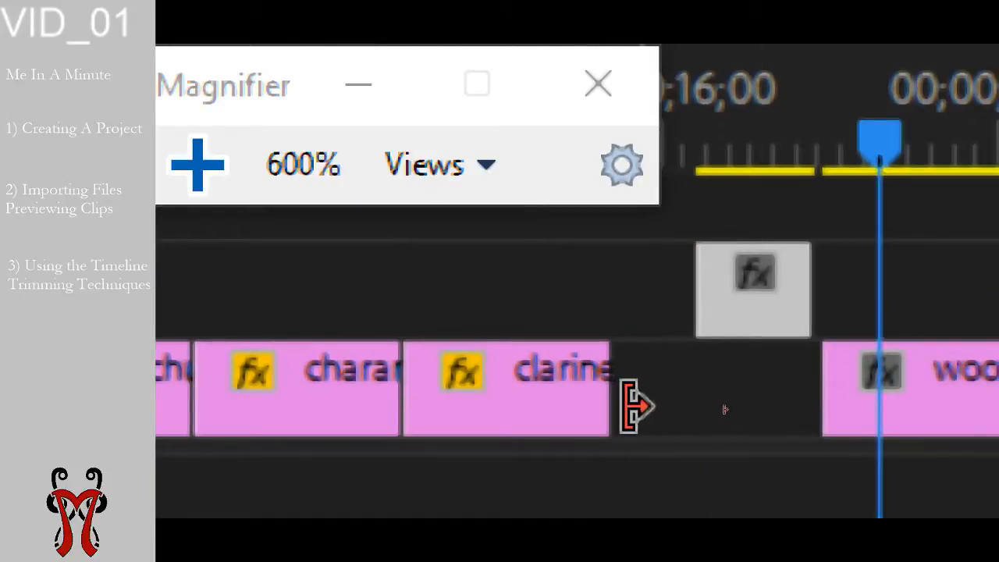
Move the djTurntables.jpg clip down to V1 and delete the gap between it and the clarinet.jpg clip
{"action": "left_click", "coordinate": [663, 370]}
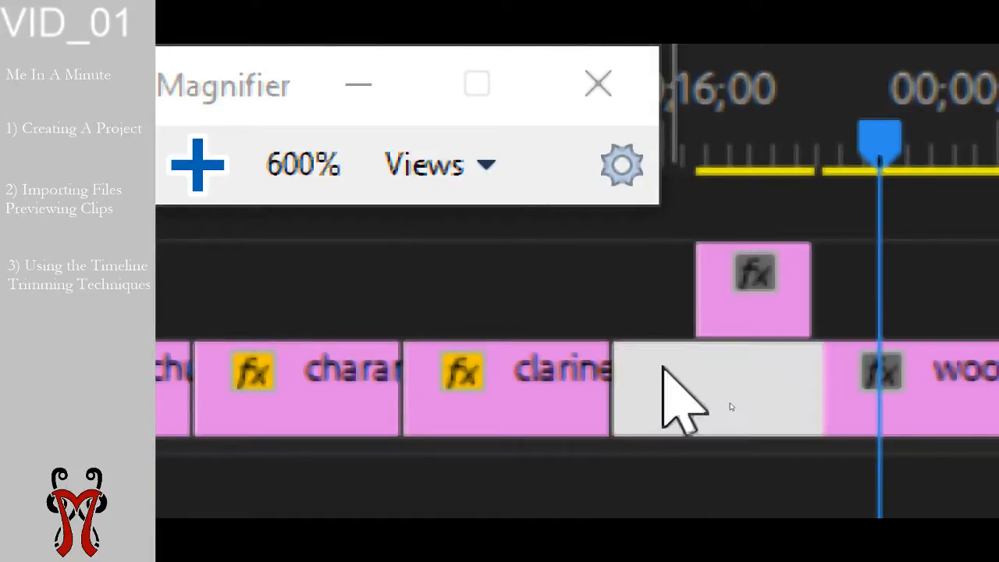
{"action": "left_click", "coordinate": [787, 287]}
{"action": "left_click_drag", "start_coordinate": [773, 283], "coordinate": [752, 408]}
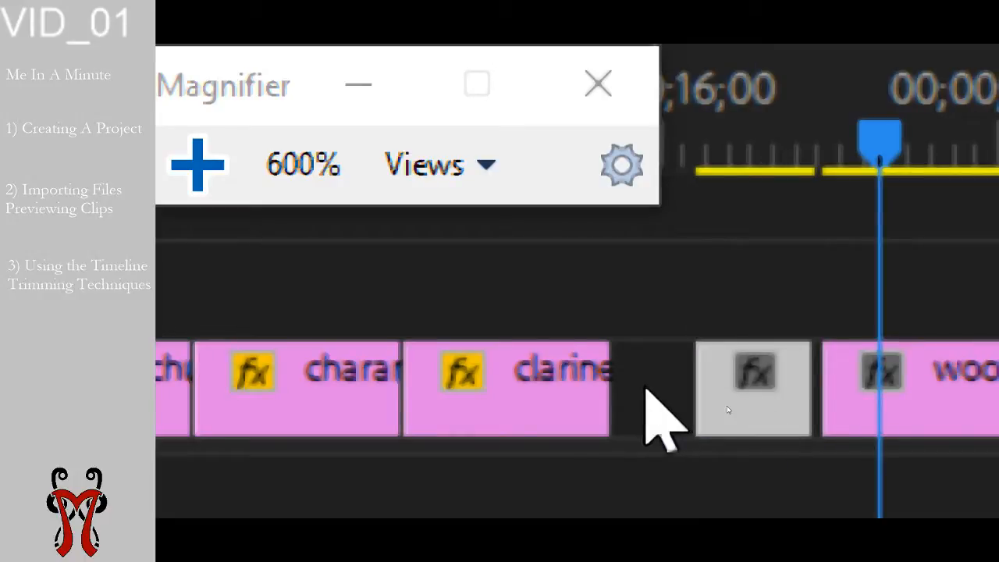
{"action": "left_click", "coordinate": [645, 387]}
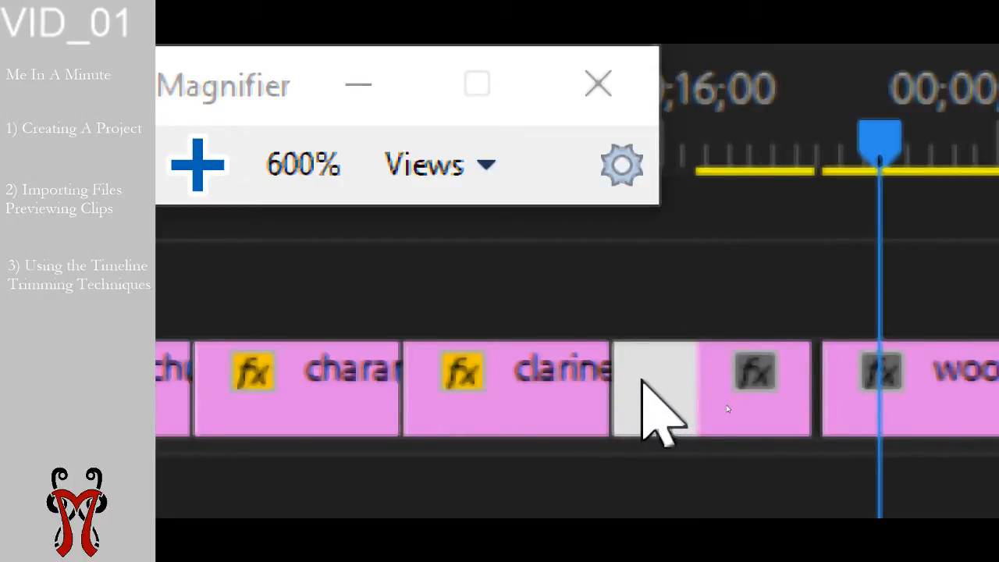
{"action": "key", "text": "Delete"}
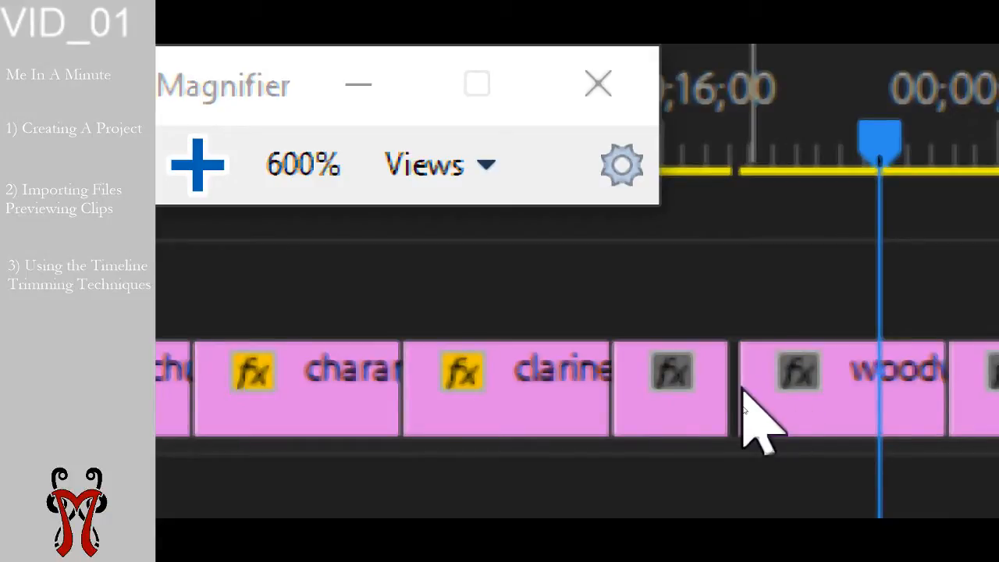
Select the clarinet.jpg clip on V1, close the Magnifier and save the project
{"action": "left_click", "coordinate": [736, 388]}
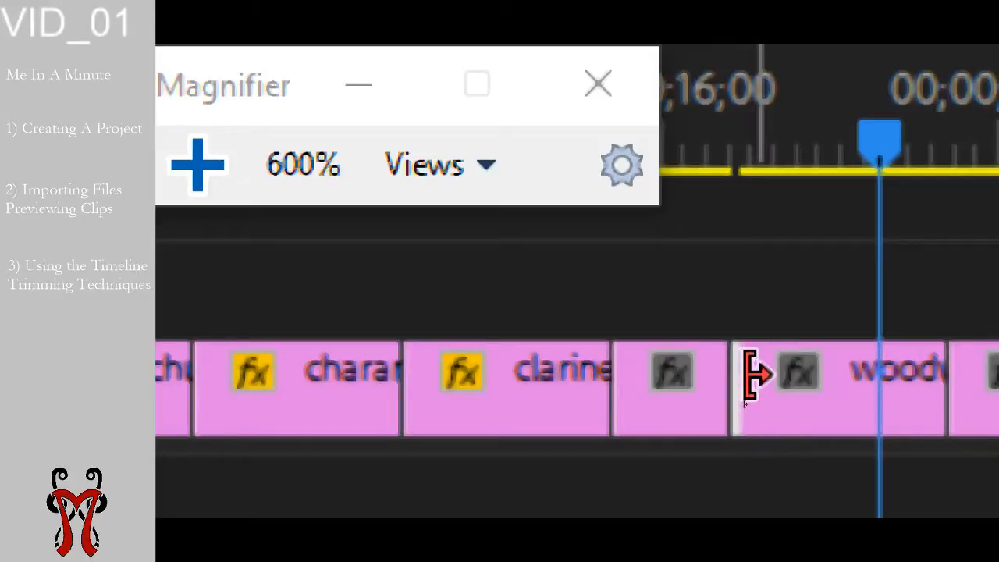
{"action": "left_click", "coordinate": [498, 374]}
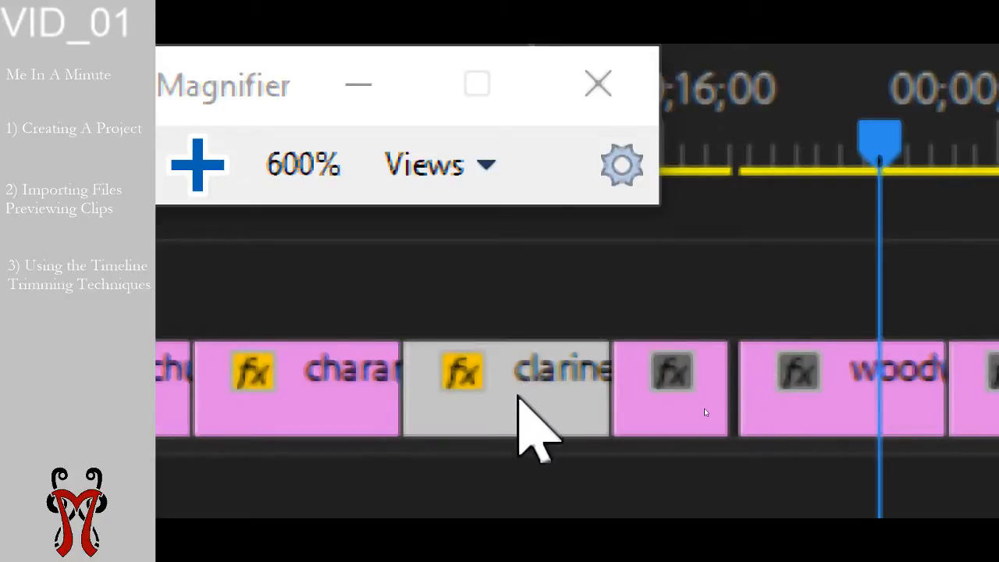
{"action": "key", "text": "super+Escape"}
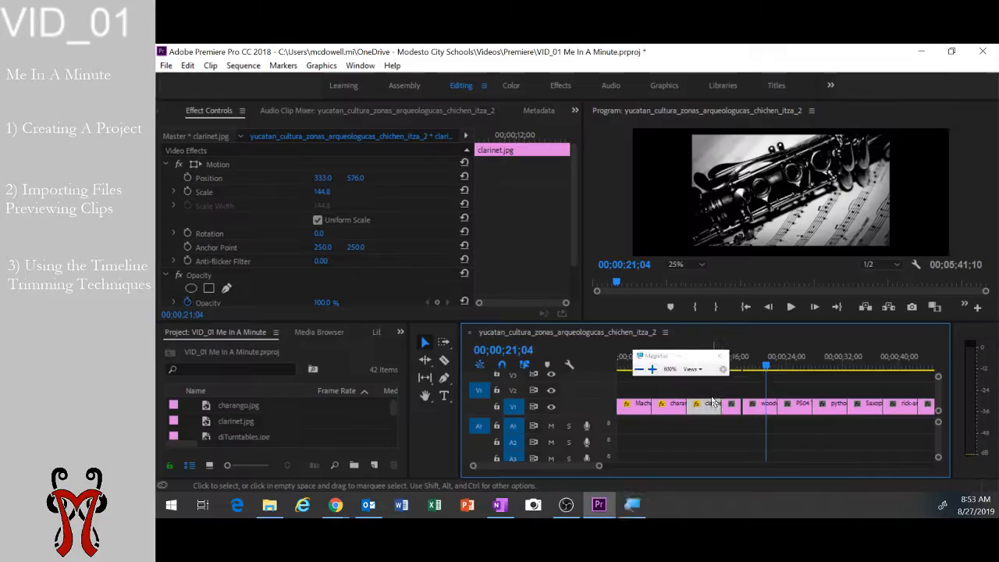
{"action": "key", "text": "ctrl+s"}
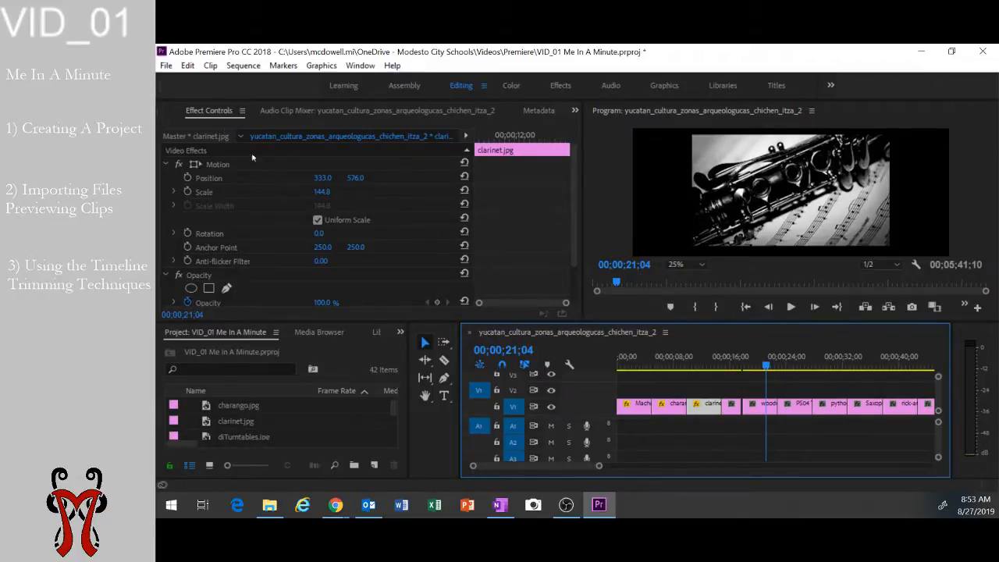
{"action": "left_click", "coordinate": [167, 66]}
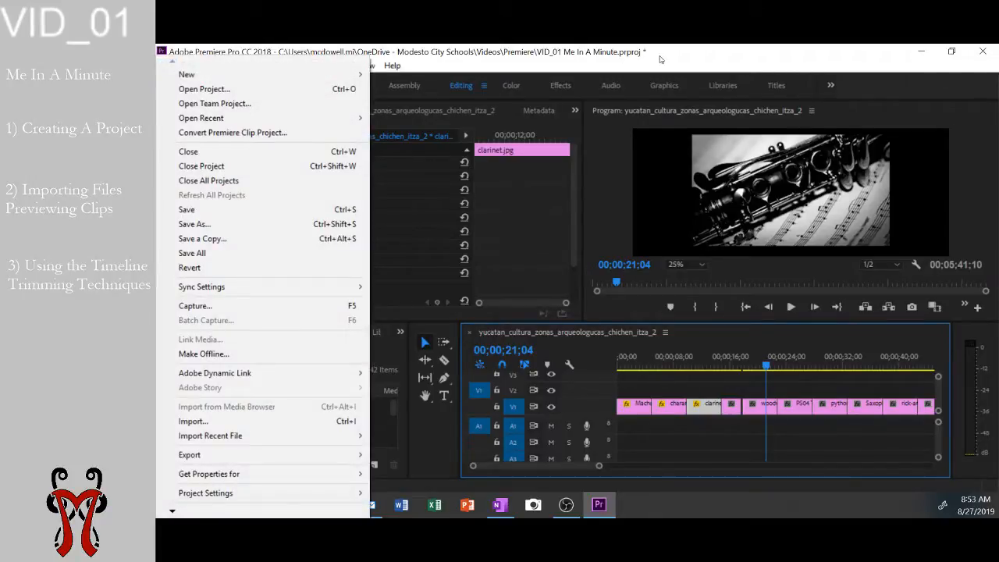
{"action": "left_click", "coordinate": [660, 58]}
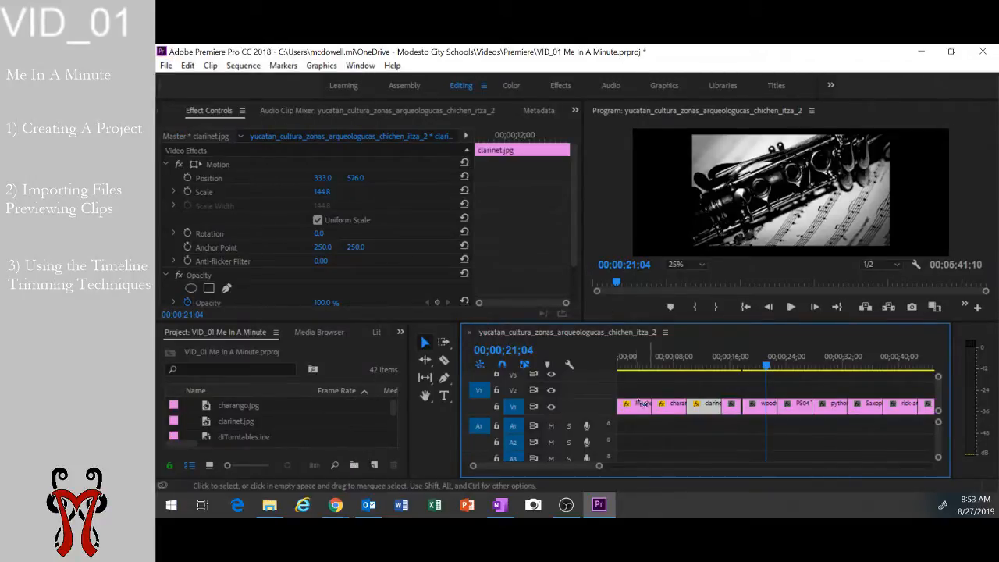
{"action": "key", "text": "ctrl+s"}
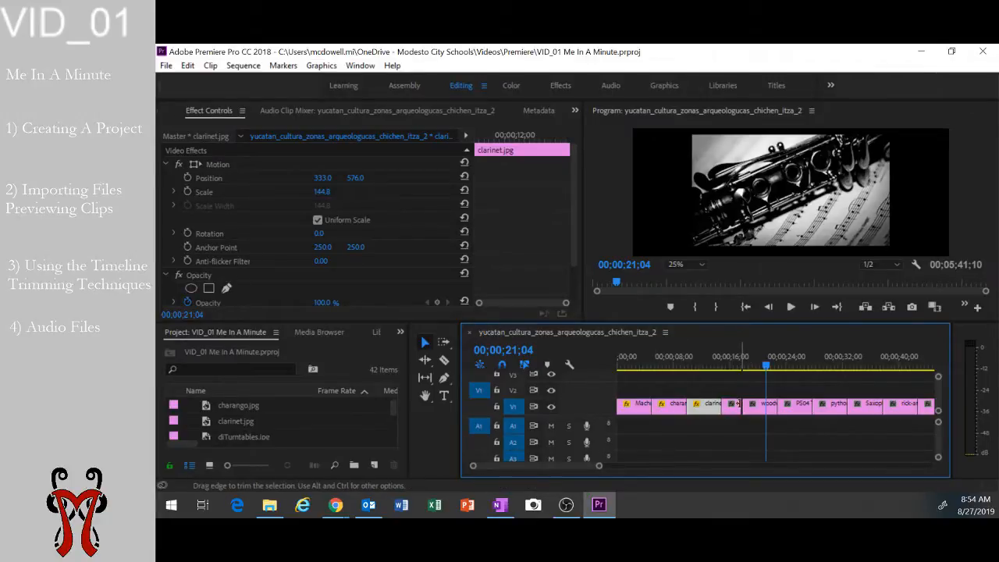
Extend the end of the djTurntables.jpg clip on V1 to close the gap before the following clip
{"action": "left_click_drag", "start_coordinate": [738, 404], "coordinate": [742, 404]}
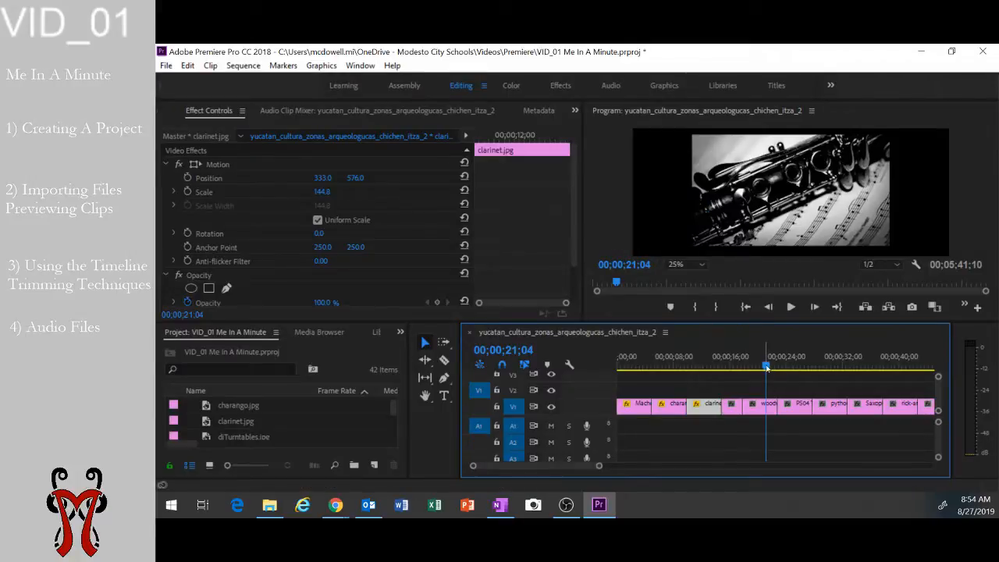
Scale the PS04 ThursdayJam.jpg poster down to about 28.1 in the Program monitor, at about 00;00;23;17
{"action": "left_click", "coordinate": [784, 365]}
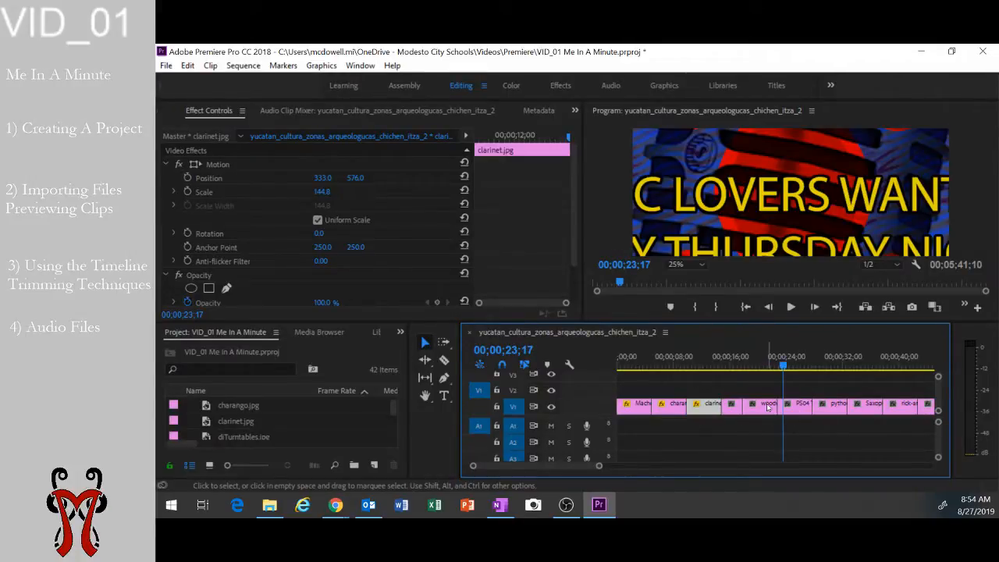
{"action": "left_click", "coordinate": [790, 404]}
{"action": "left_click", "coordinate": [756, 196]}
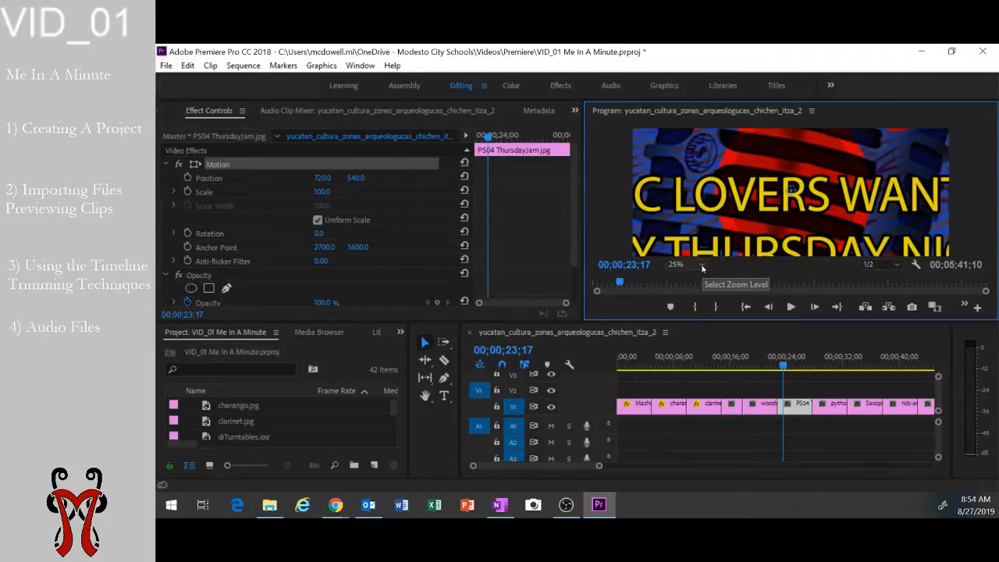
{"action": "left_click", "coordinate": [702, 267]}
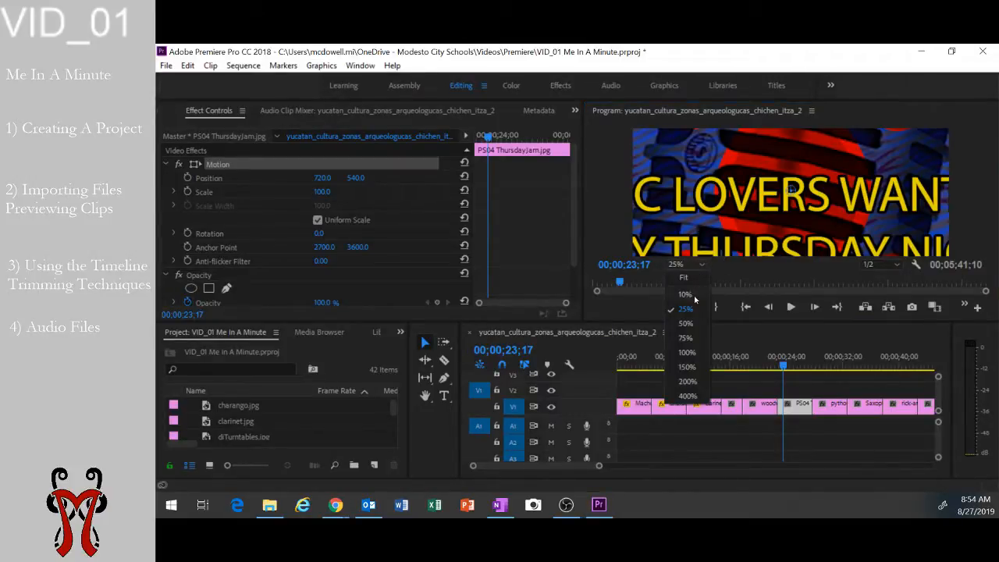
{"action": "left_click", "coordinate": [692, 296]}
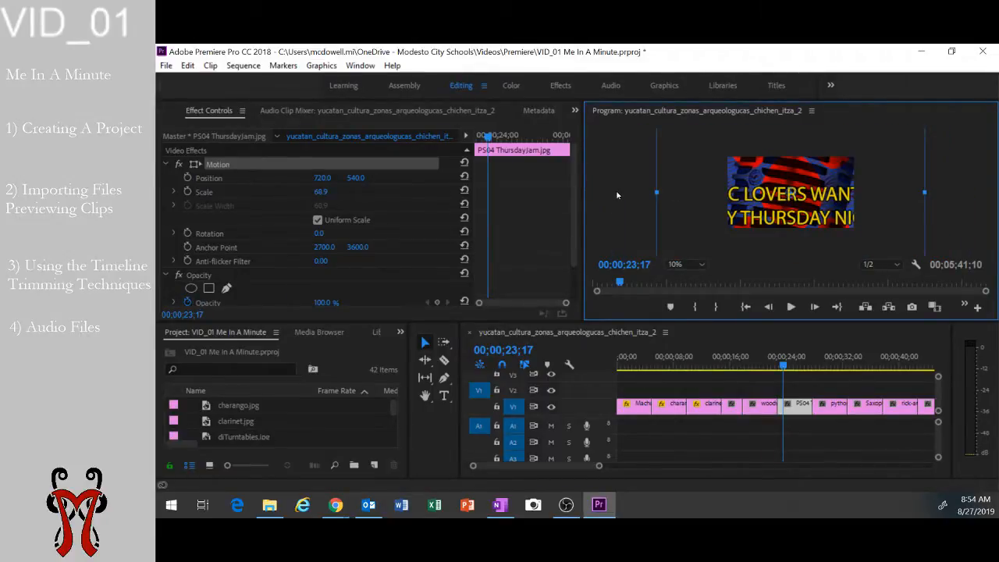
{"action": "left_click_drag", "start_coordinate": [657, 191], "coordinate": [670, 192]}
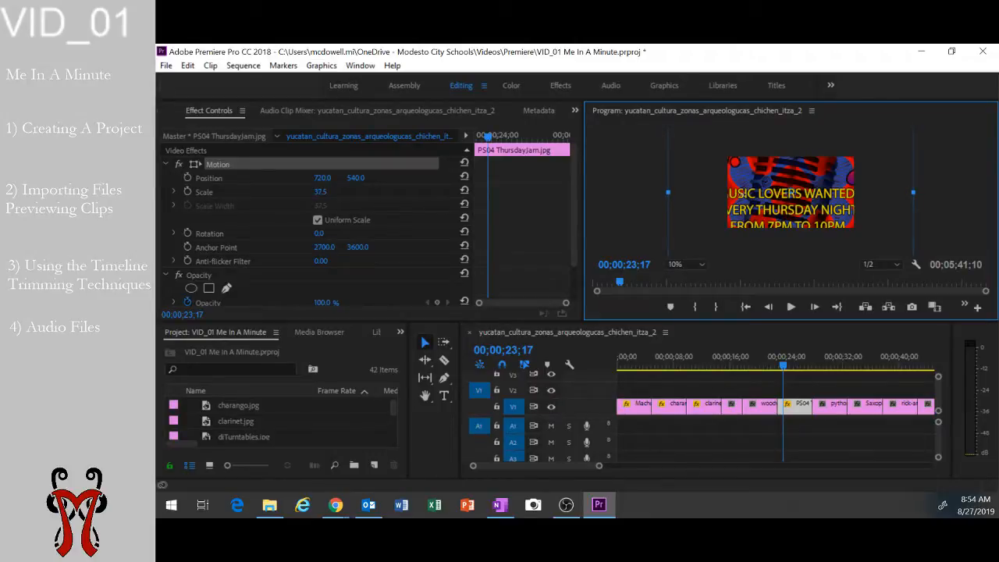
{"action": "left_click_drag", "start_coordinate": [743, 192], "coordinate": [765, 196]}
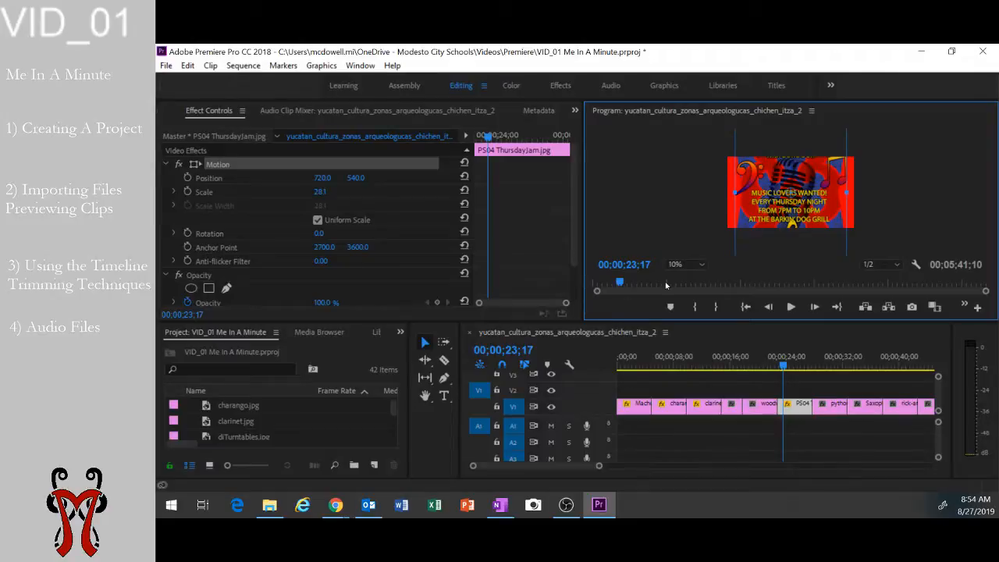
Compare the Program monitor preview of the poster at Fit and 10% zoom, leaving it at 10%
{"action": "left_click", "coordinate": [685, 265]}
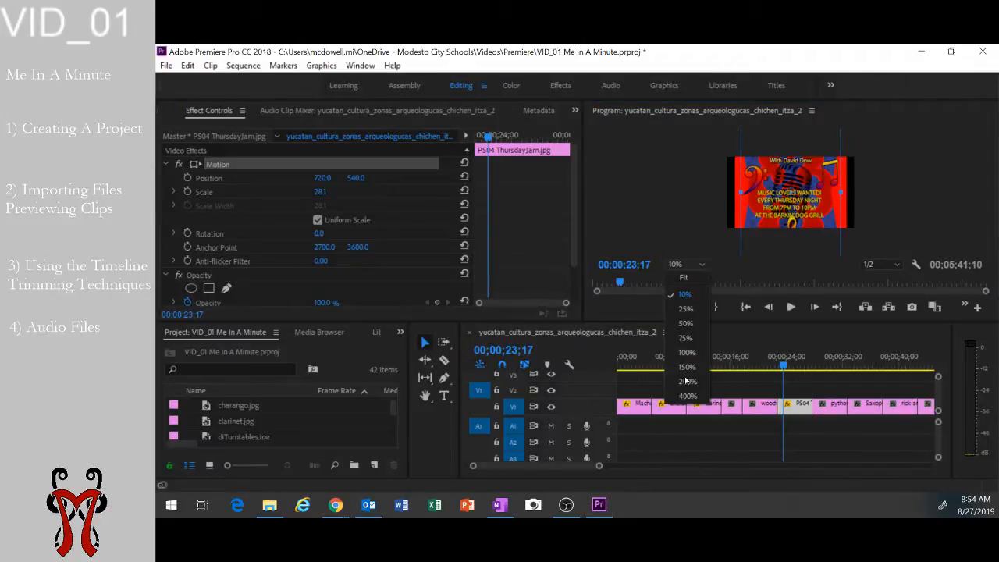
{"action": "left_click", "coordinate": [684, 278]}
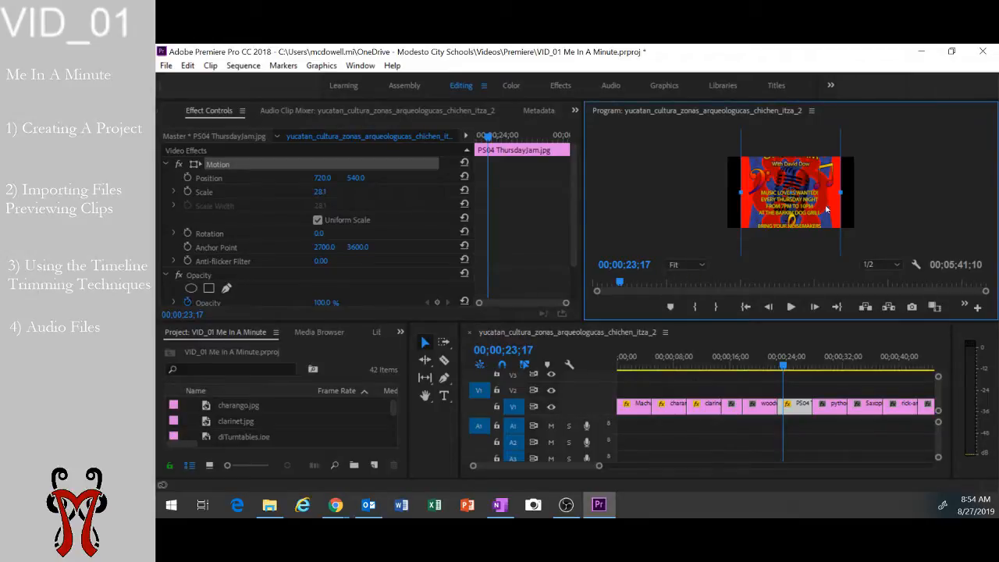
{"action": "left_click", "coordinate": [685, 264]}
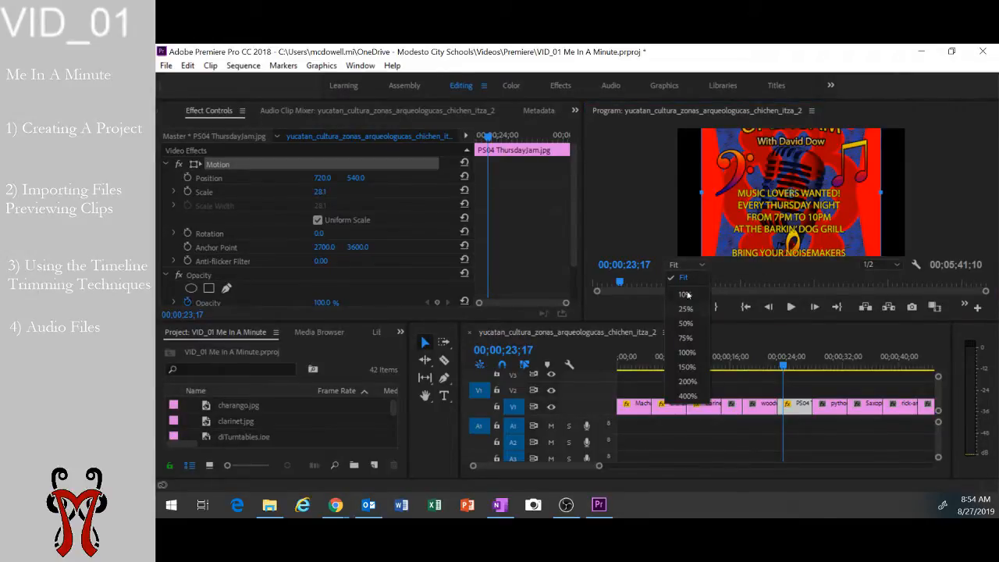
{"action": "left_click", "coordinate": [687, 294]}
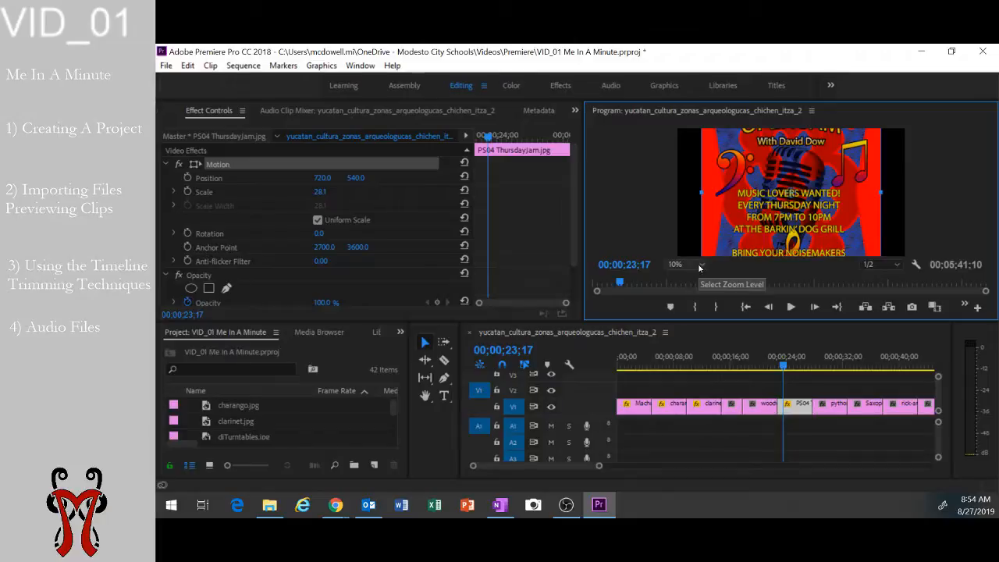
{"action": "left_click", "coordinate": [685, 265]}
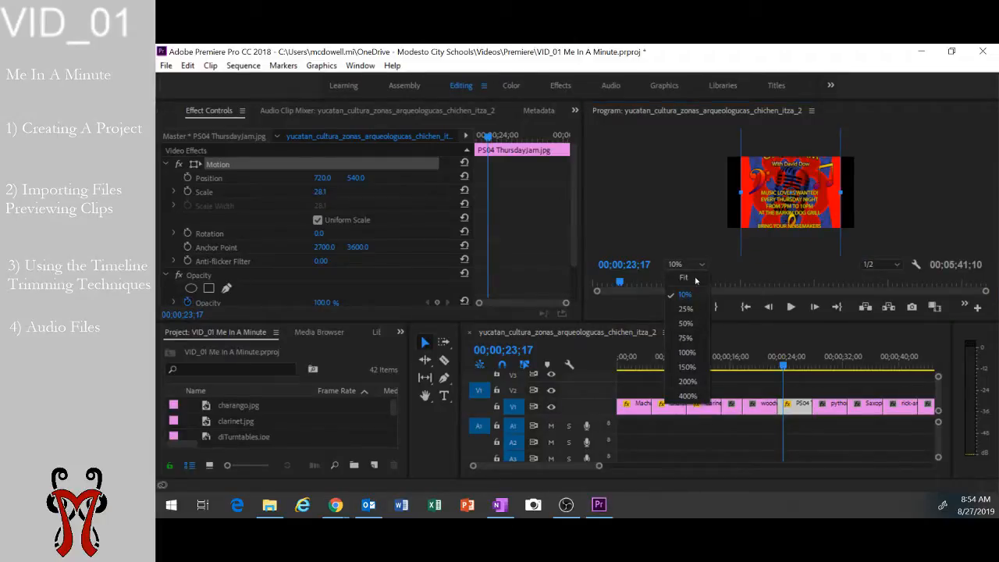
{"action": "left_click", "coordinate": [699, 265]}
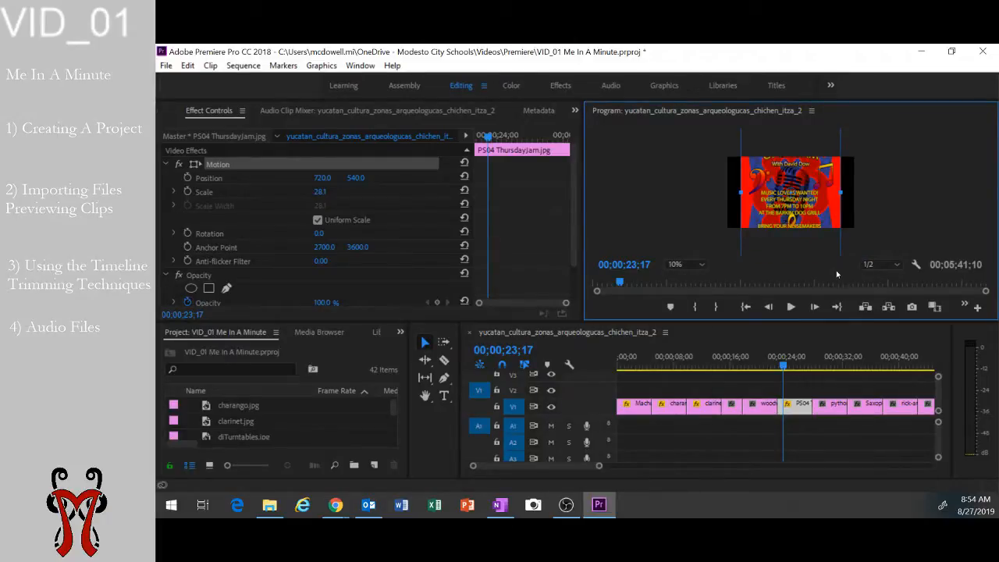
Move the PS04 ThursdayJam.jpg poster up in the frame to about position 720, 350
{"action": "key", "text": "Left"}
{"action": "key", "text": "Left"}
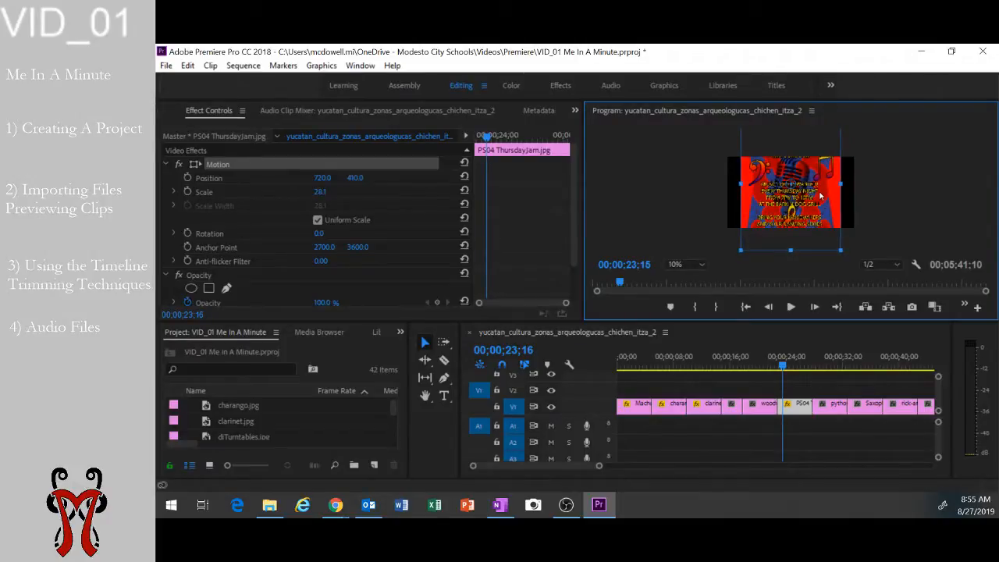
{"action": "left_click_drag", "start_coordinate": [819, 195], "coordinate": [820, 191]}
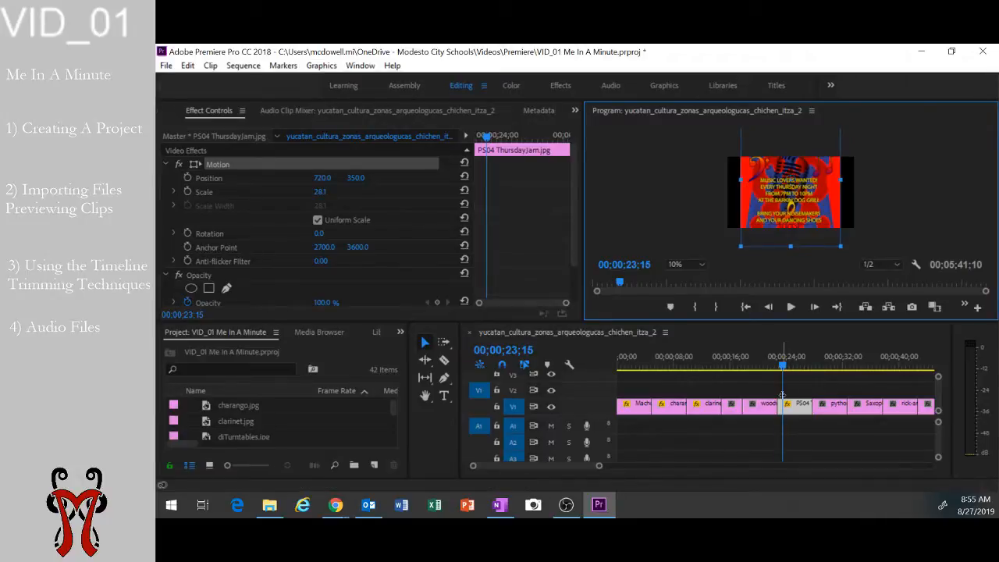
Play the (26) Katamari Damacy clip on V2 from about 00;03;24;07 with the Program monitor zoom at 25%, and stop playback
{"action": "key", "text": "alt"}
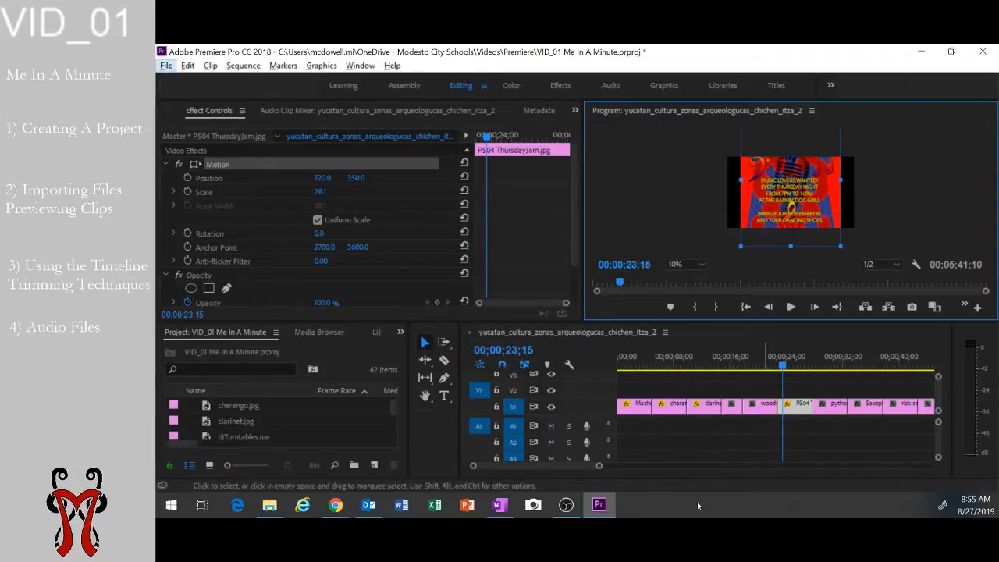
{"action": "left_click_drag", "start_coordinate": [599, 468], "coordinate": [814, 456]}
{"action": "left_click", "coordinate": [793, 388]}
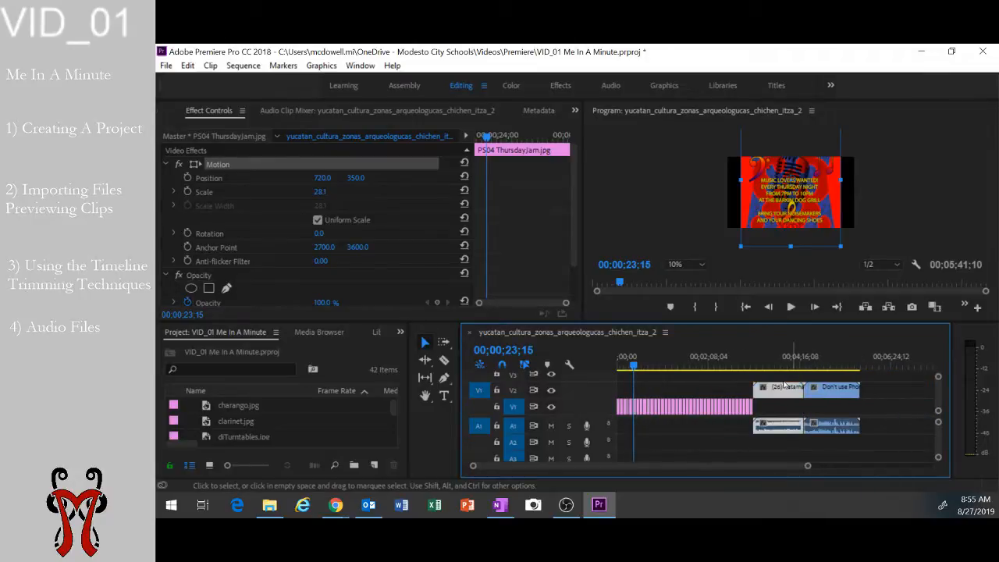
{"action": "left_click", "coordinate": [763, 367]}
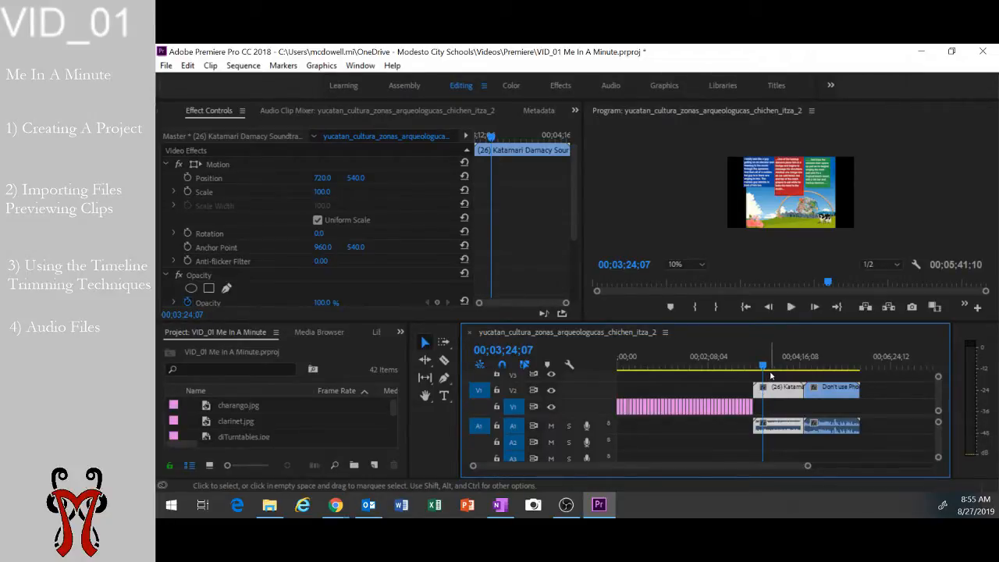
{"action": "key", "text": "space"}
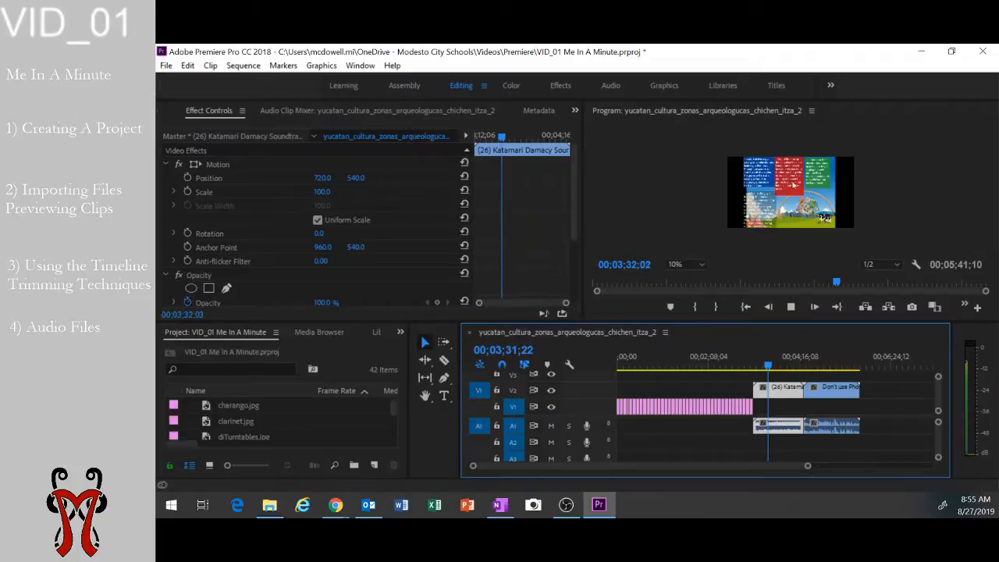
{"action": "left_click", "coordinate": [687, 263]}
{"action": "left_click", "coordinate": [690, 310]}
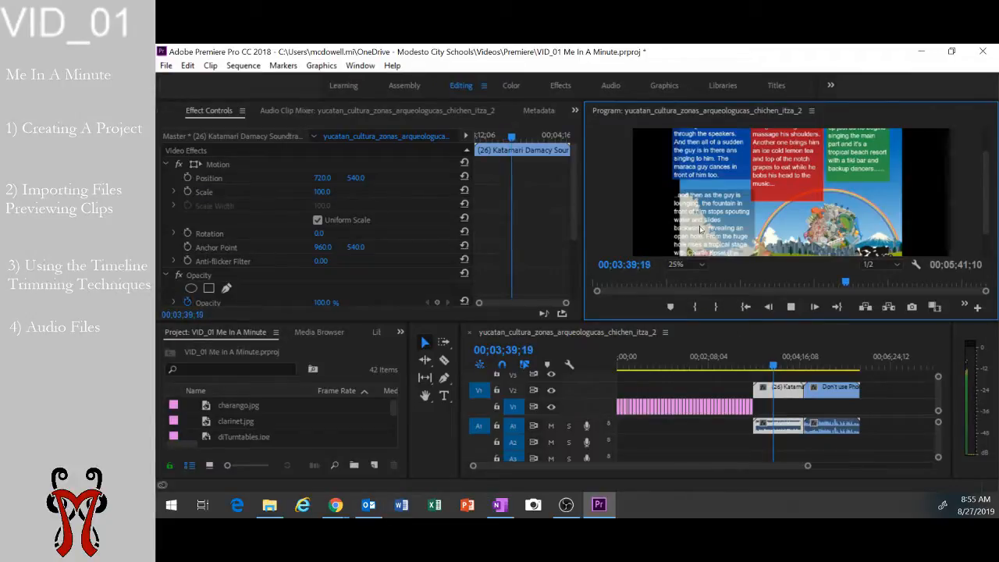
{"action": "left_click", "coordinate": [791, 307]}
Select the (26) Katamari Damacy clip on V2 with its linked audio and maximize the timeline panel
{"action": "left_click", "coordinate": [877, 387]}
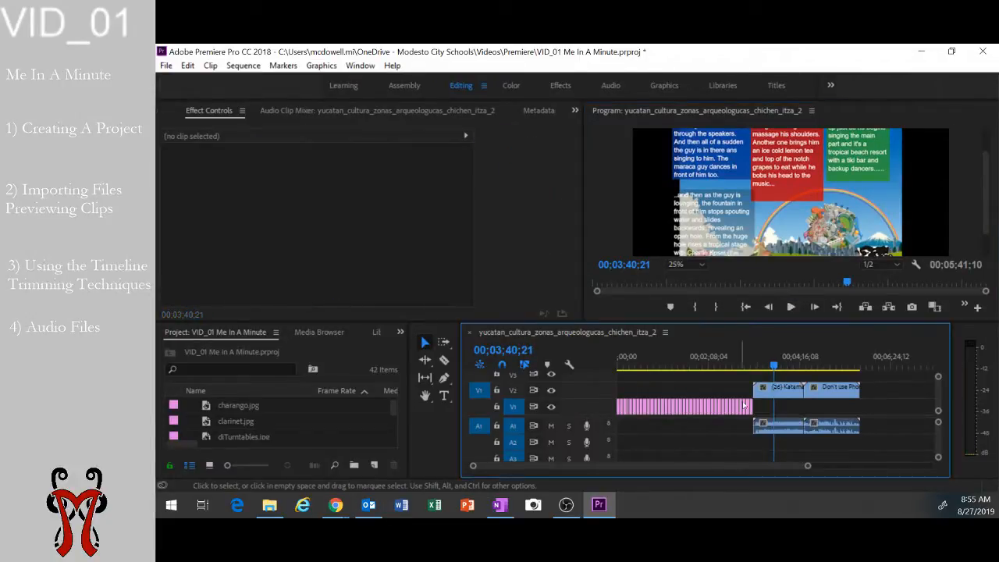
{"action": "left_click", "coordinate": [769, 394]}
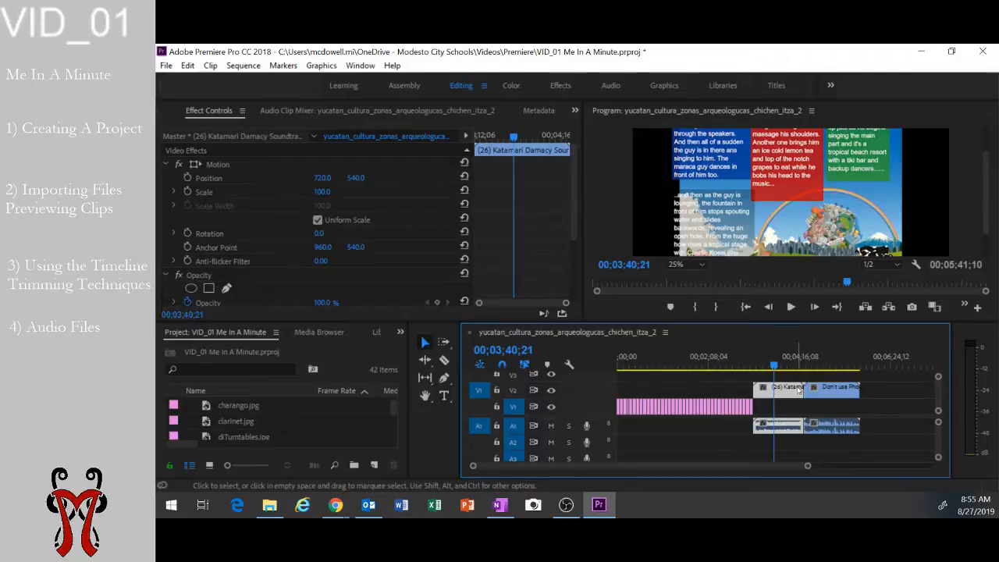
{"action": "left_click", "coordinate": [784, 408]}
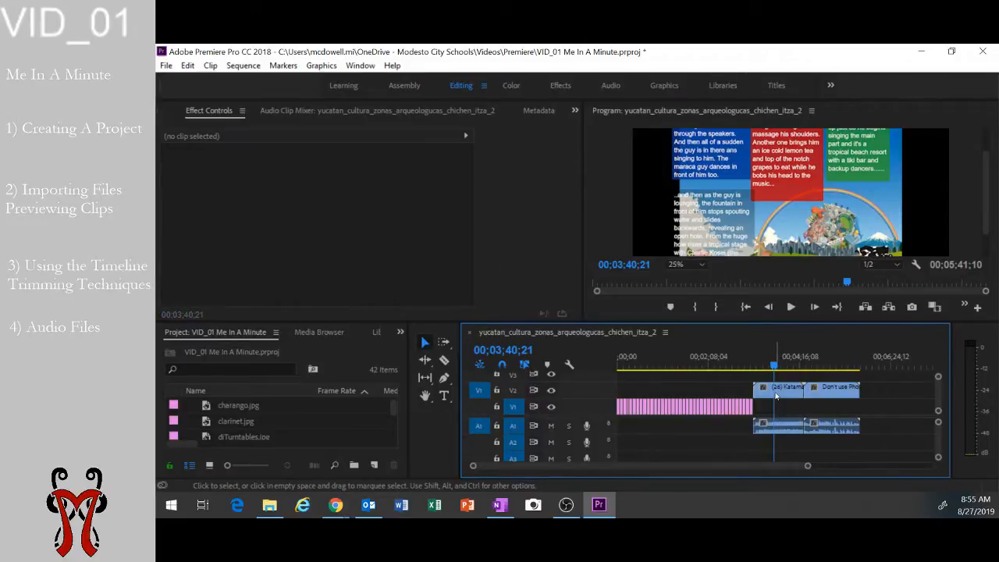
{"action": "left_click", "coordinate": [776, 395]}
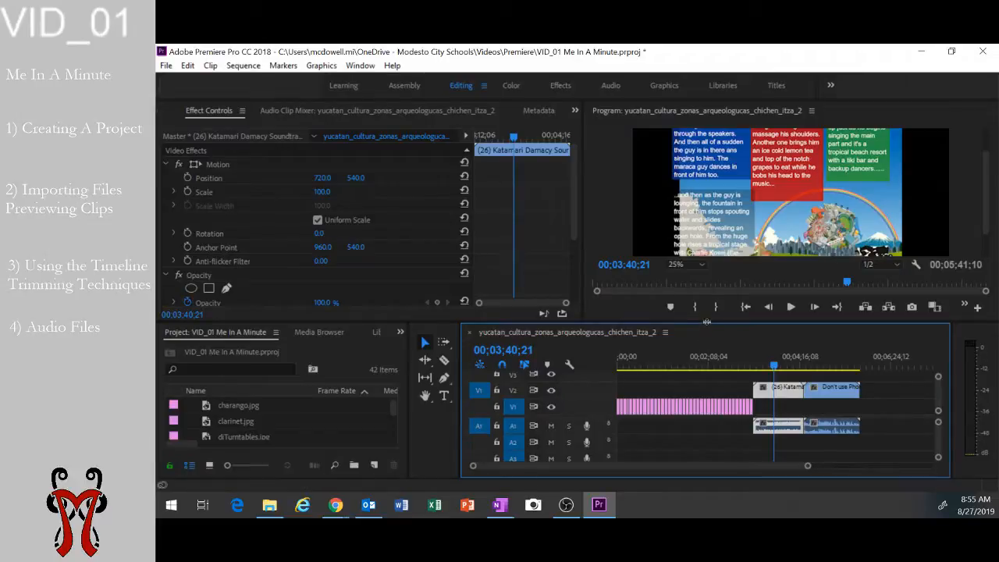
{"action": "key", "text": "grave"}
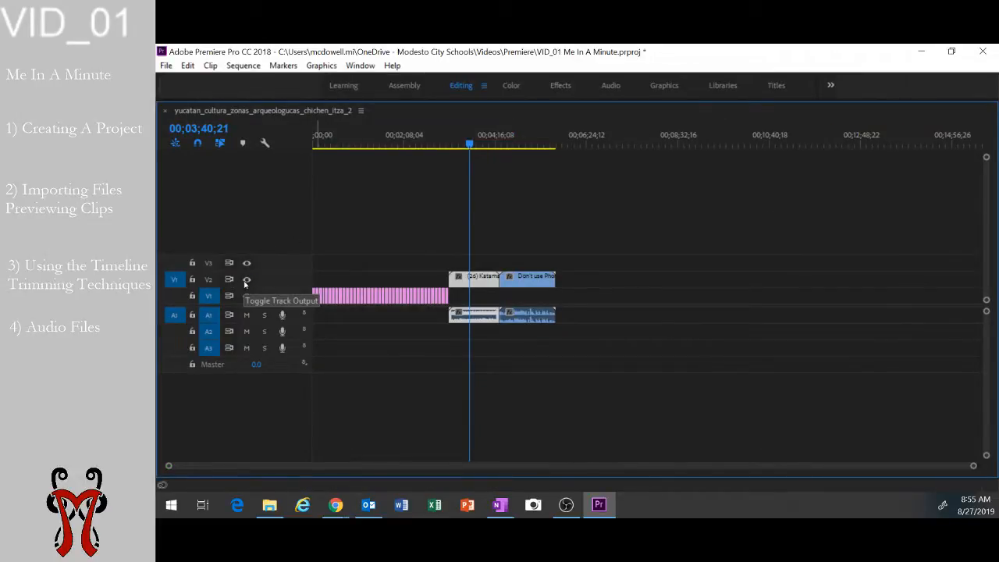
Magnify the track headers to 600% and toggle the V2 track output off and back on
{"action": "key", "text": "super+plus"}
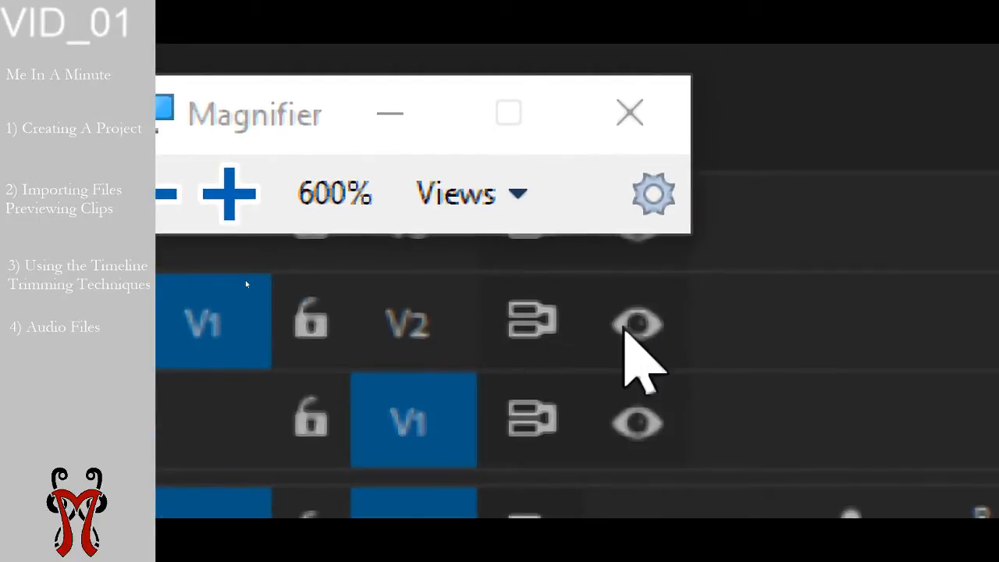
{"action": "left_click", "coordinate": [637, 323]}
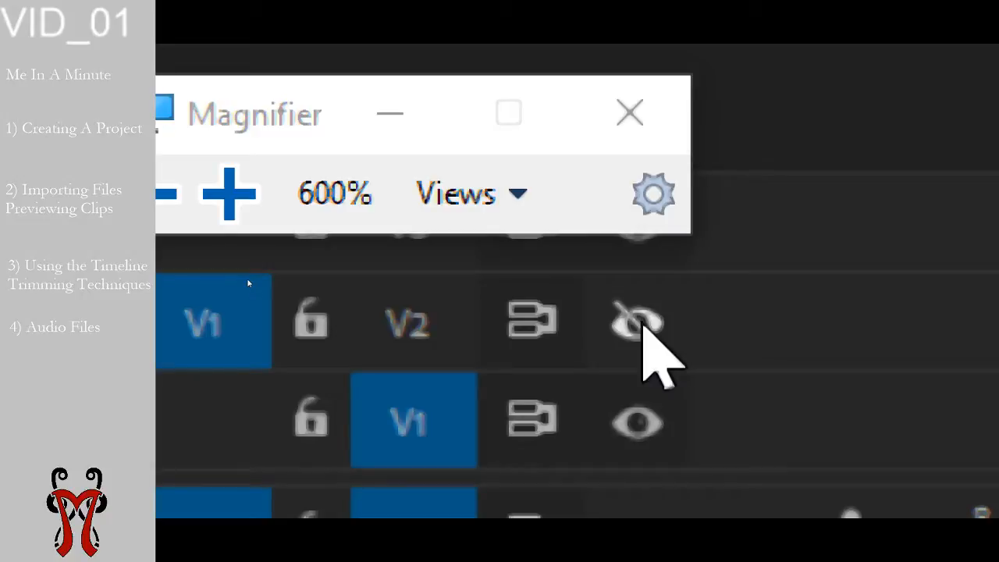
{"action": "left_click", "coordinate": [642, 320]}
{"action": "left_click", "coordinate": [642, 319]}
{"action": "left_click", "coordinate": [642, 320]}
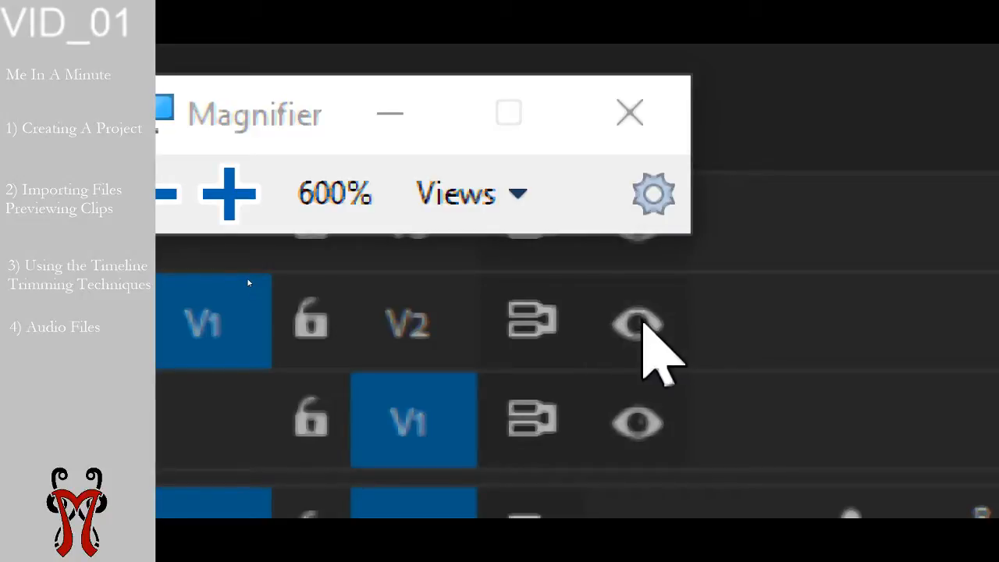
Lower the Don't use Phones clip to V1 and place the (26) Katamari Damacy clip at the start of V2, above the images
{"action": "key", "text": "super+Escape"}
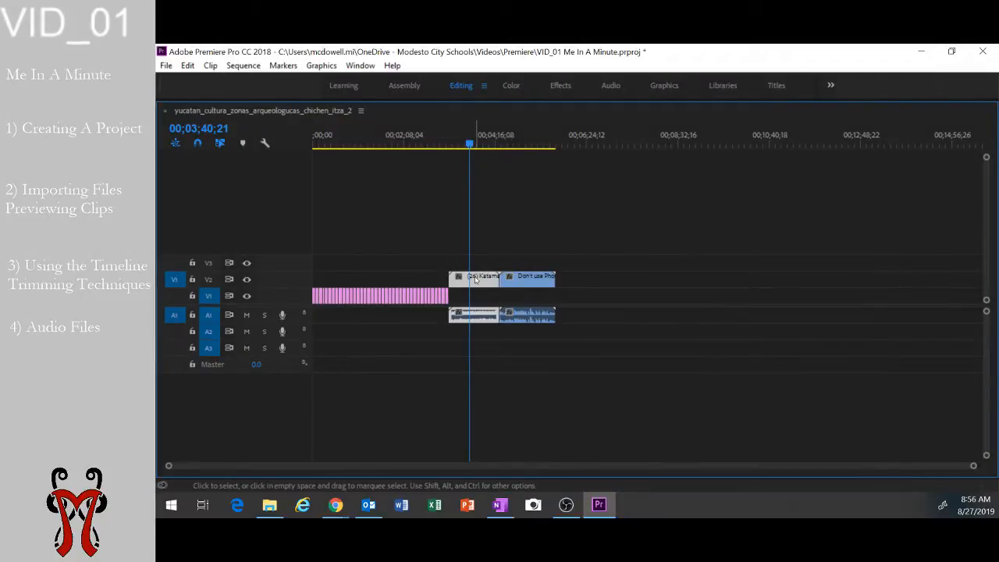
{"action": "left_click_drag", "start_coordinate": [527, 283], "coordinate": [475, 283]}
{"action": "left_click_drag", "start_coordinate": [402, 286], "coordinate": [337, 291]}
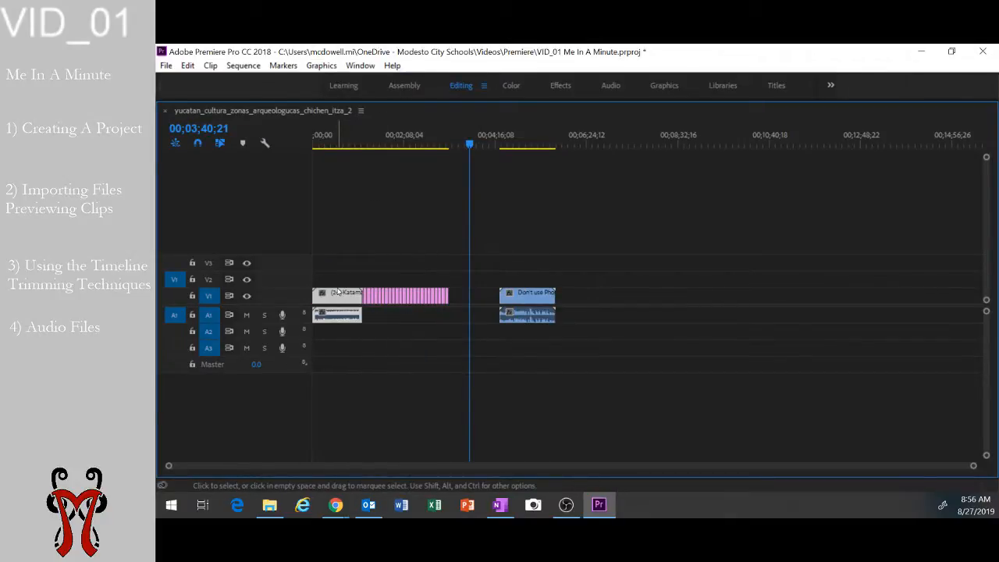
{"action": "key", "text": "ctrl+z"}
{"action": "left_click_drag", "start_coordinate": [470, 279], "coordinate": [327, 287]}
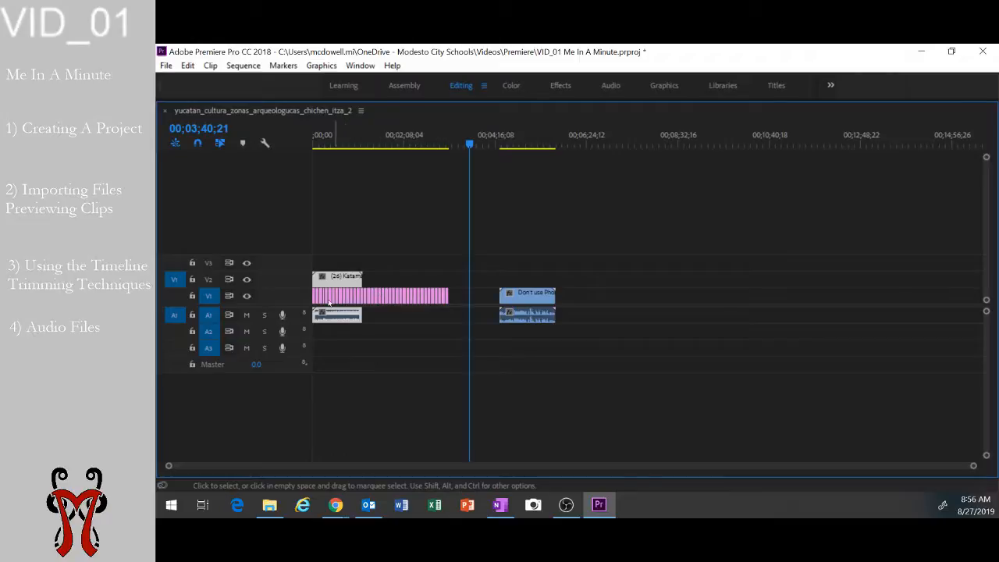
Turn off the V2 track output and play the sequence from 00;00;00;00 to about 00;00;17;18 in the restored panel layout
{"action": "left_click", "coordinate": [248, 281]}
{"action": "left_click_drag", "start_coordinate": [360, 142], "coordinate": [297, 140]}
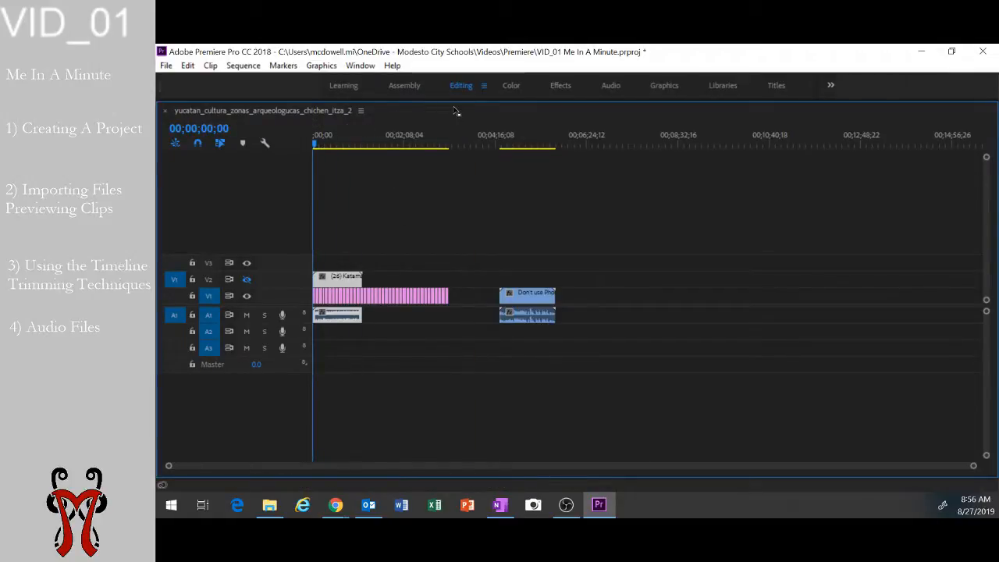
{"action": "key", "text": "grave"}
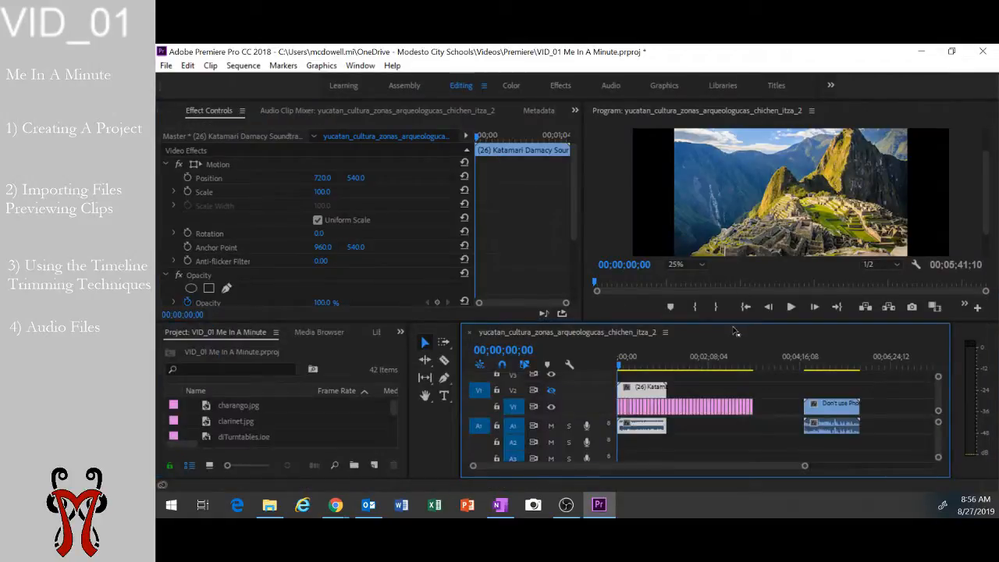
{"action": "key", "text": "space"}
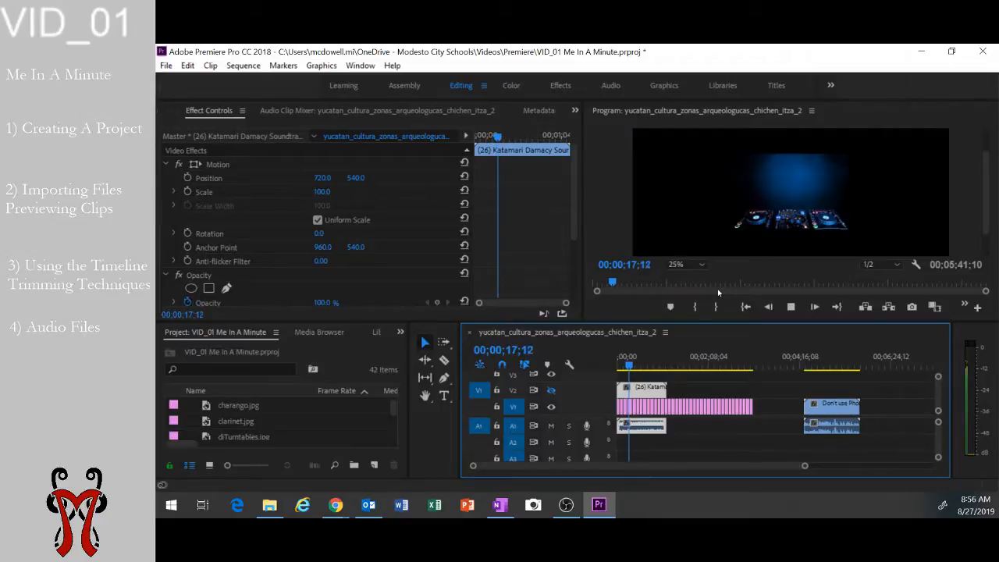
{"action": "left_click", "coordinate": [790, 307]}
Move the Don't use Phones FINAL clip on V1 against the end of the images and play it from about 00;03;11;09
{"action": "left_click_drag", "start_coordinate": [820, 406], "coordinate": [776, 406]}
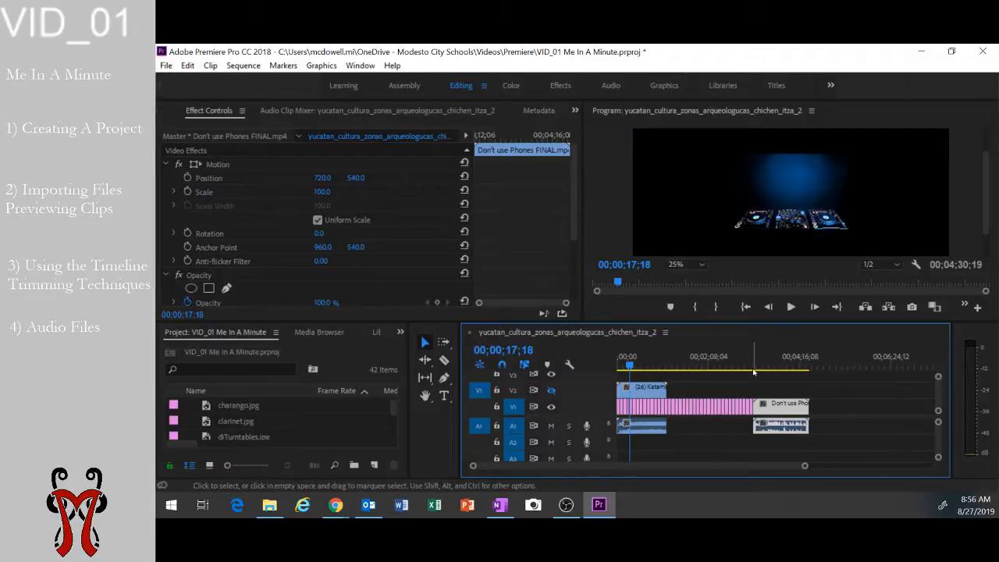
{"action": "left_click_drag", "start_coordinate": [746, 365], "coordinate": [752, 367]}
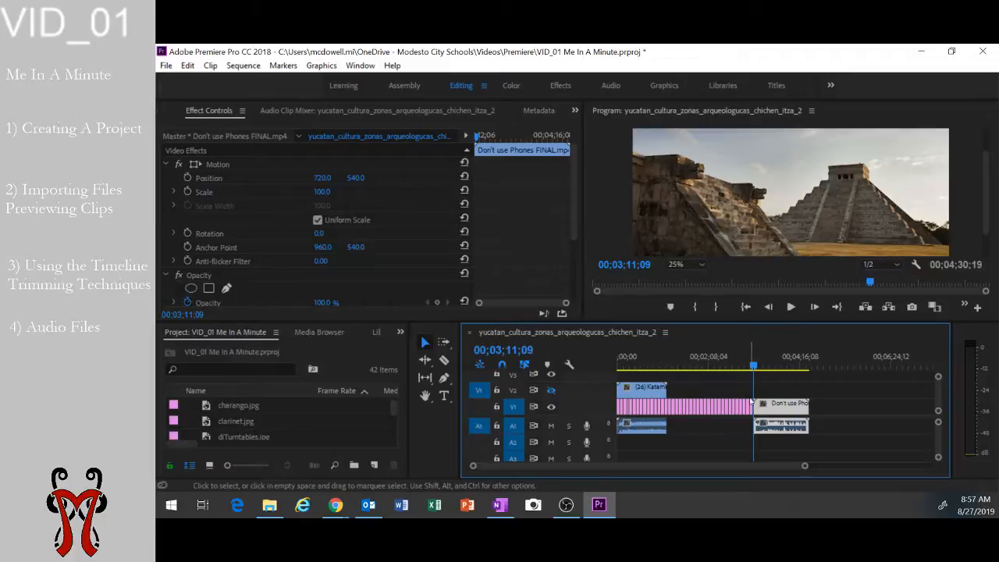
{"action": "key", "text": "space"}
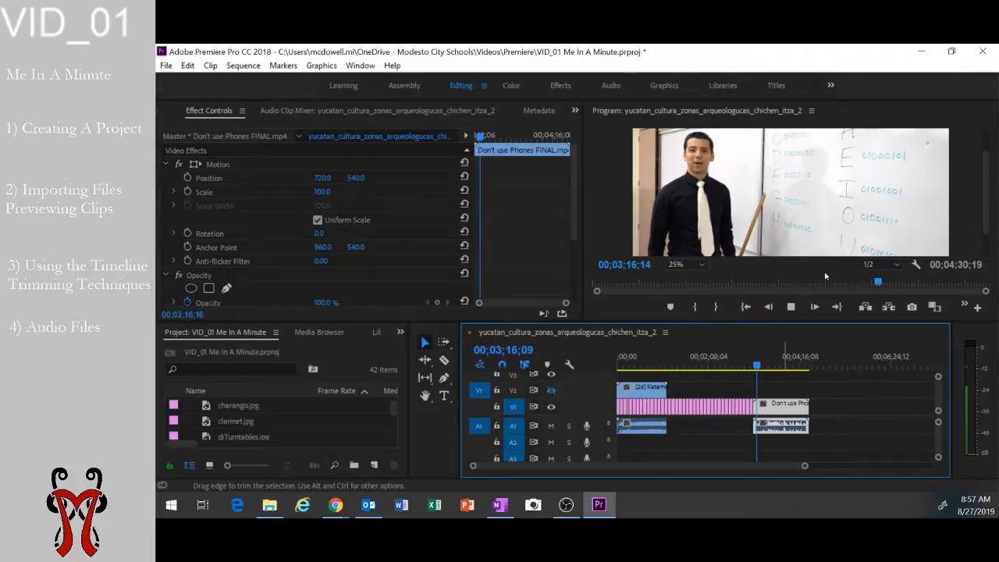
{"action": "key", "text": "space"}
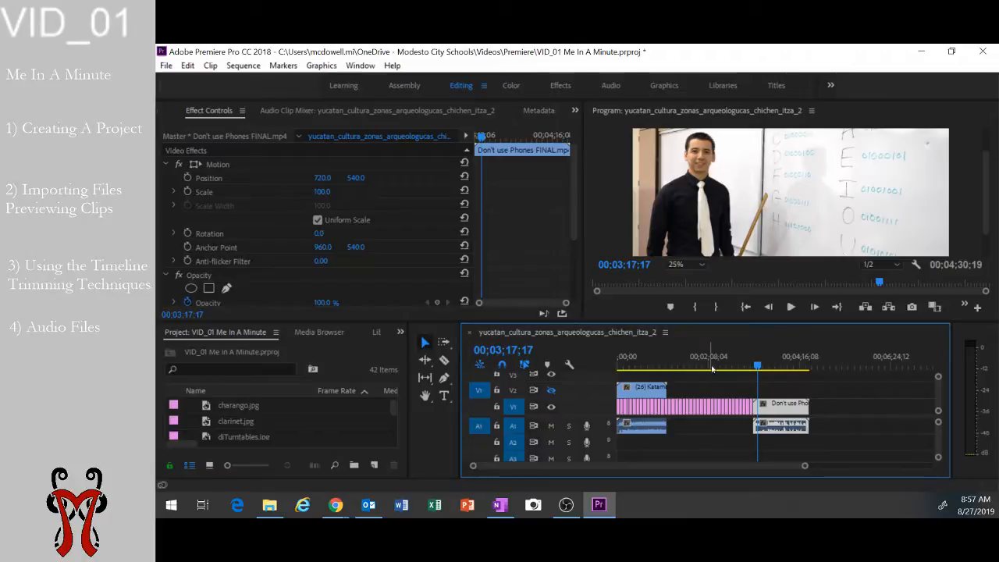
Scrub through the sequence to the end of the Don't use Phones clip and back to about 00;00;11;02
{"action": "left_click", "coordinate": [645, 367]}
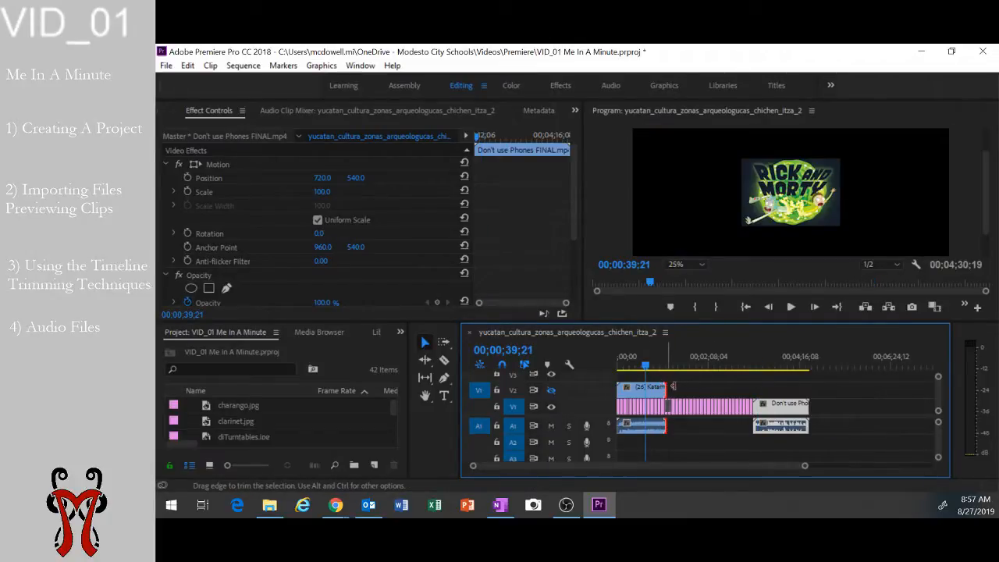
{"action": "key", "text": "ctrl+z"}
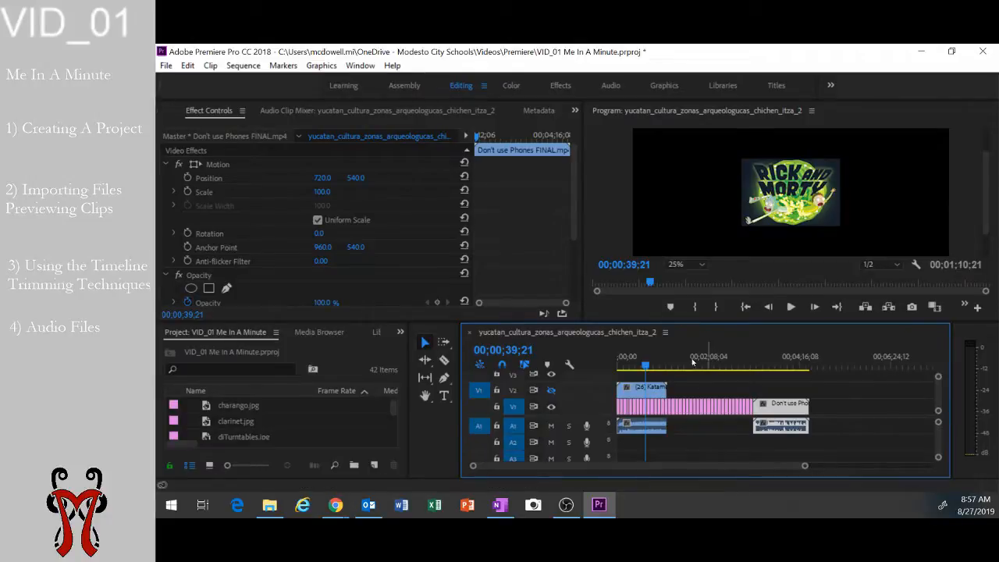
{"action": "left_click_drag", "start_coordinate": [669, 372], "coordinate": [690, 368]}
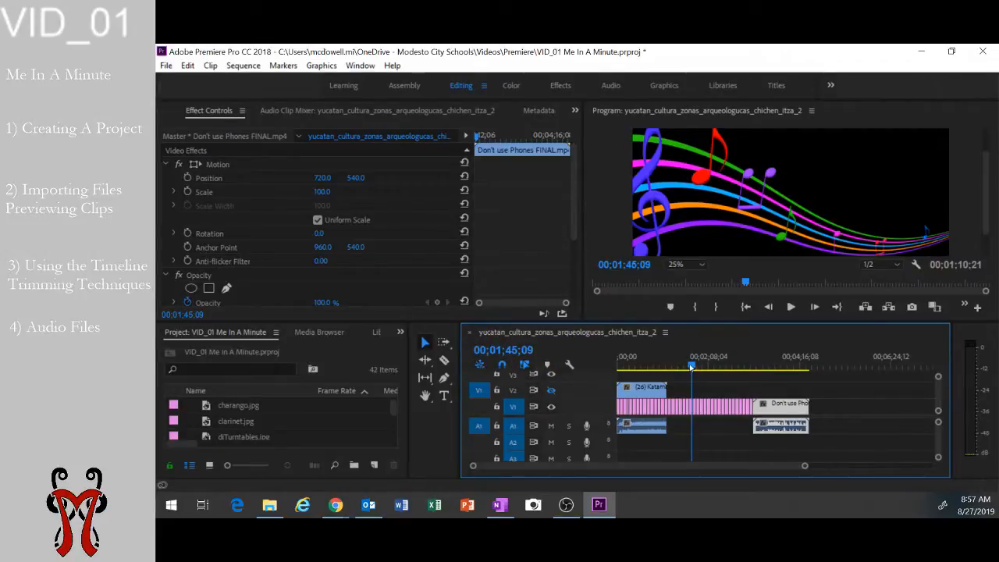
{"action": "left_click_drag", "start_coordinate": [690, 367], "coordinate": [808, 364]}
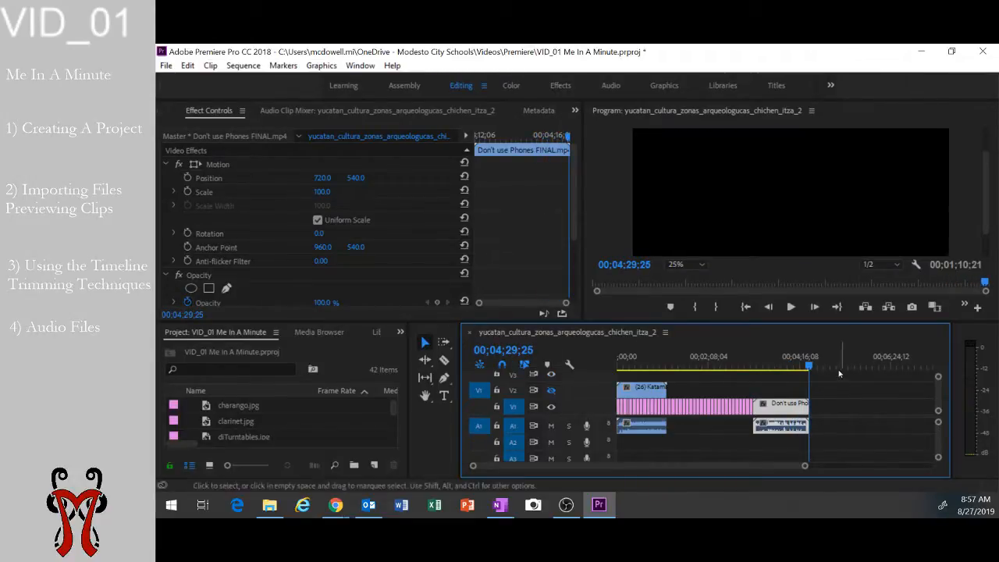
{"action": "left_click_drag", "start_coordinate": [807, 365], "coordinate": [623, 363]}
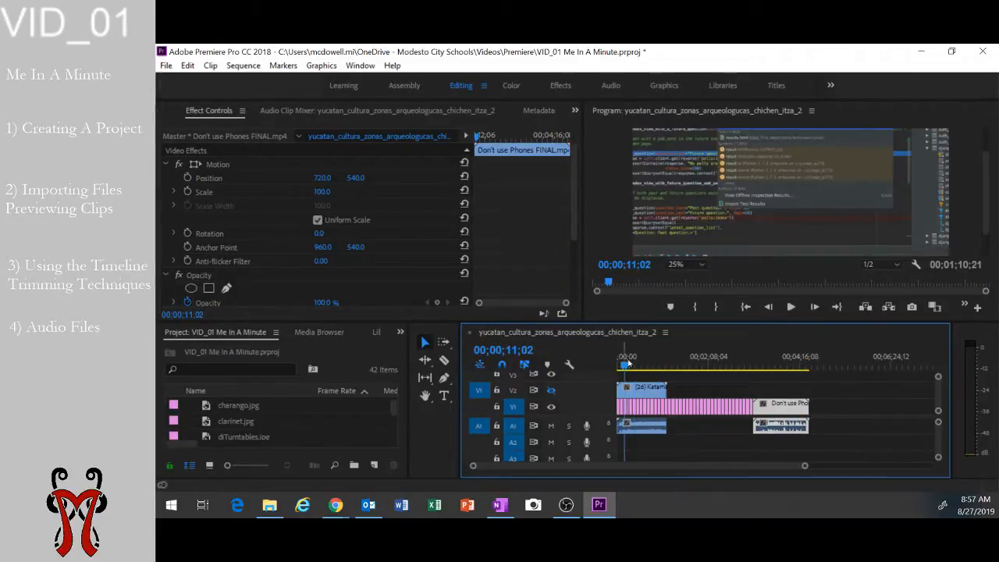
Trim the end of the Machu_Picchu image on V1 to about 2.5 seconds and close the gap after it
{"action": "left_click_drag", "start_coordinate": [805, 467], "coordinate": [561, 466]}
{"action": "left_click", "coordinate": [657, 406]}
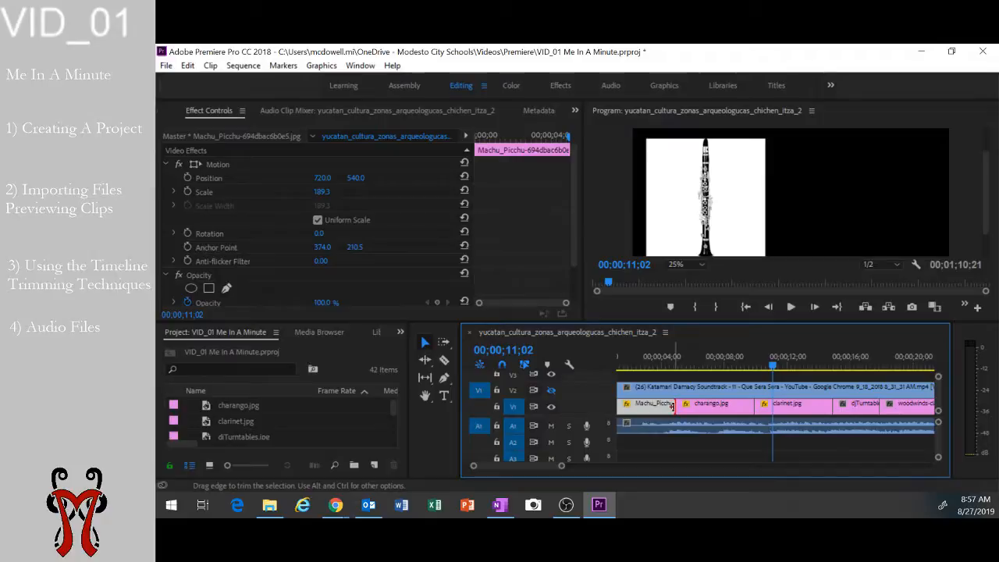
{"action": "left_click_drag", "start_coordinate": [672, 403], "coordinate": [636, 405]}
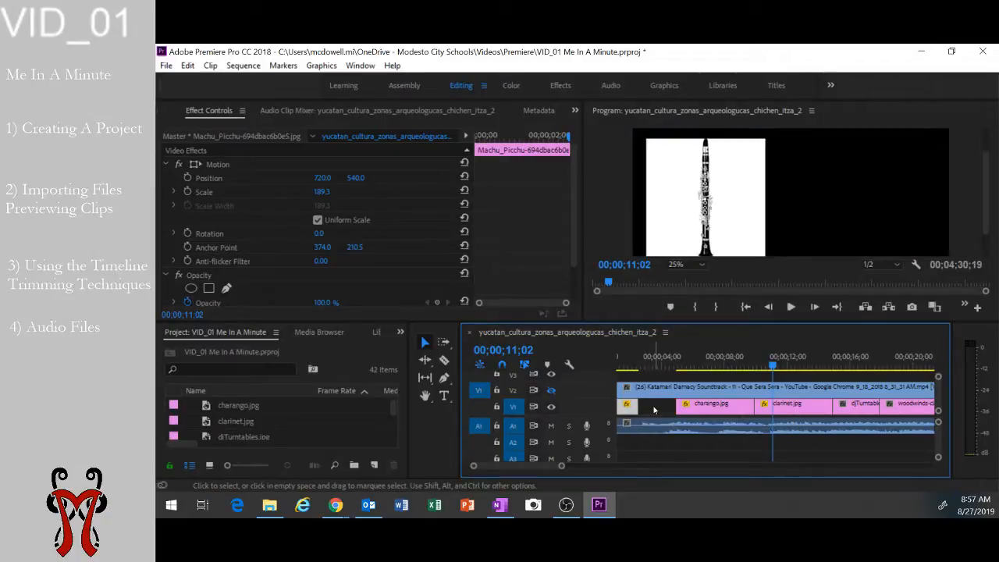
{"action": "left_click", "coordinate": [655, 411]}
{"action": "key", "text": "Delete"}
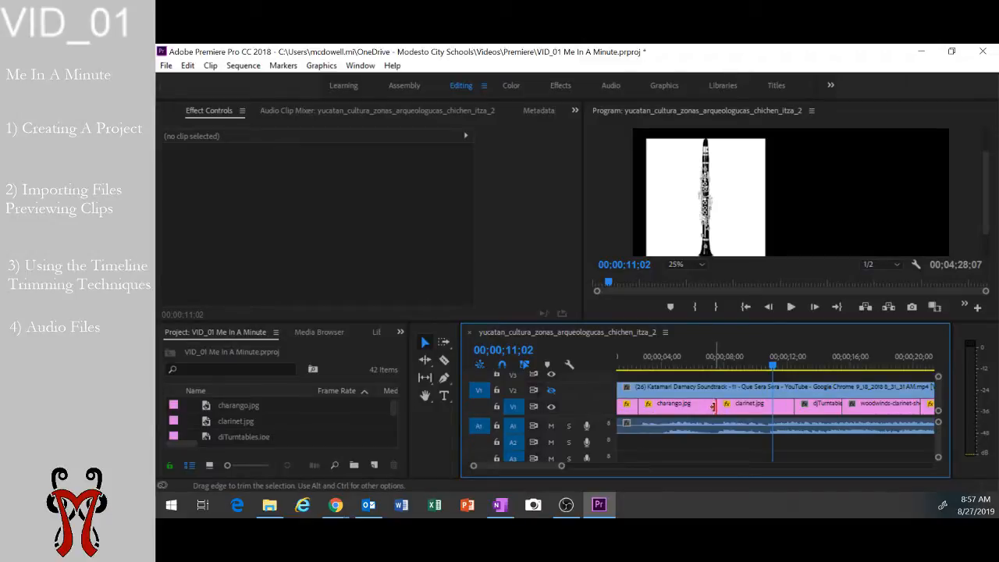
Shorten the charango.jpg and clarinet.jpg clips on V1 to about 2 seconds each and close the gaps after them
{"action": "left_click_drag", "start_coordinate": [716, 406], "coordinate": [671, 406]}
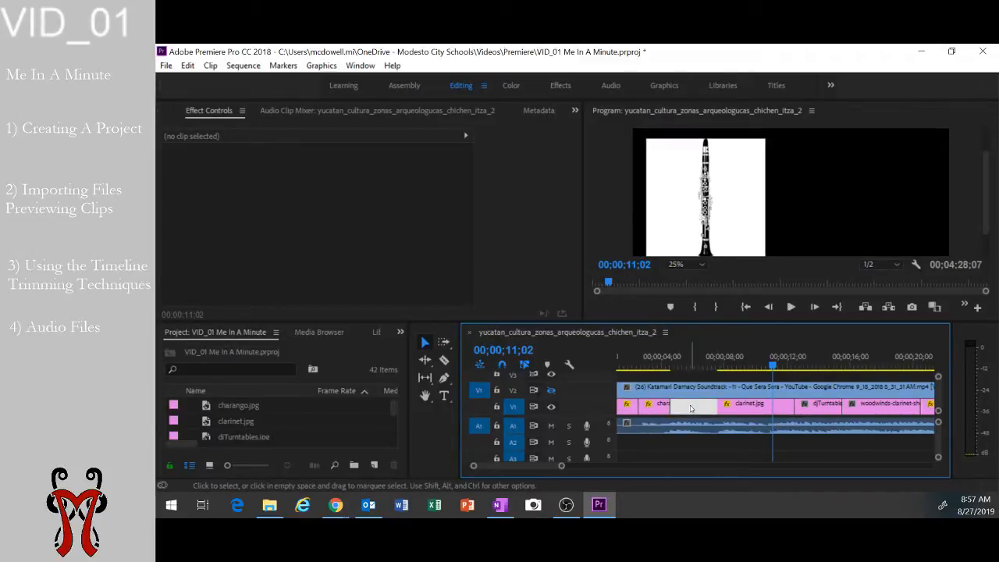
{"action": "left_click", "coordinate": [691, 408]}
{"action": "key", "text": "Delete"}
{"action": "left_click_drag", "start_coordinate": [746, 407], "coordinate": [702, 407]}
{"action": "left_click", "coordinate": [732, 409]}
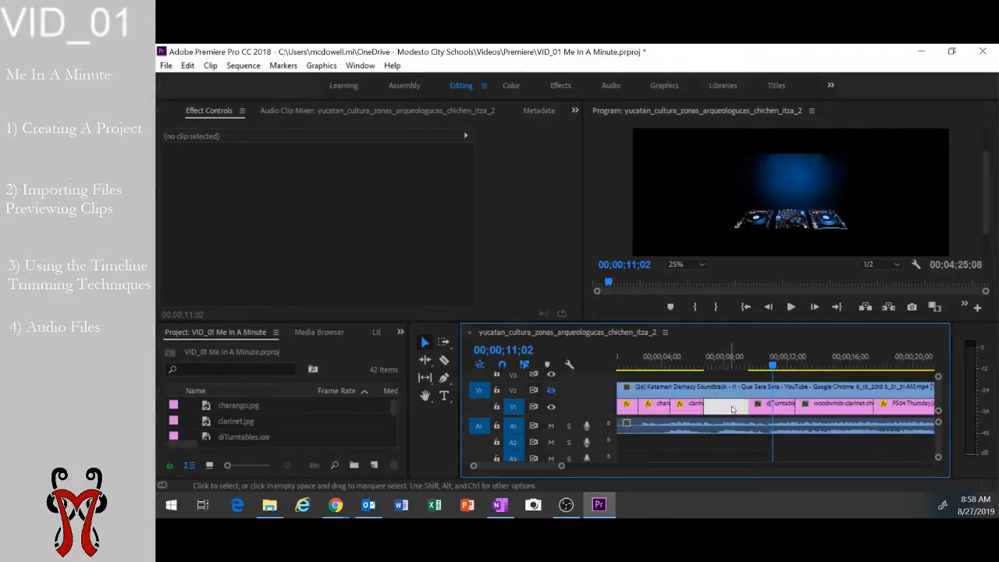
{"action": "left_click", "coordinate": [693, 408]}
{"action": "left_click", "coordinate": [730, 409]}
{"action": "key", "text": "Delete"}
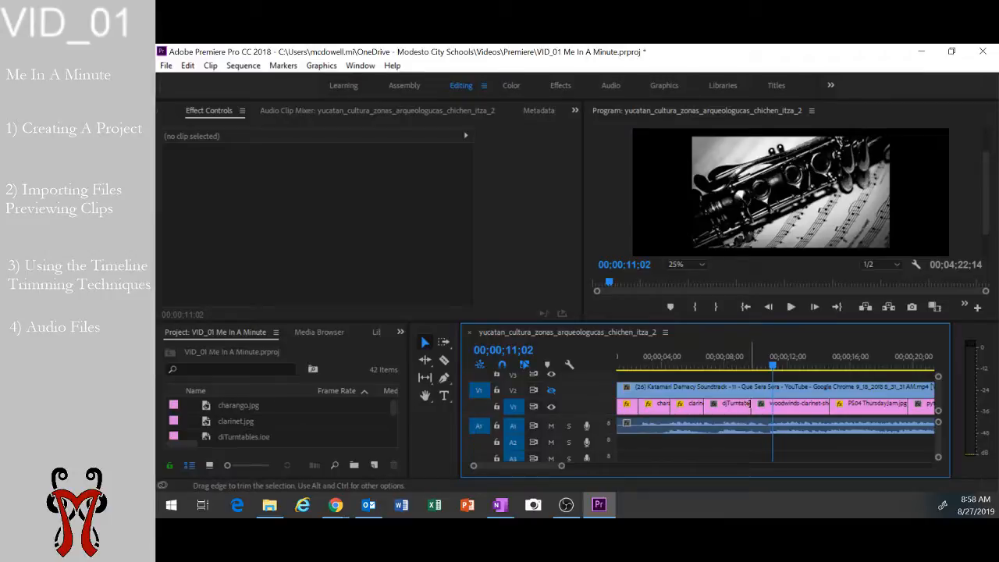
Shorten the djTurntables and woodwinds-clarinet images on V1 to about 1.5 seconds each and close the resulting gaps
{"action": "left_click_drag", "start_coordinate": [737, 404], "coordinate": [726, 405]}
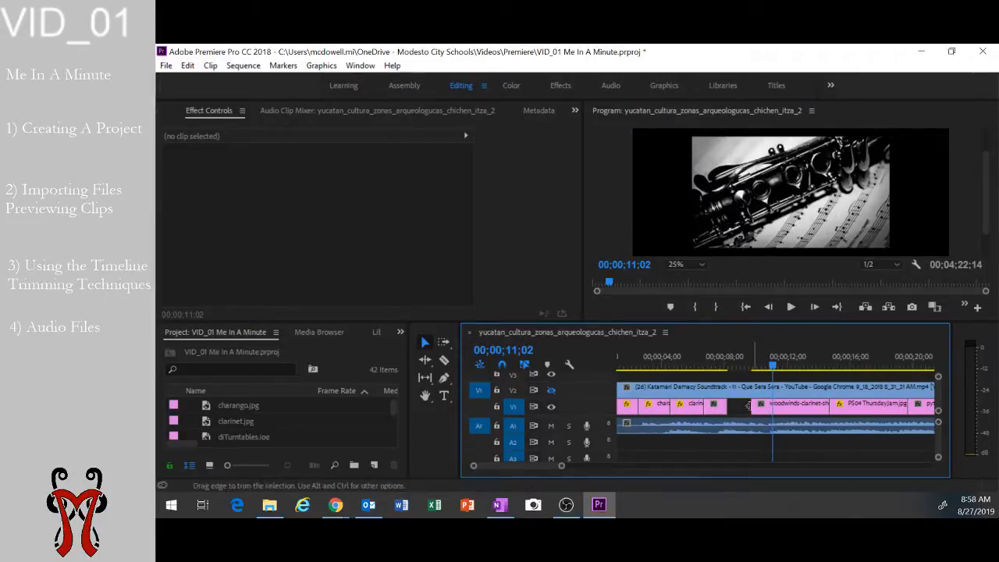
{"action": "left_click", "coordinate": [741, 409]}
{"action": "key", "text": "Delete"}
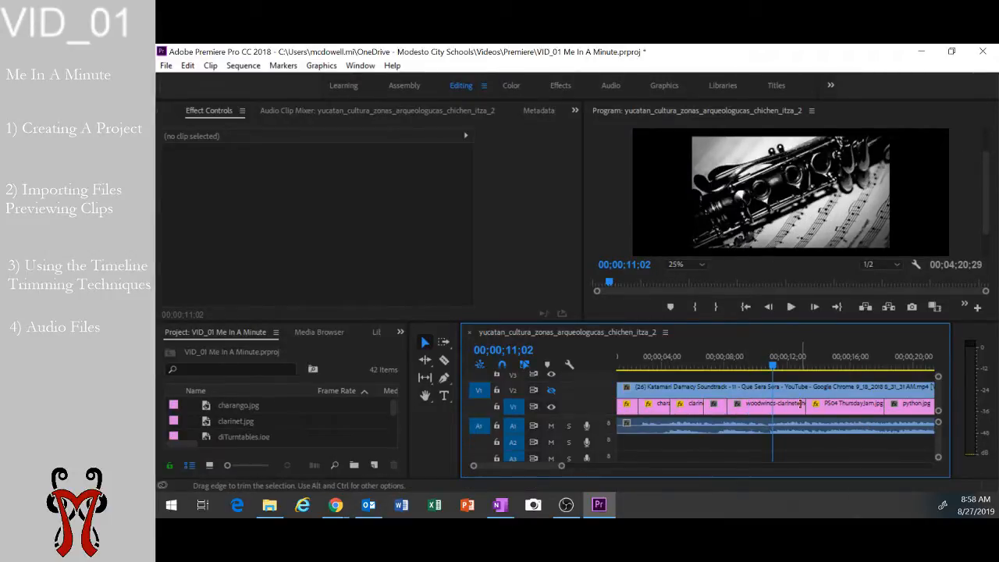
{"action": "left_click_drag", "start_coordinate": [799, 403], "coordinate": [776, 406]}
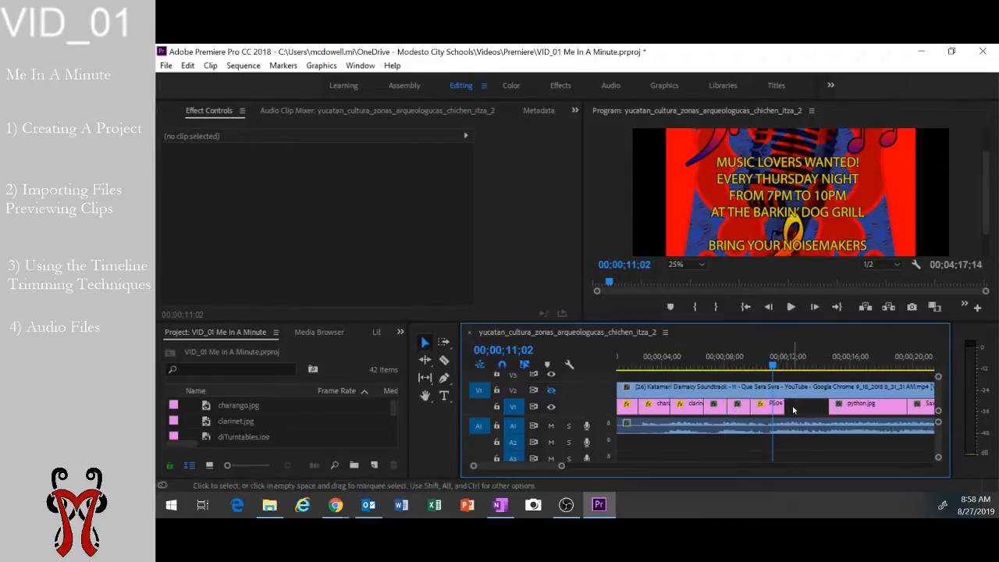
Close the gap after the shortened PS04 ThursdayJam.jpg clip, then trim python.jpg to about 1.5 seconds and close its gap
{"action": "left_click", "coordinate": [794, 409]}
{"action": "key", "text": "Delete"}
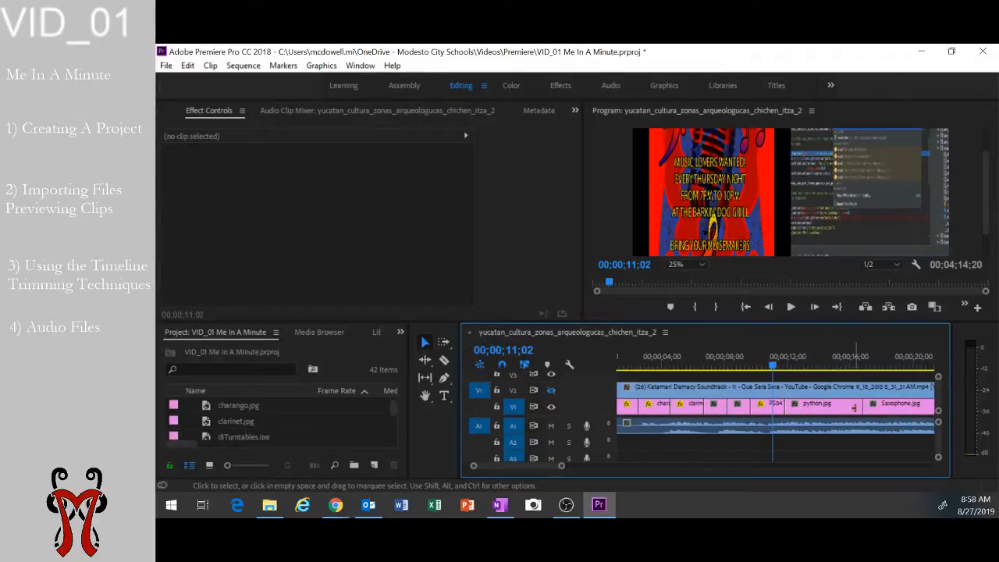
{"action": "left_click_drag", "start_coordinate": [861, 406], "coordinate": [804, 406]}
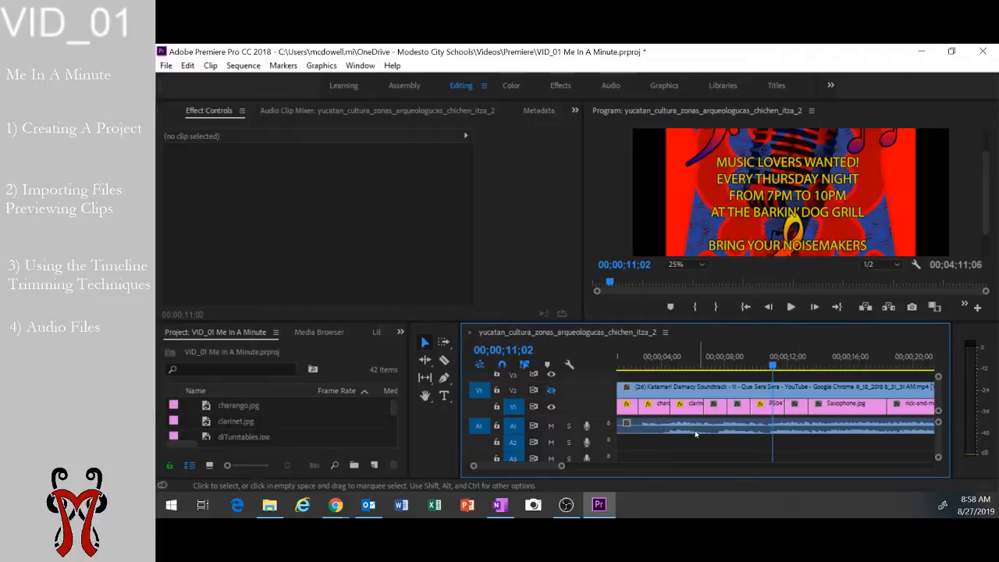
{"action": "left_click_drag", "start_coordinate": [562, 467], "coordinate": [732, 466]}
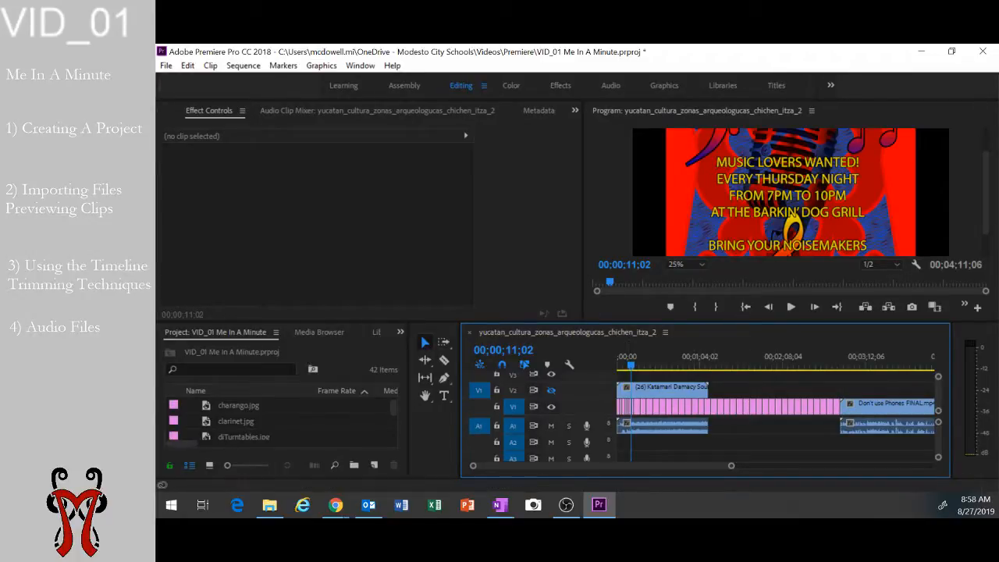
Save the VID_01 Me In A Minute project
{"action": "left_click", "coordinate": [566, 504]}
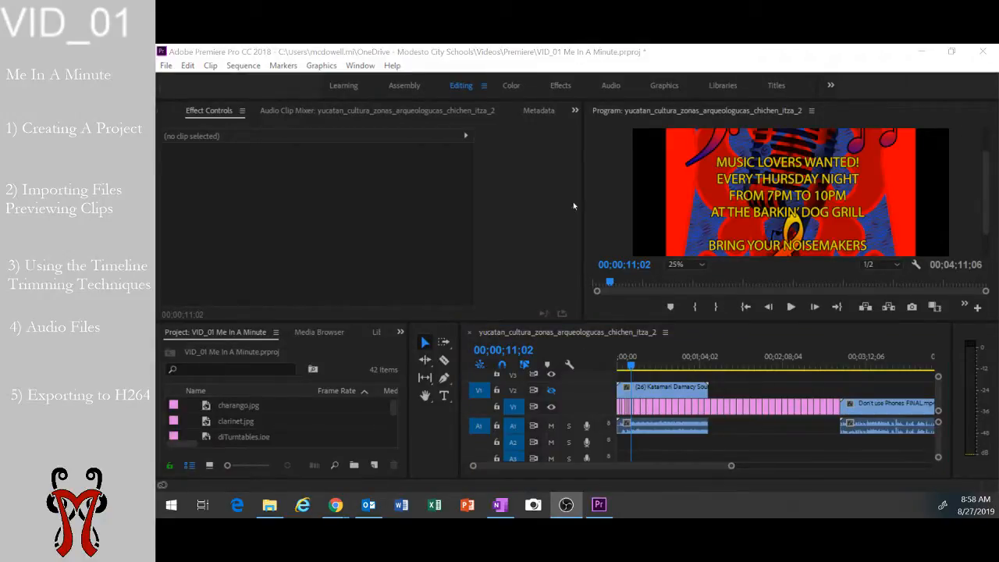
{"action": "left_click", "coordinate": [550, 48]}
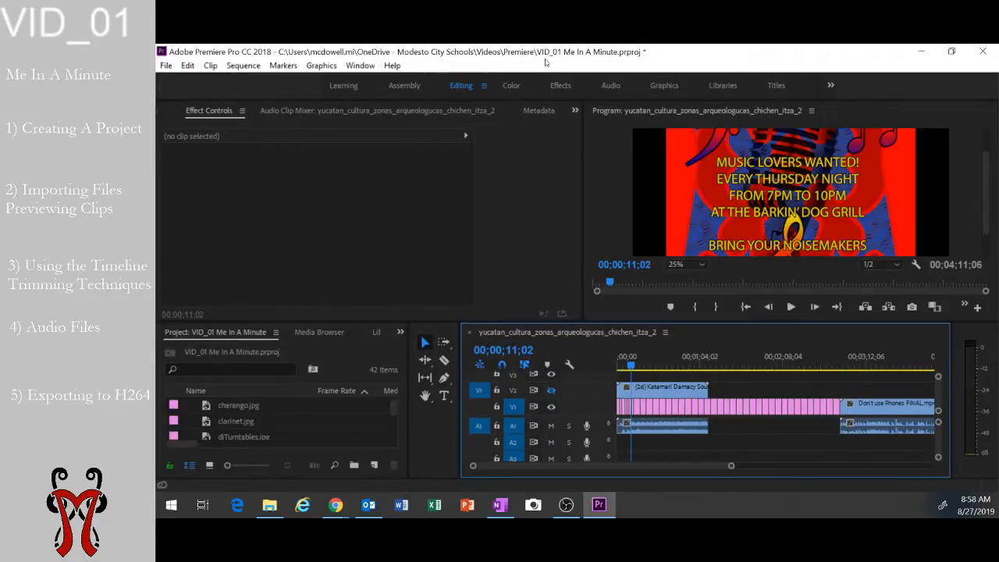
{"action": "left_click", "coordinate": [166, 67]}
{"action": "left_click", "coordinate": [217, 209]}
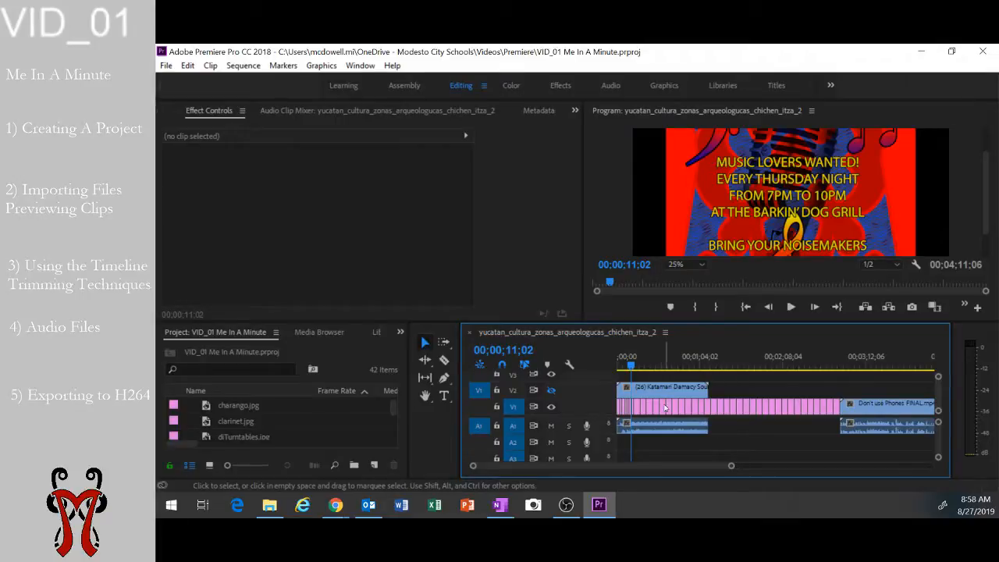
Open the media export settings for the sequence and reposition the dialog so its options can be seen
{"action": "left_click", "coordinate": [644, 387]}
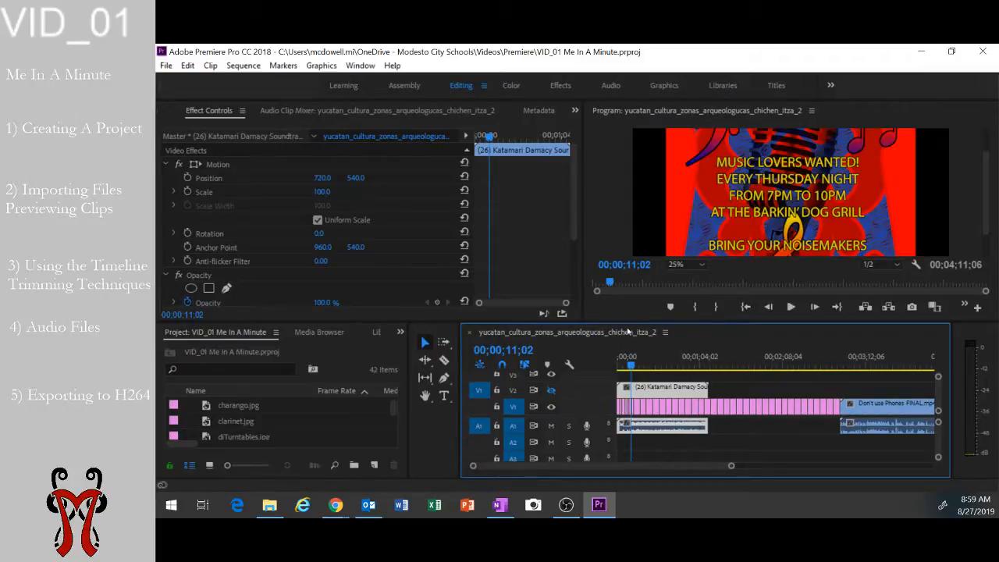
{"action": "left_click", "coordinate": [166, 66]}
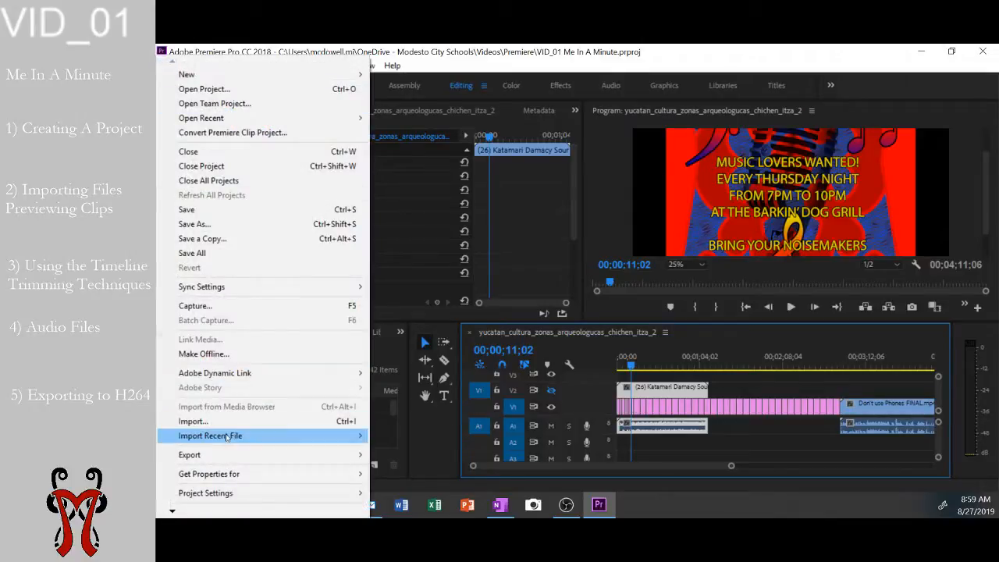
{"action": "mouse_move", "coordinate": [297, 456]}
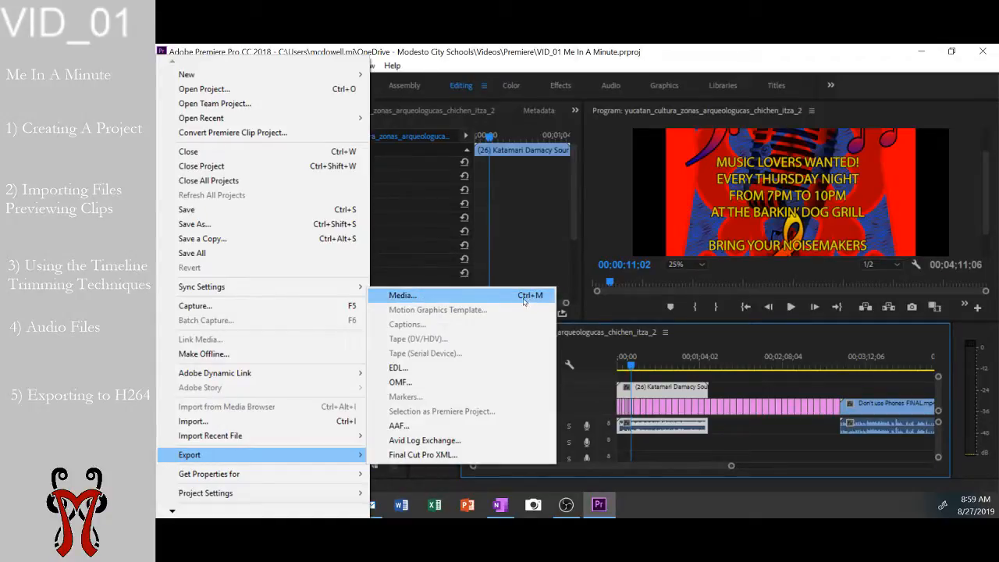
{"action": "left_click", "coordinate": [473, 296]}
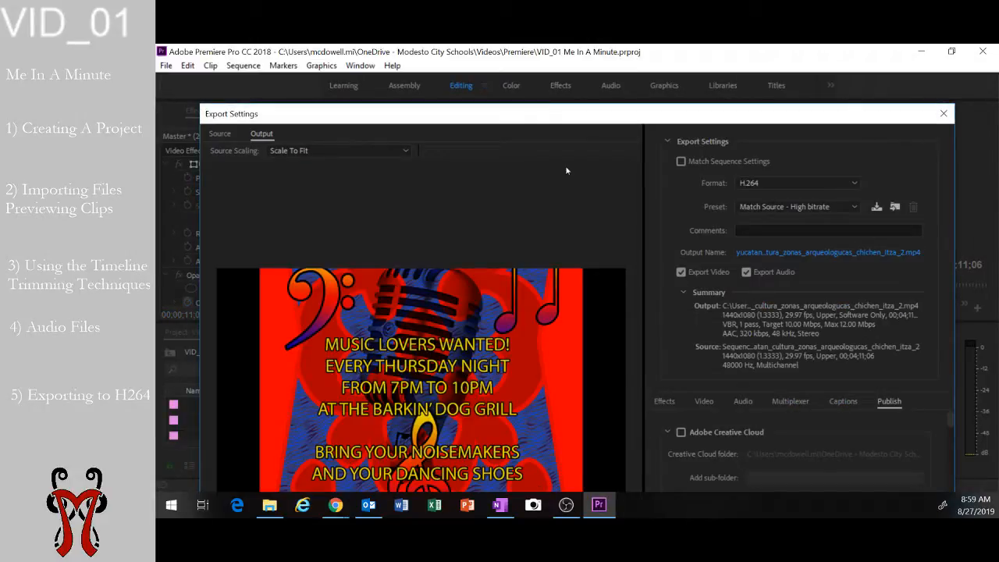
{"action": "left_click_drag", "start_coordinate": [589, 119], "coordinate": [809, 118]}
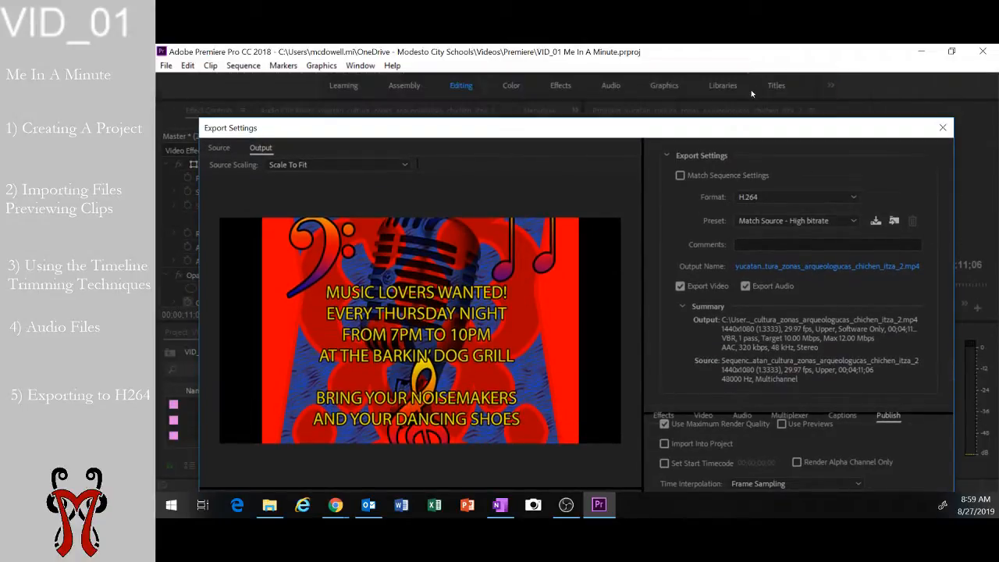
Reposition the export settings dialog so all its options fit on screen and return the preview to the sequence's start
{"action": "left_click_drag", "start_coordinate": [715, 128], "coordinate": [715, 67]}
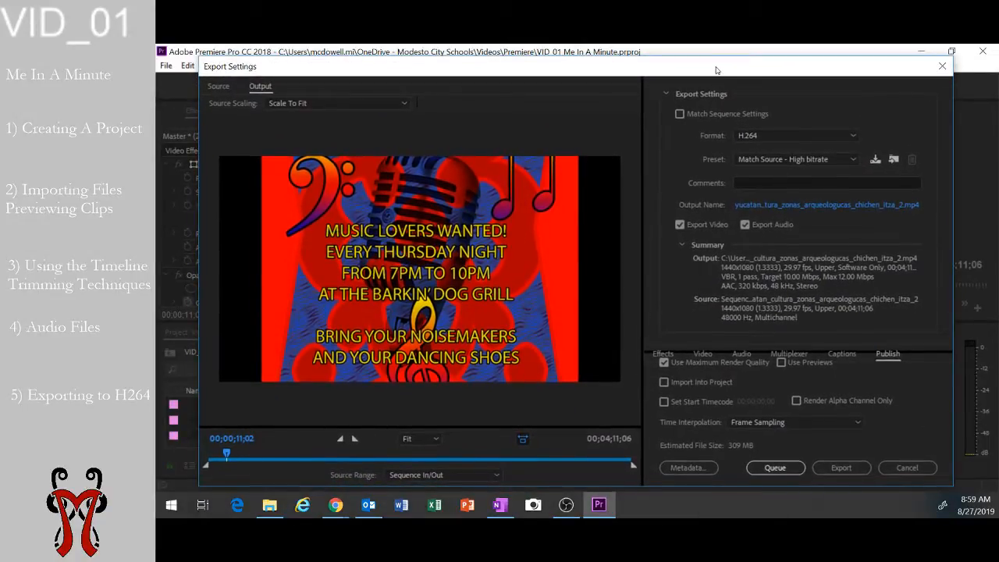
{"action": "left_click_drag", "start_coordinate": [225, 453], "coordinate": [195, 472]}
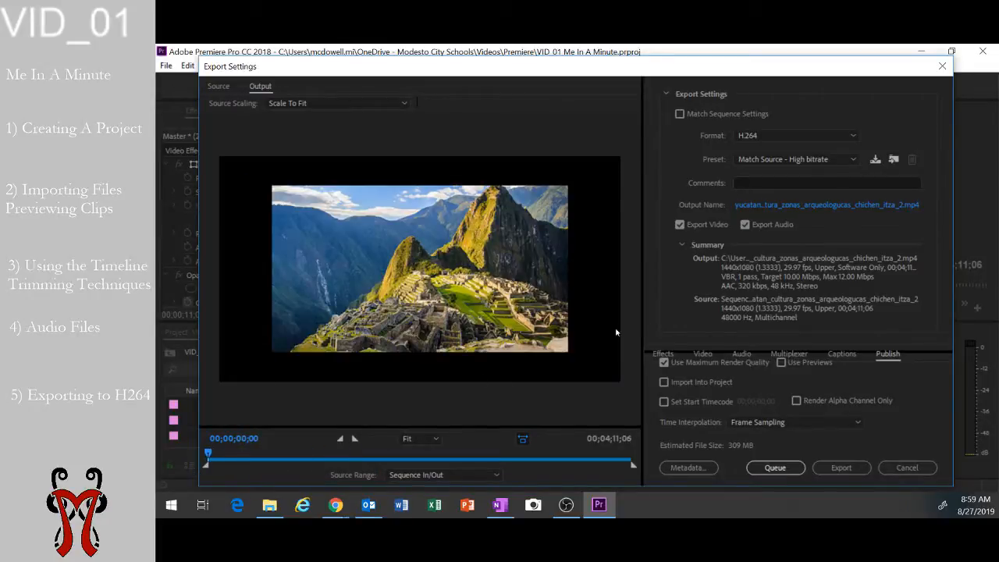
Look through the export formats, try AVI, and return the format to H.264
{"action": "left_click", "coordinate": [767, 138]}
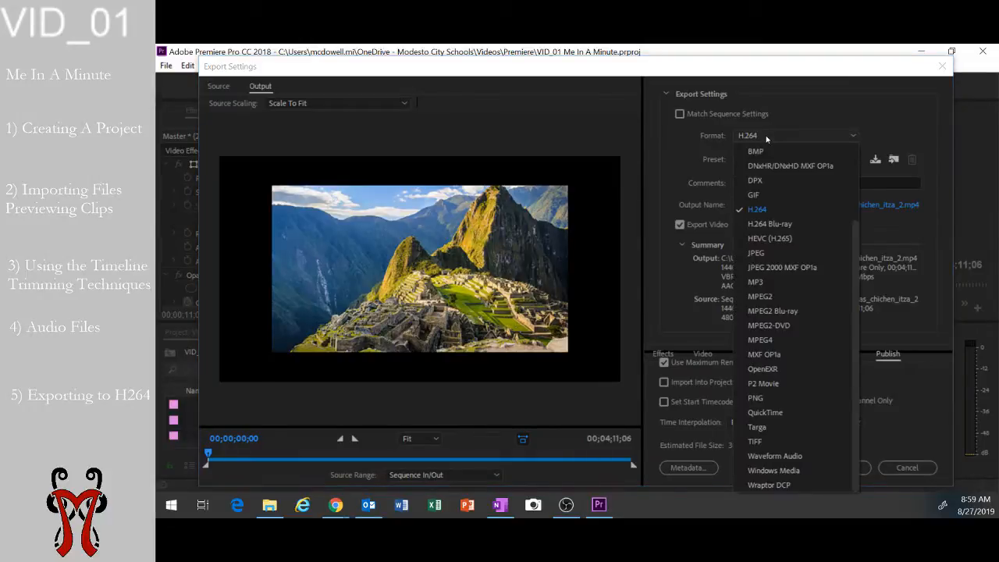
{"action": "scroll", "coordinate": [772, 180], "scroll_direction": "up", "scroll_amount": 3}
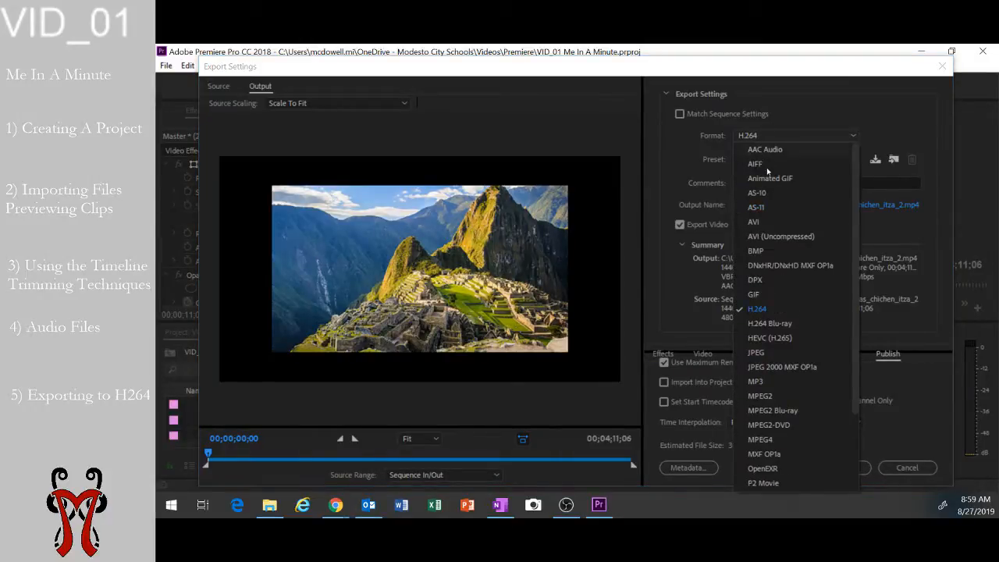
{"action": "key", "text": "Escape"}
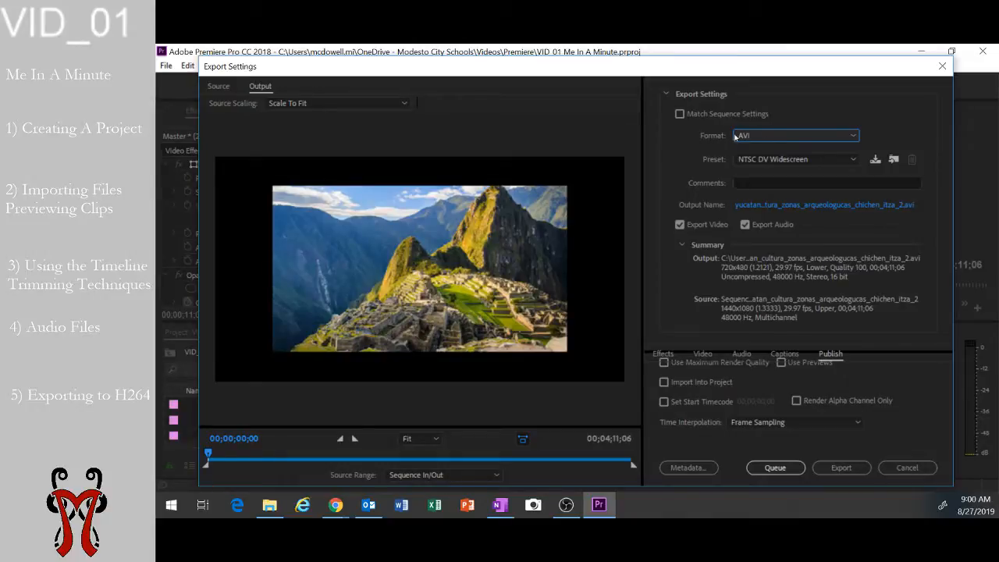
{"action": "left_click", "coordinate": [751, 139]}
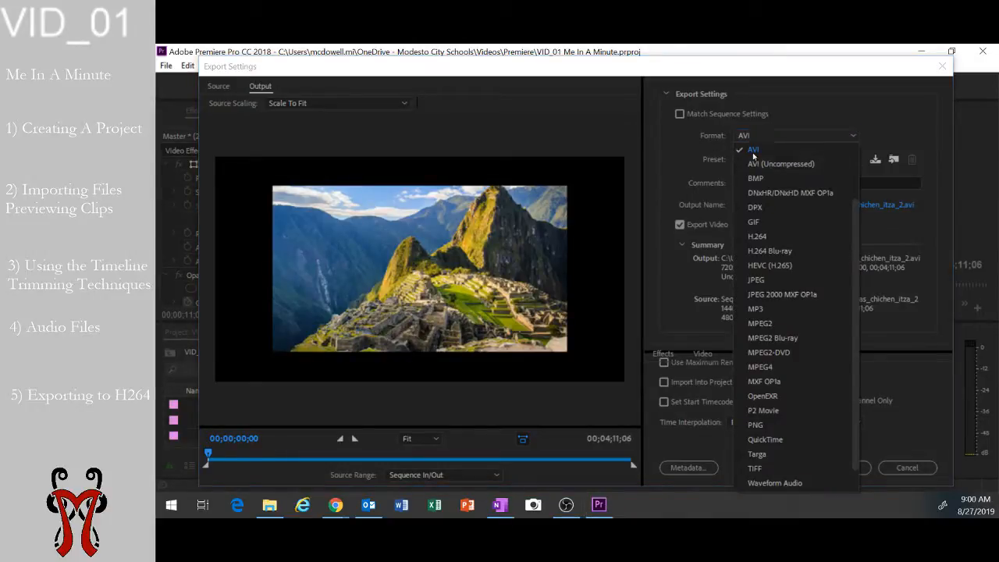
{"action": "left_click", "coordinate": [775, 237]}
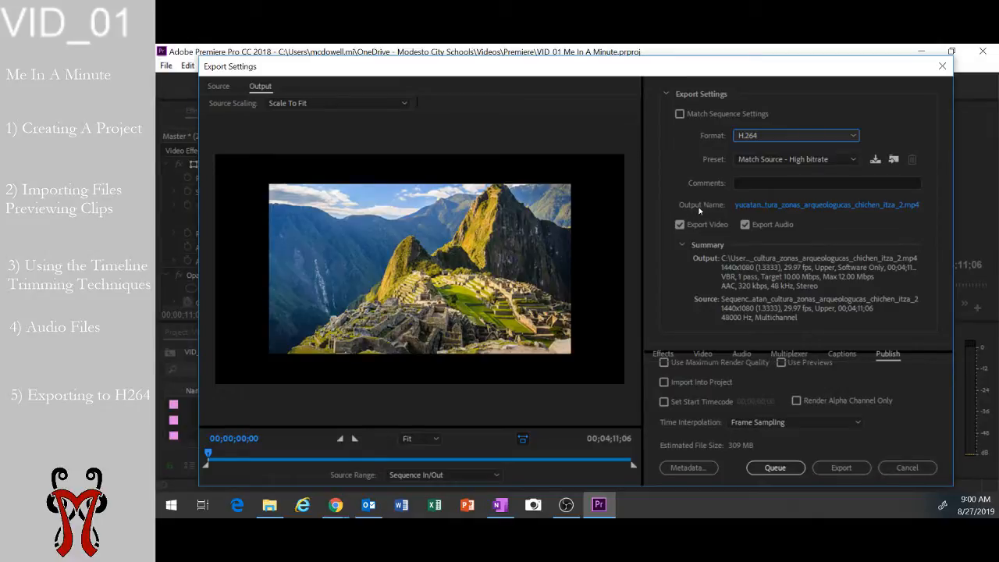
Set the output to the Videos folder, named with the author's surname plus "_meinaminute", and enable Use Maximum Render Quality
{"action": "left_click", "coordinate": [774, 206]}
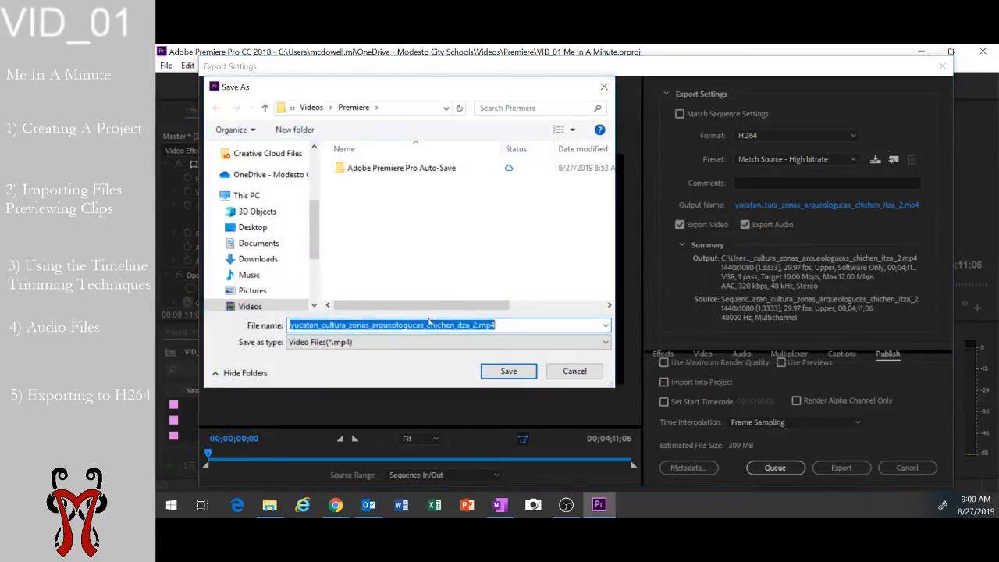
{"action": "left_click_drag", "start_coordinate": [435, 92], "coordinate": [765, 162]}
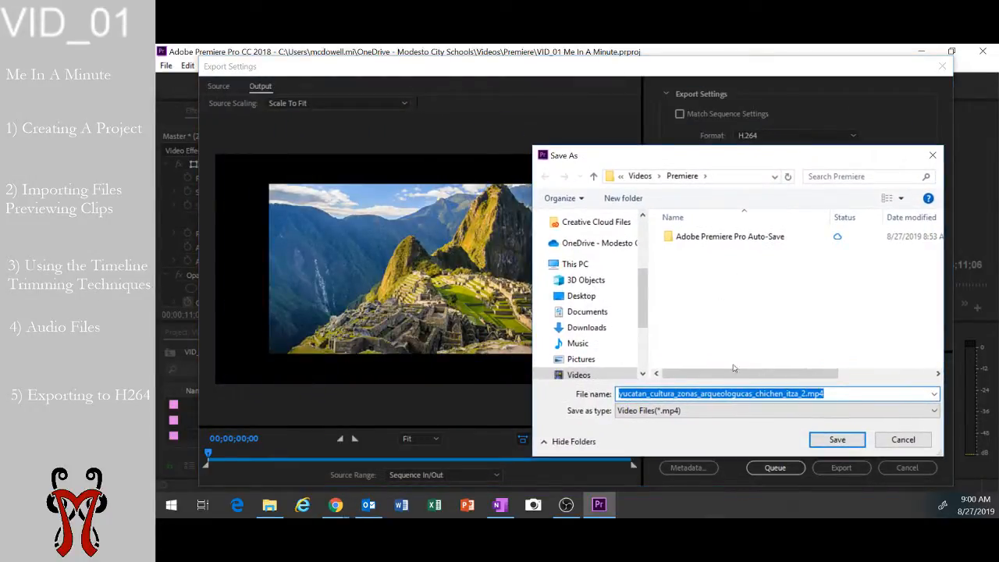
{"action": "left_click", "coordinate": [578, 376]}
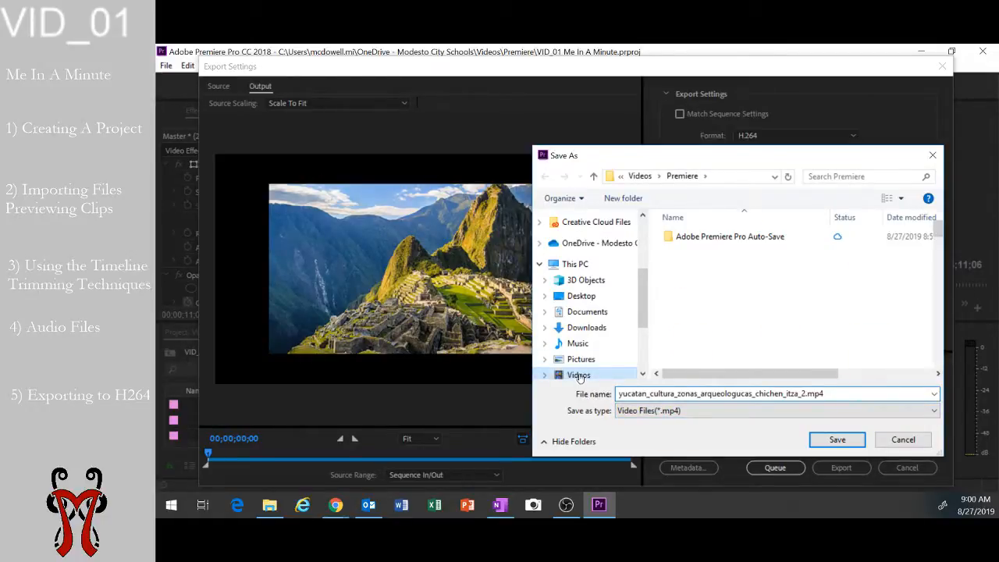
{"action": "left_click", "coordinate": [787, 394]}
{"action": "type", "text": "mcd"}
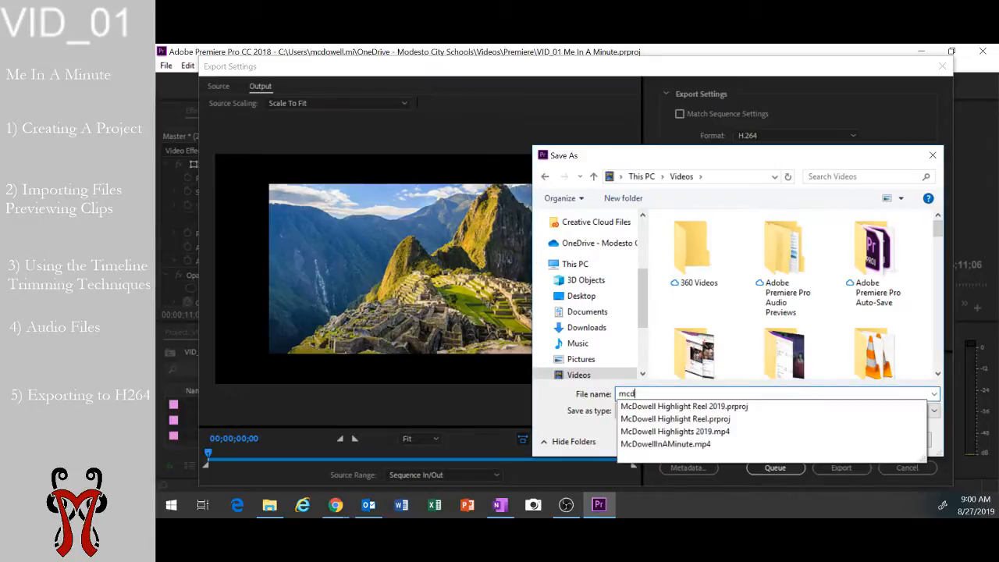
{"action": "type", "text": "owell_me"}
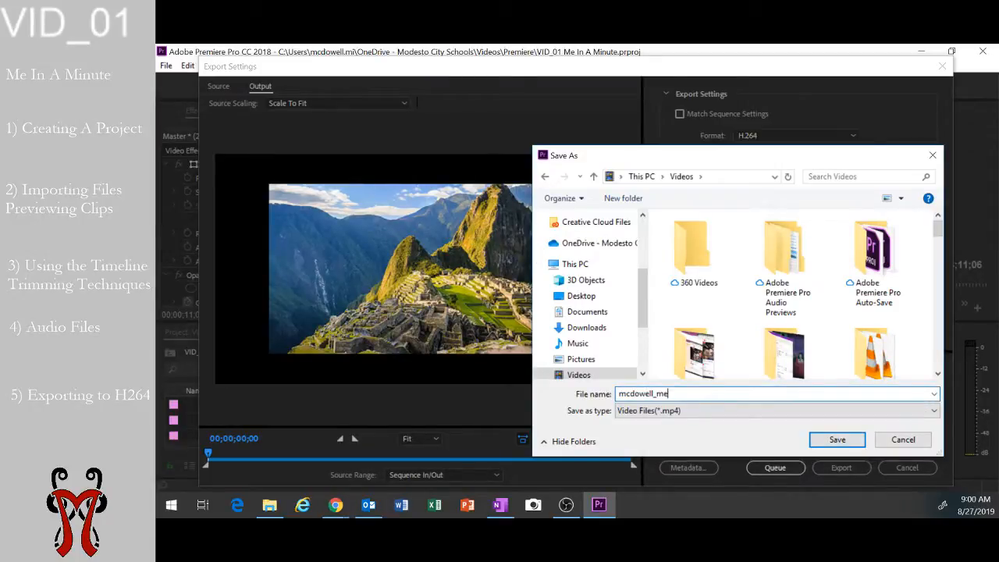
{"action": "type", "text": "inaminute"}
{"action": "left_click", "coordinate": [837, 440]}
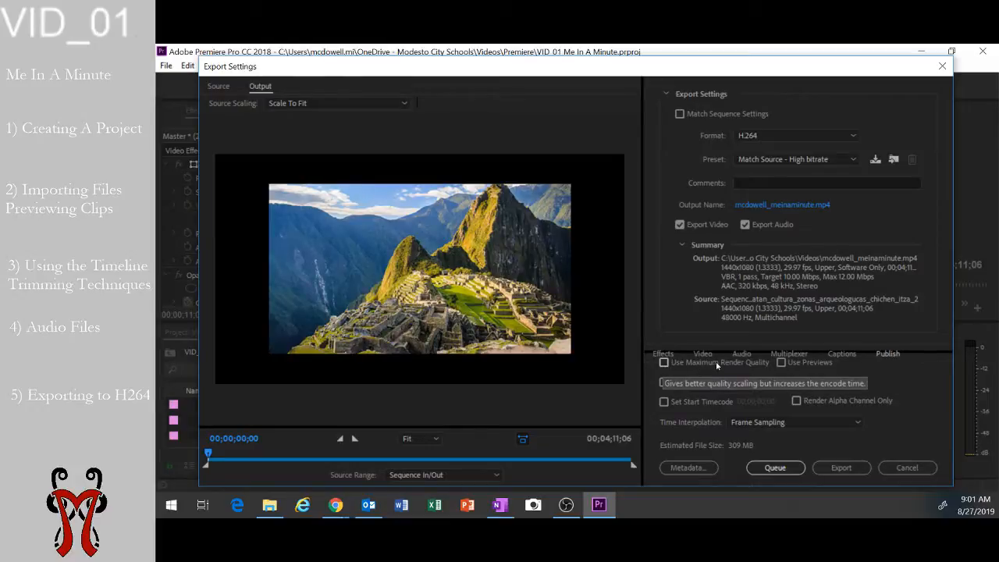
{"action": "left_click", "coordinate": [664, 362]}
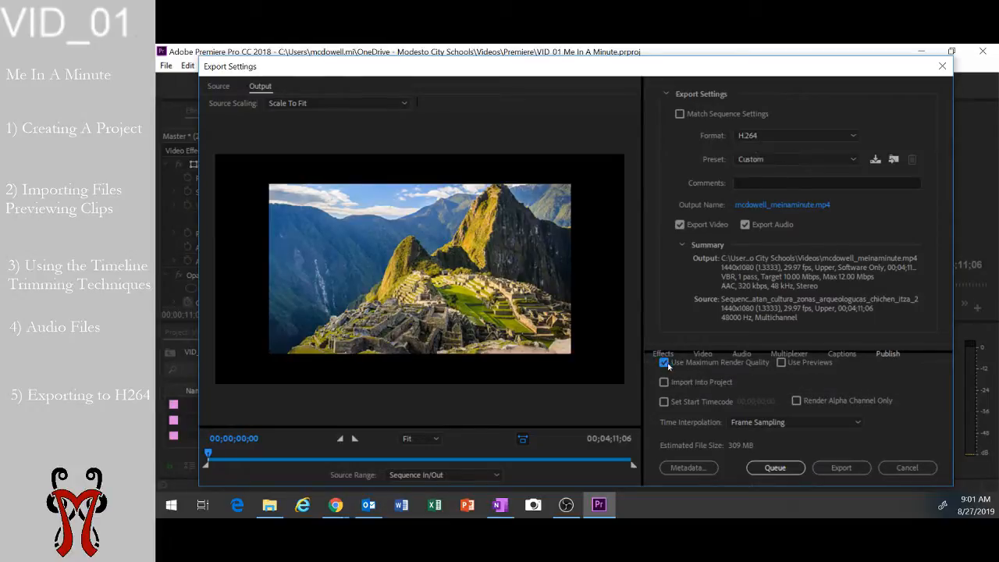